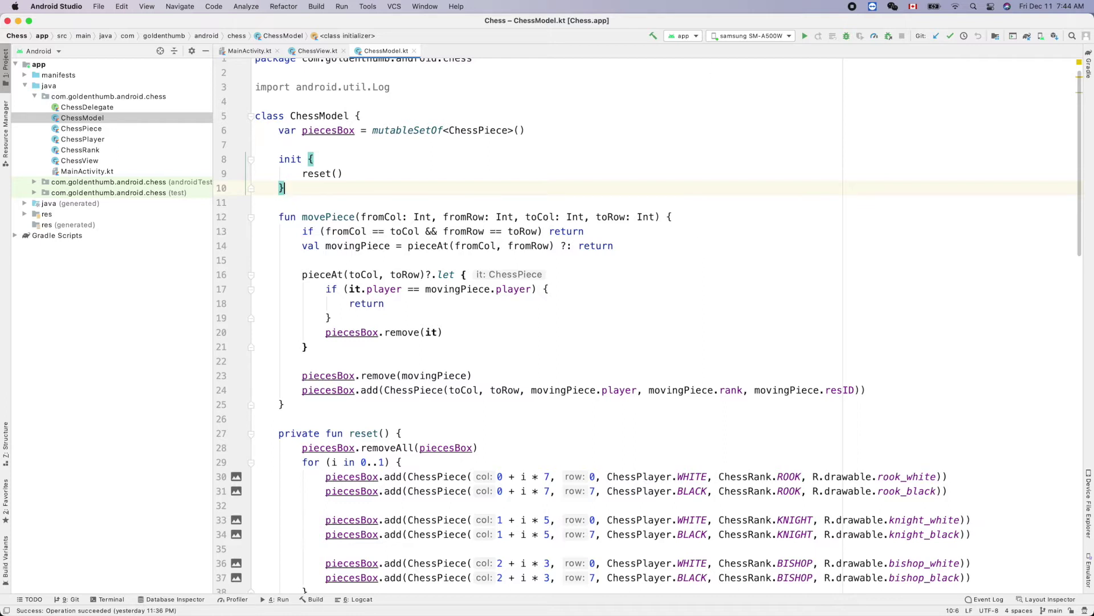
- Switch to the Chrome window showing the Stack Overflow question on sets of mutable objects
key(super+Tab)
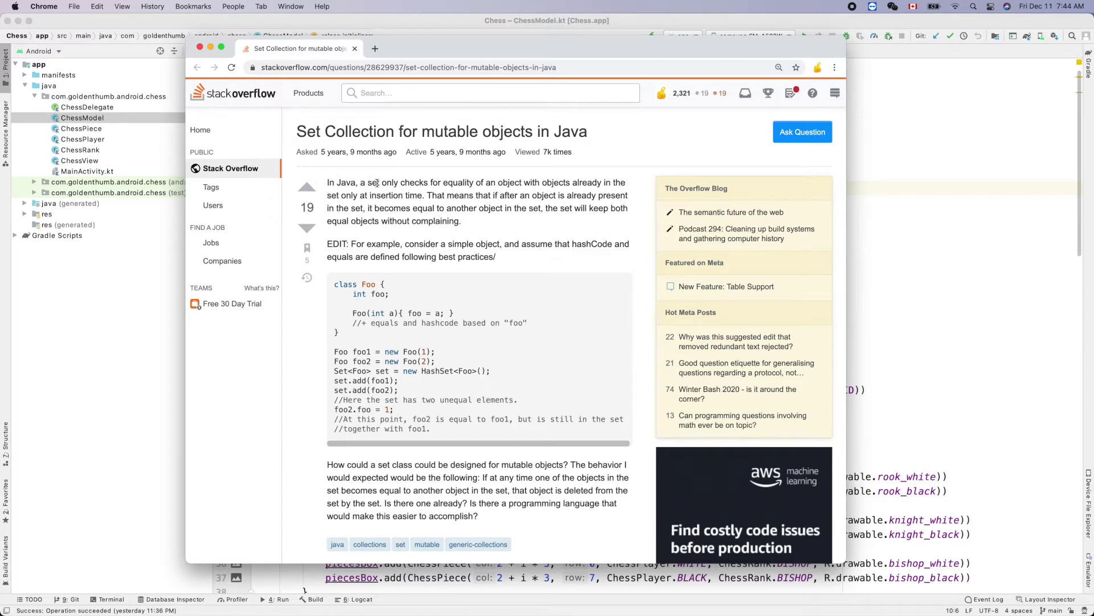
- Highlight the Stack Overflow sentences about set equality checks and insertion time while reading
drag(376, 184, 477, 183)
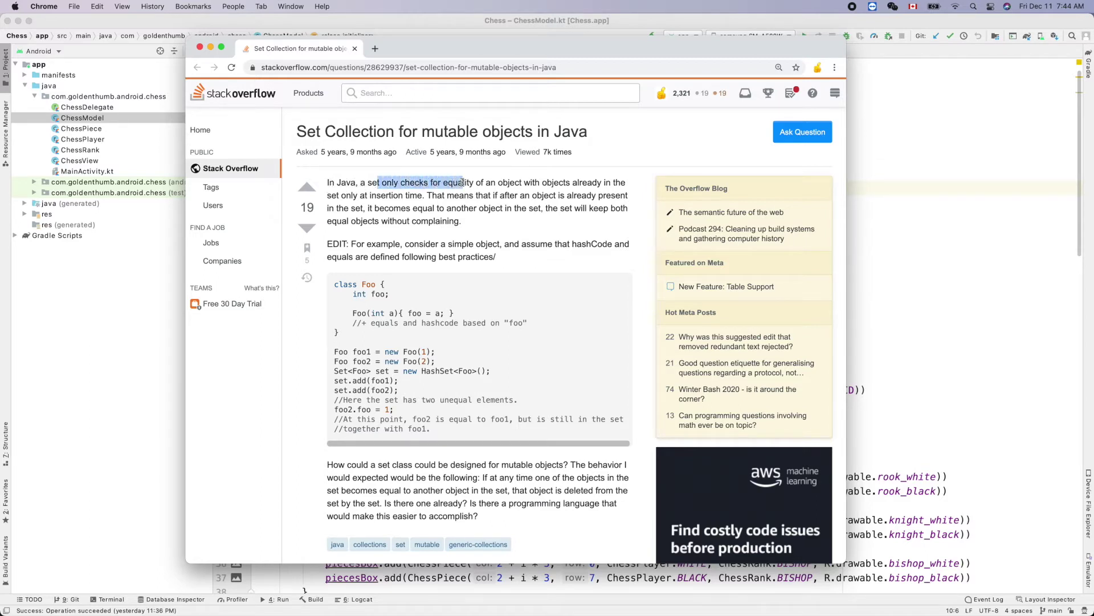
drag(477, 183, 431, 197)
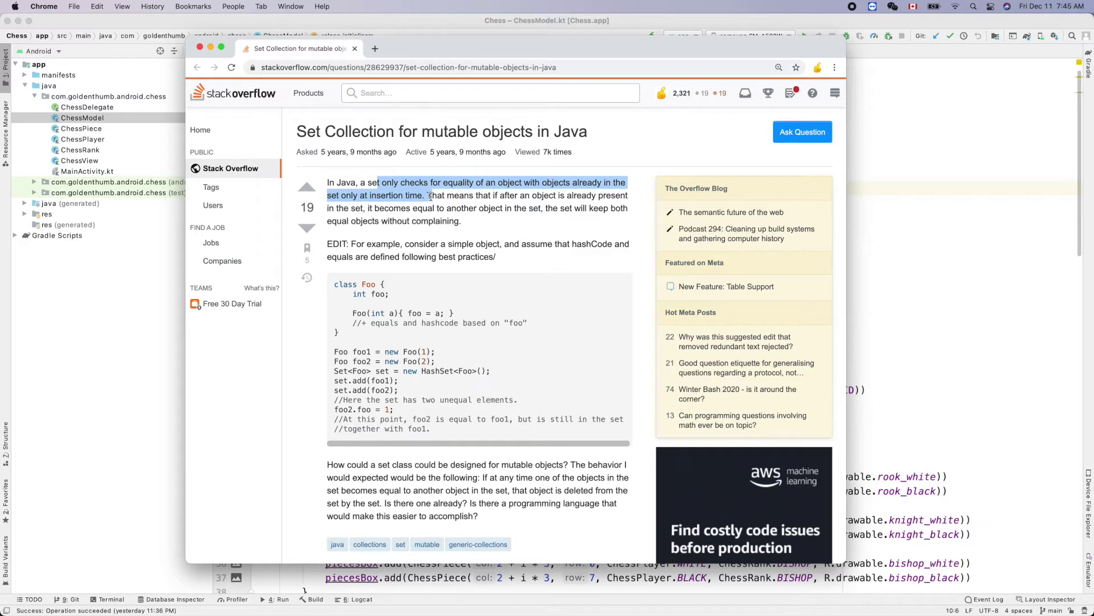
click(368, 205)
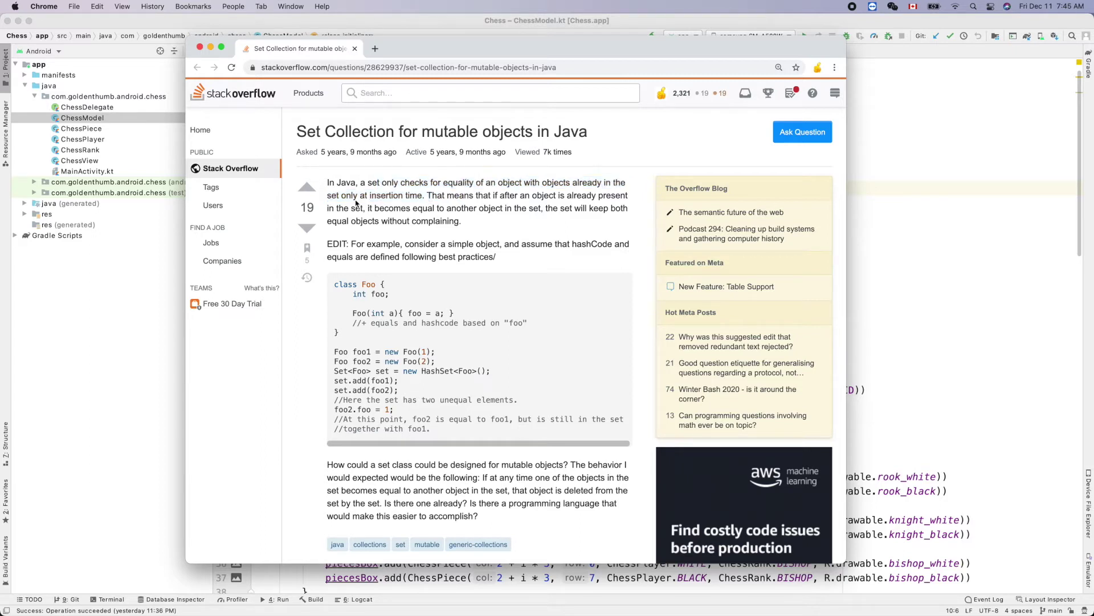
drag(341, 196, 422, 201)
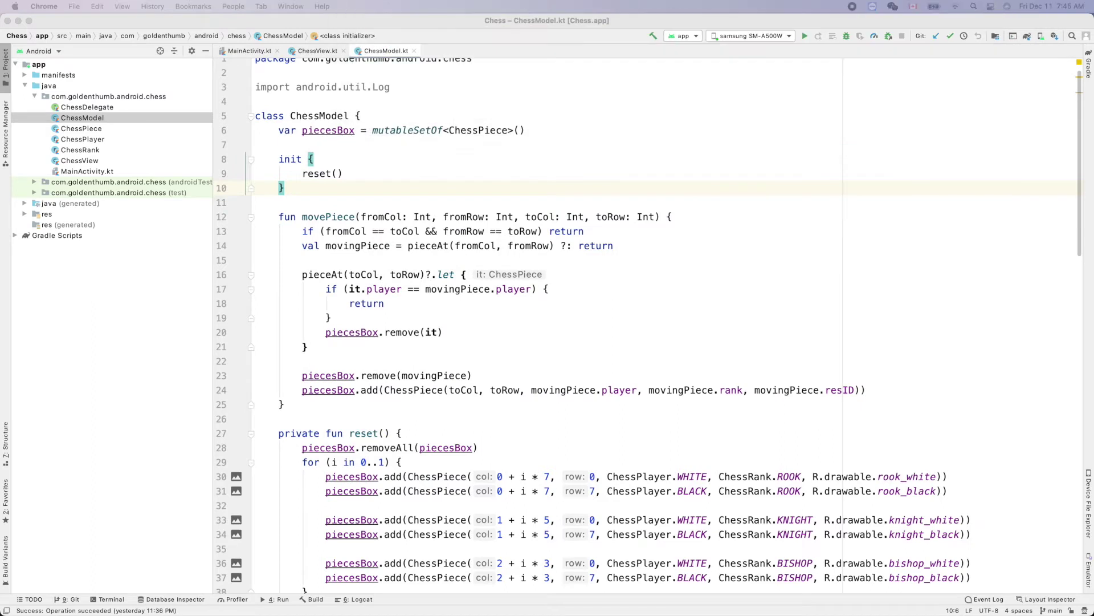
click(445, 334)
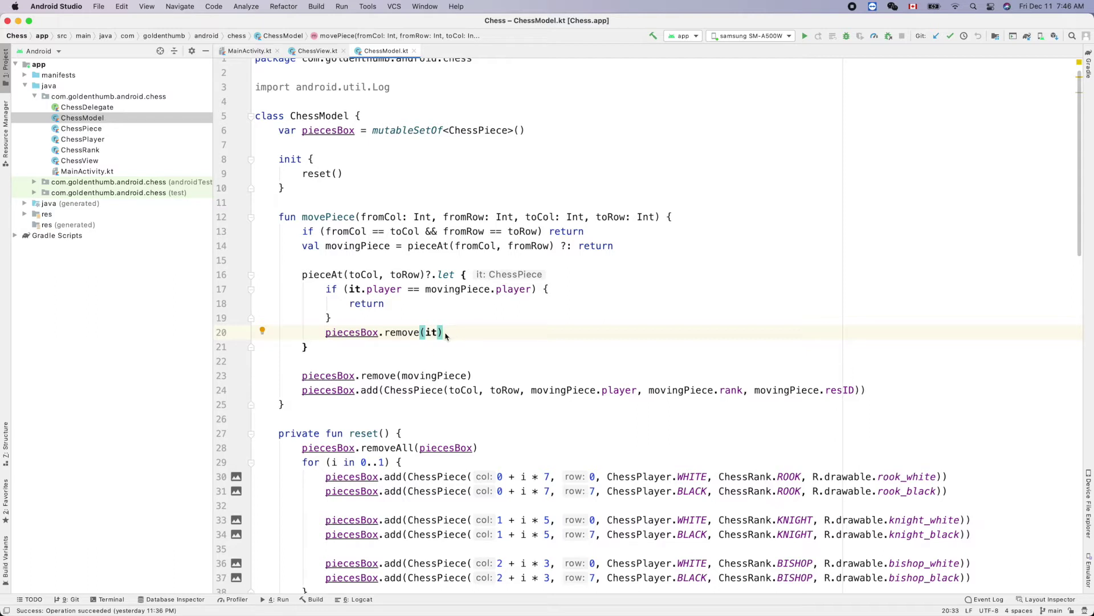
key(Left)
key(Left)
key(Left)
key(Left)
key(Right)
key(Right)
- Launch Eclipse through Spotlight and close the ChessController.java tab
key(super+space)
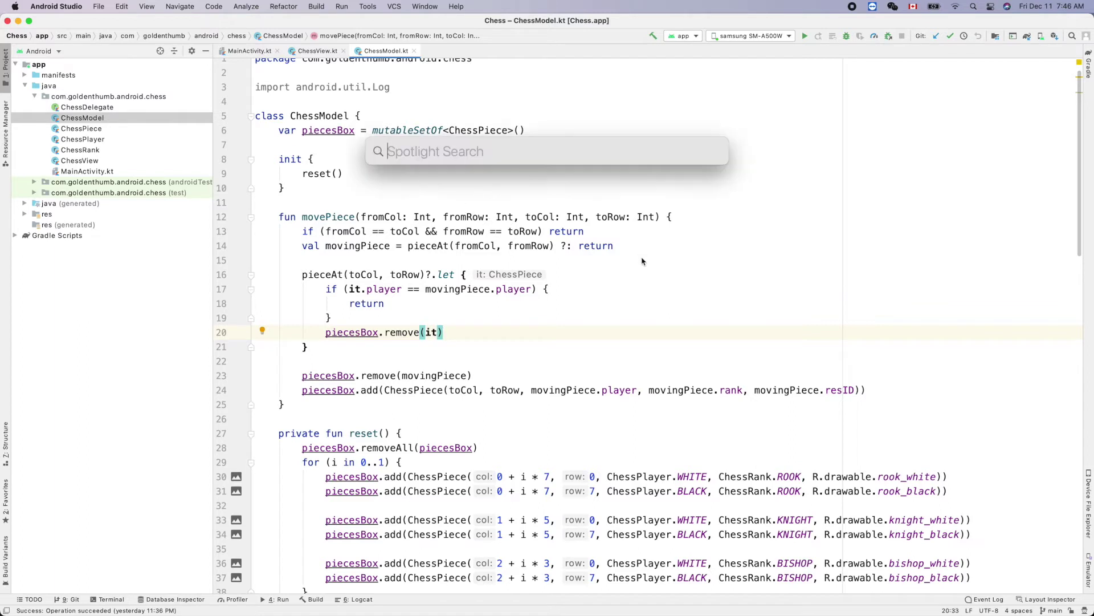
text(ec)
key(Return)
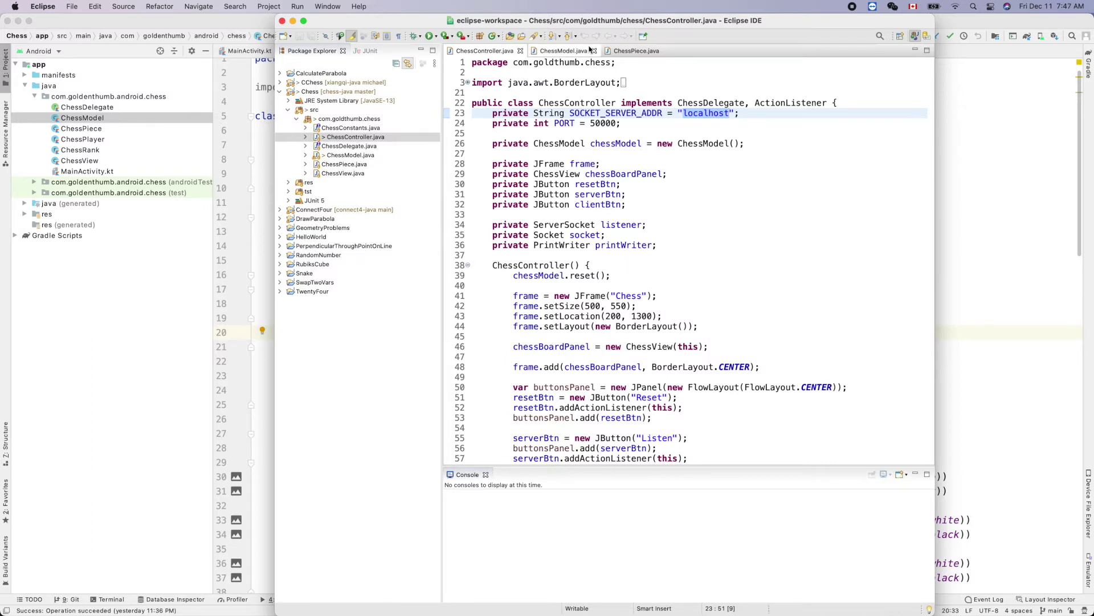
click(521, 52)
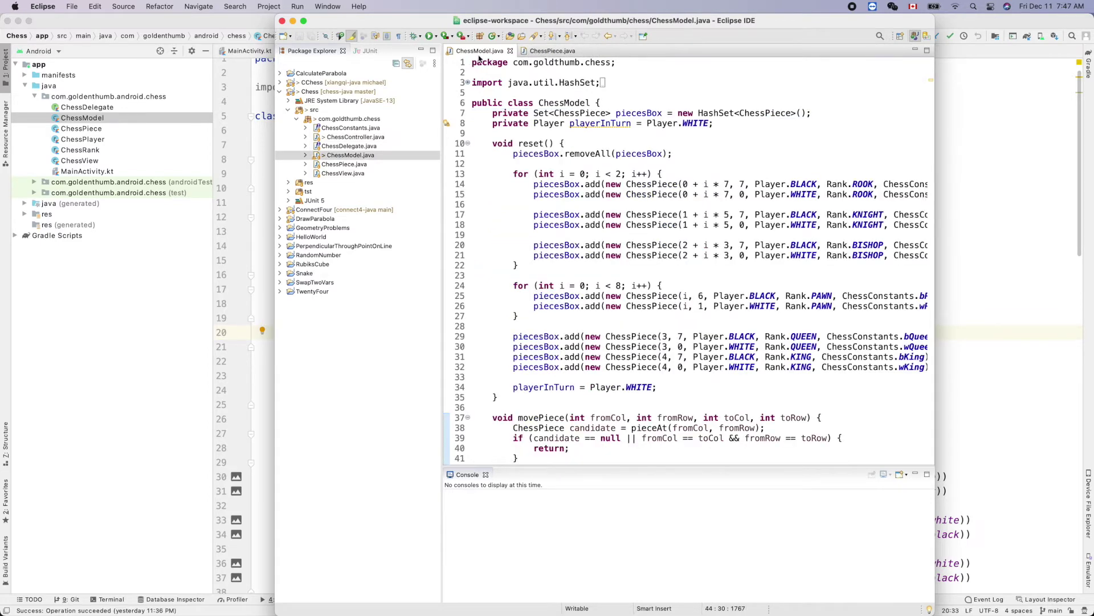
- Glance at ChessPiece.java, then return to ChessModel.java's movePiece and highlight piecesBox.remove(target)
click(551, 51)
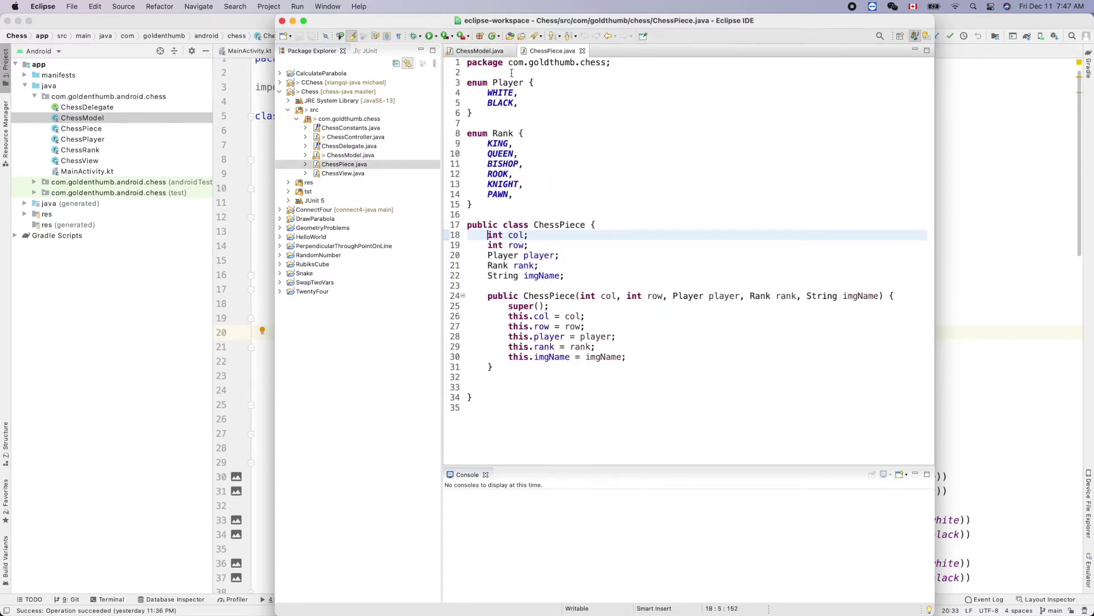
click(488, 51)
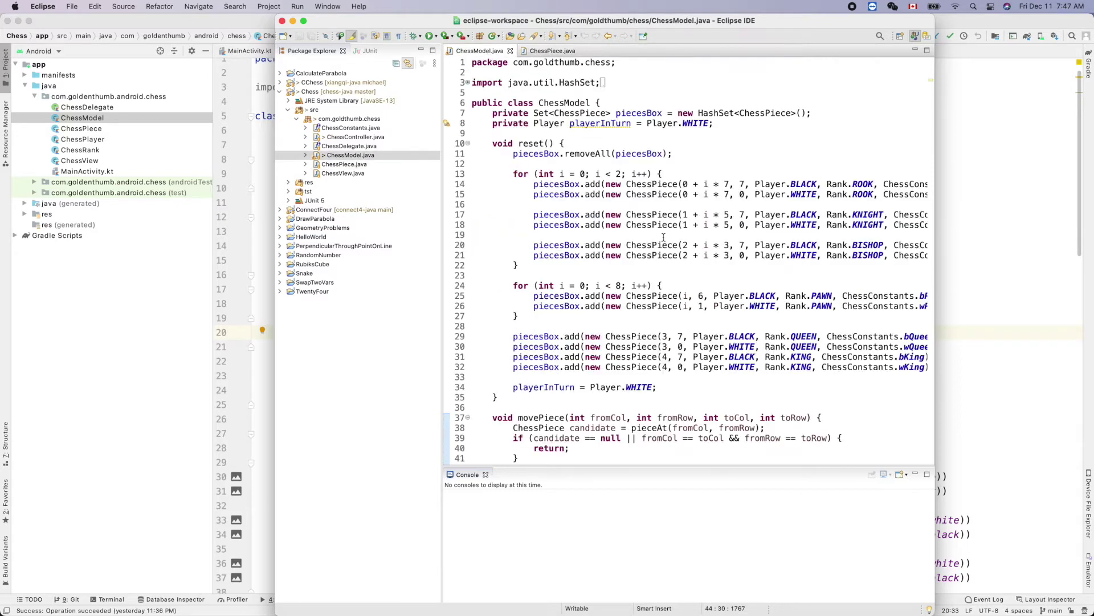
scroll(573, 308, down, 7)
scroll(573, 309, down, 1)
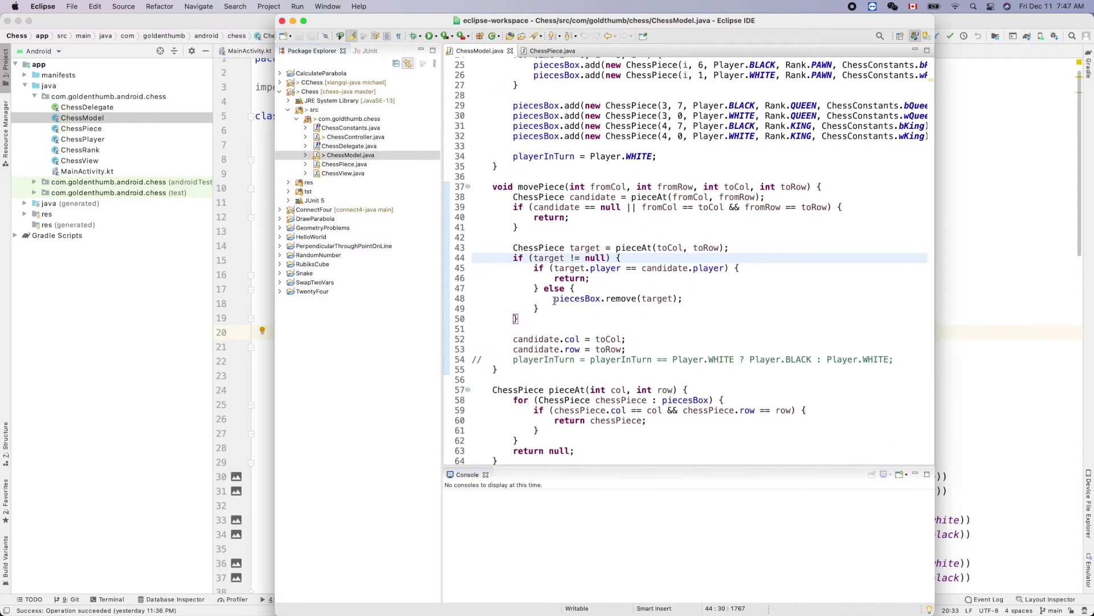
drag(554, 299, 691, 298)
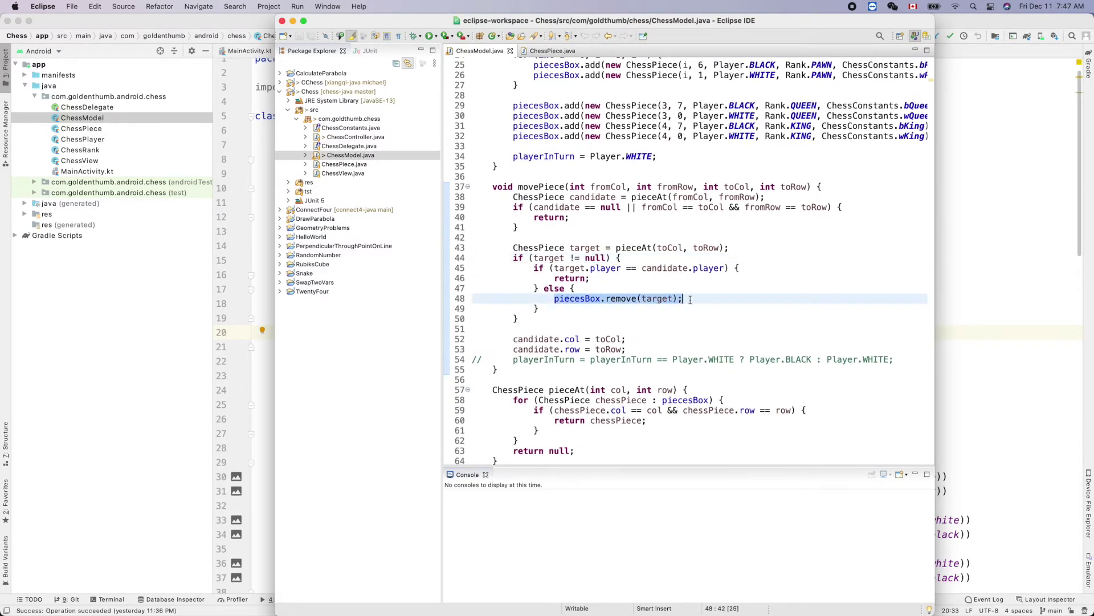
click(673, 298)
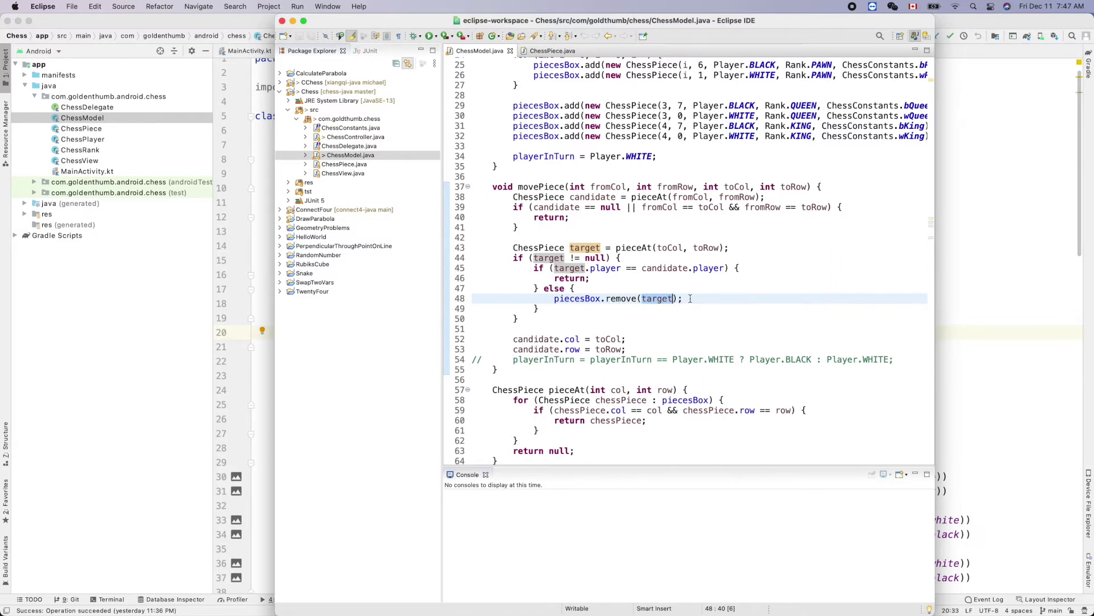
- Uncomment the playerInTurn turn-switching line in movePiece
click(613, 360)
key(super+slash)
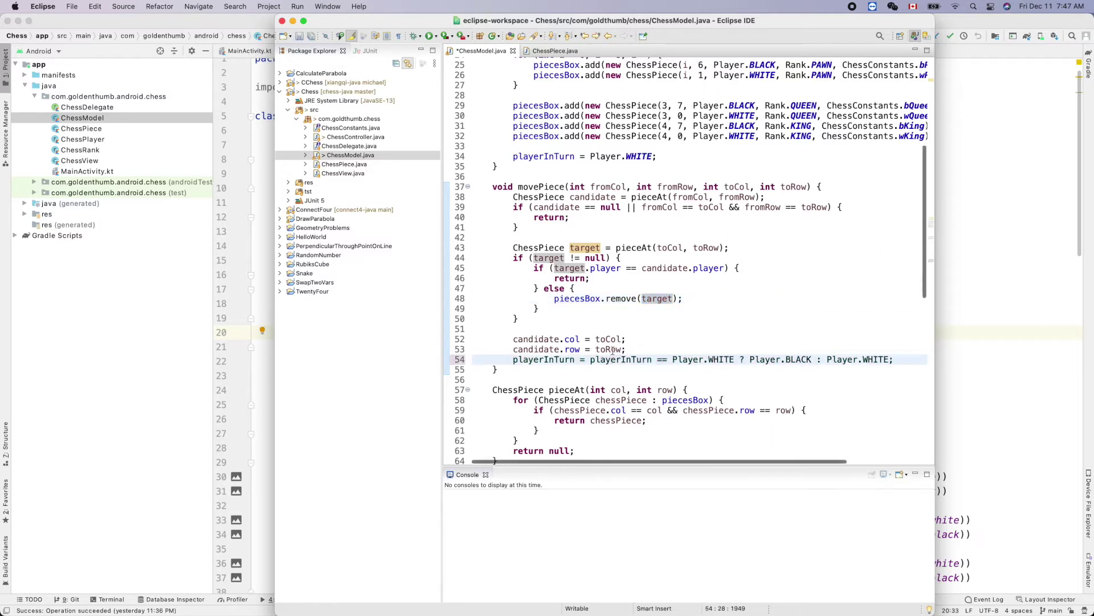
drag(511, 339, 560, 350)
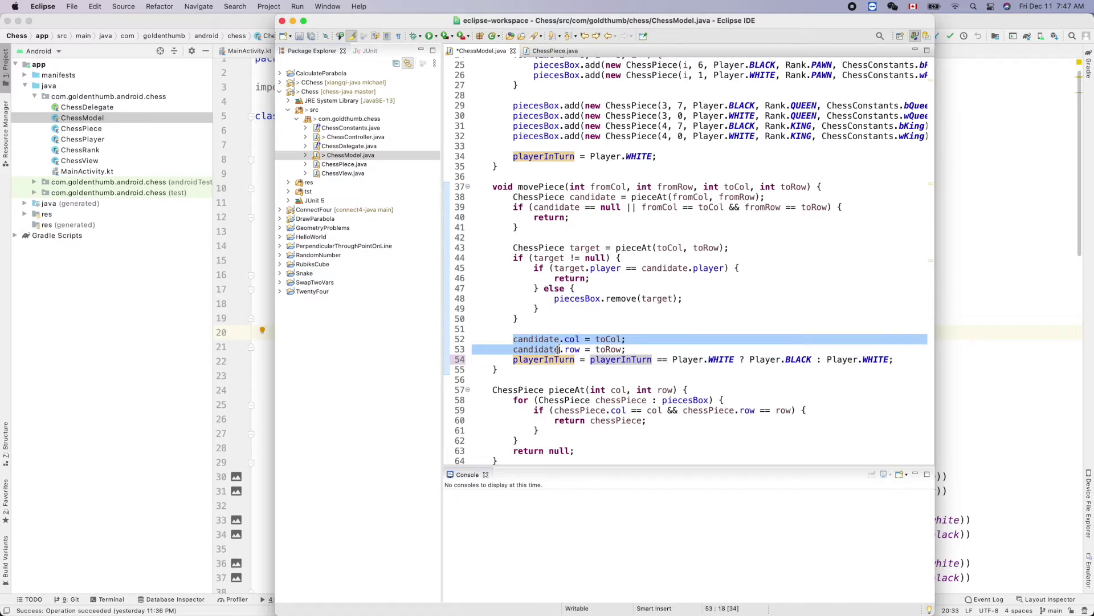
- Inspect usages of candidate, col and row, then shift the Eclipse window right
click(591, 197)
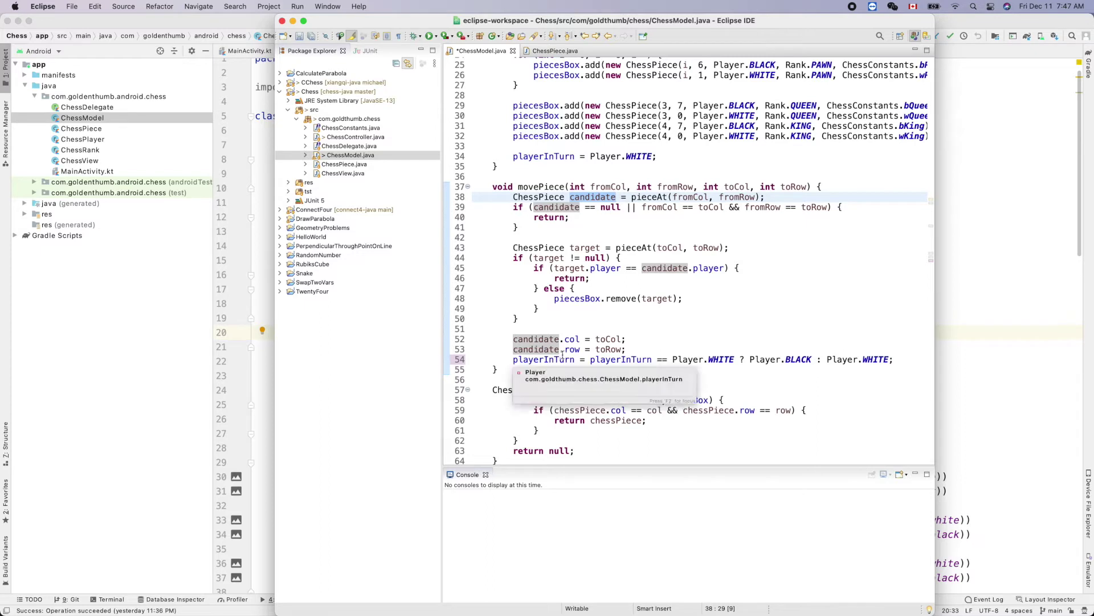
drag(627, 349, 513, 339)
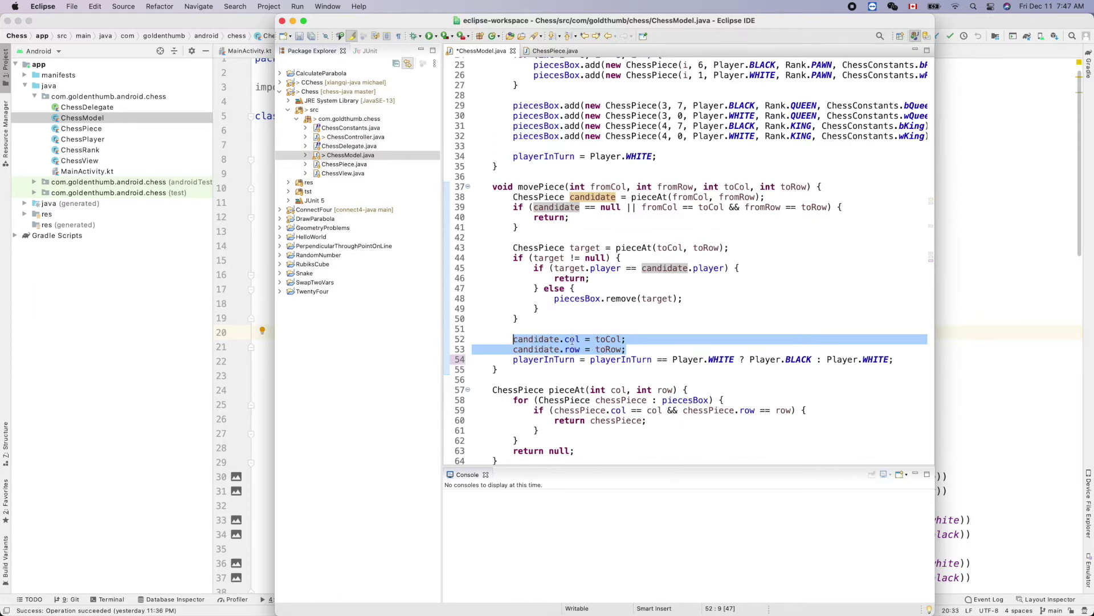
double_click(572, 340)
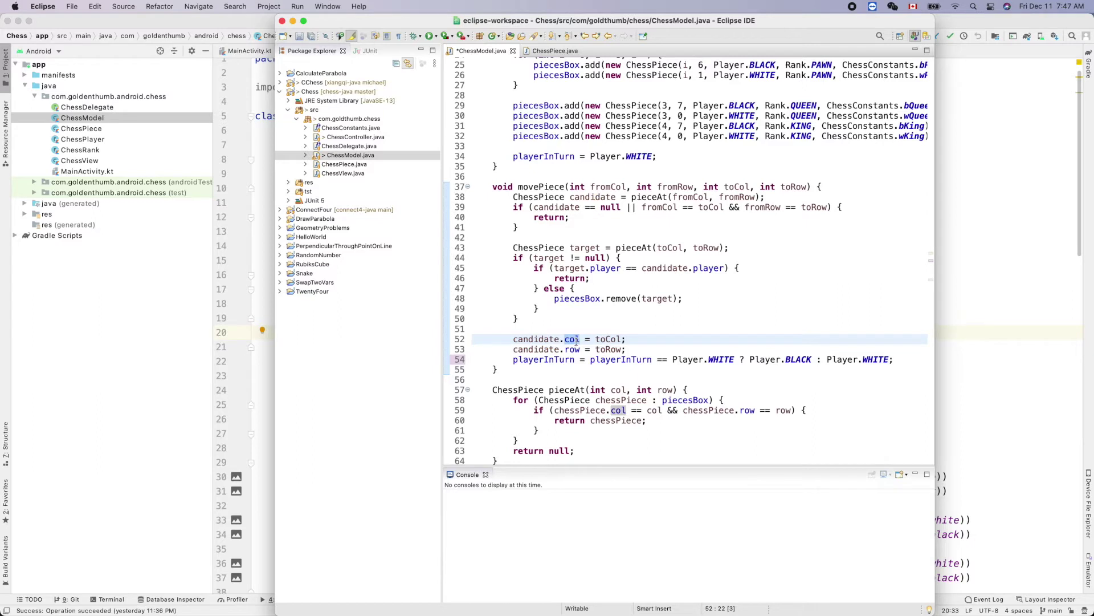
double_click(573, 350)
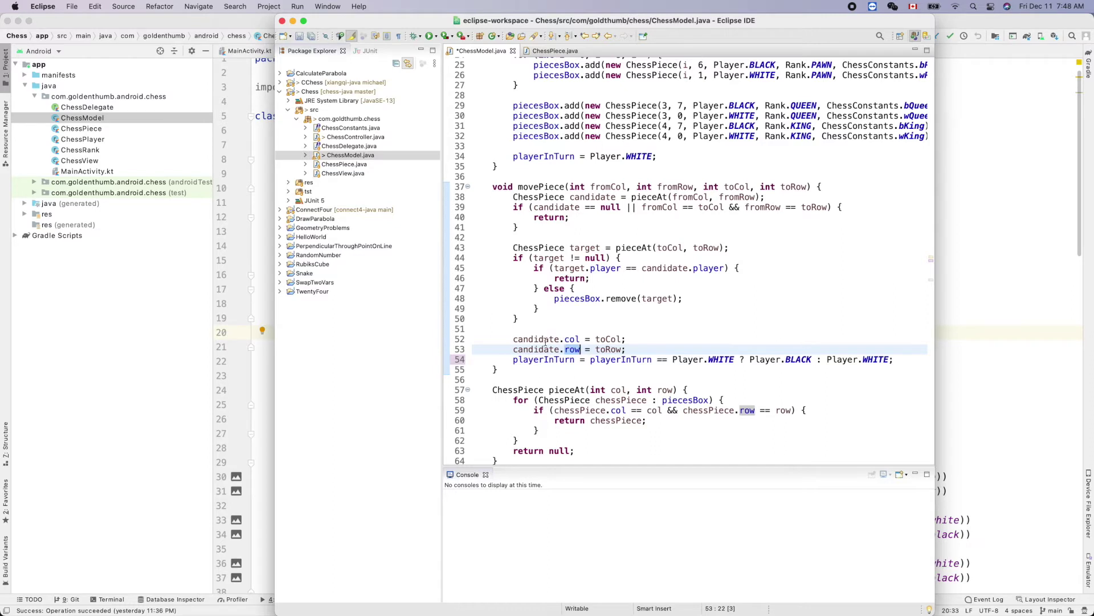
double_click(545, 340)
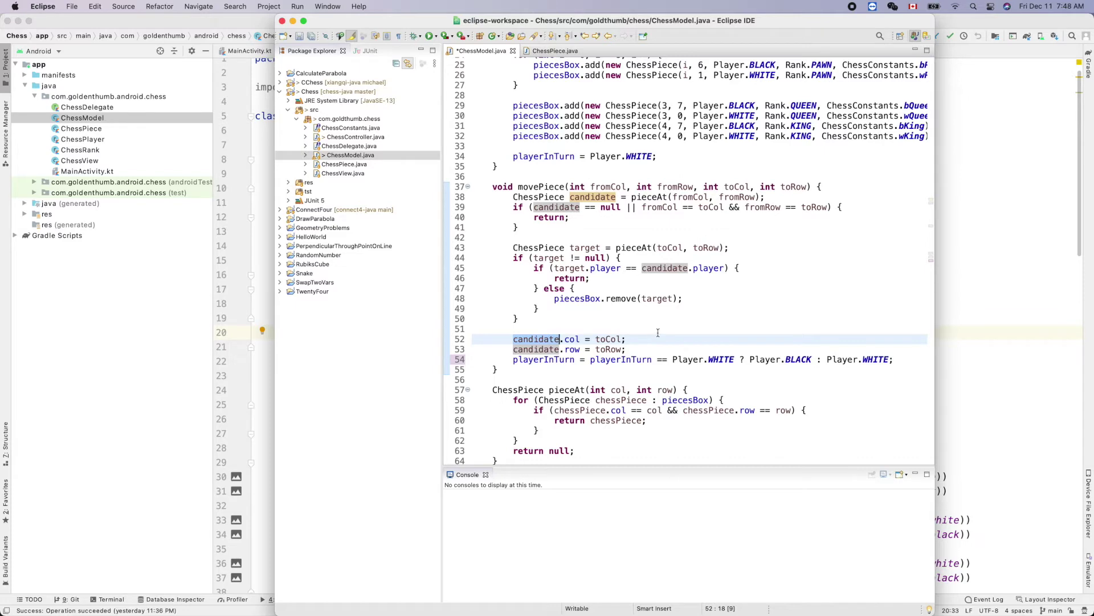
drag(823, 21, 982, 21)
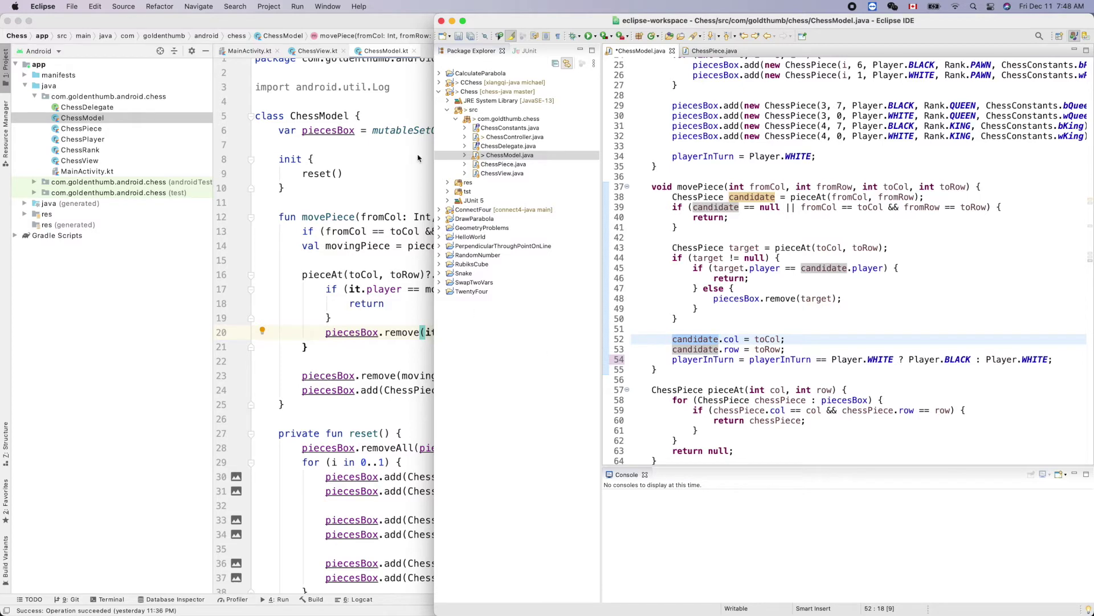
- Minimize Android Studio, dismiss the emulator, widen Eclipse, and save and run ChessController
click(19, 20)
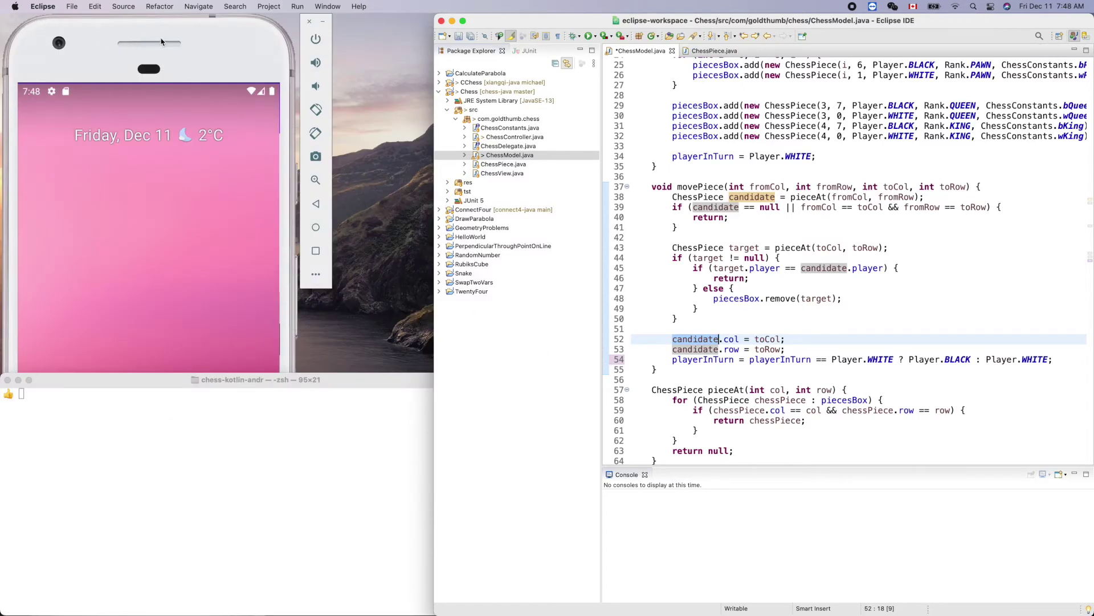
click(310, 23)
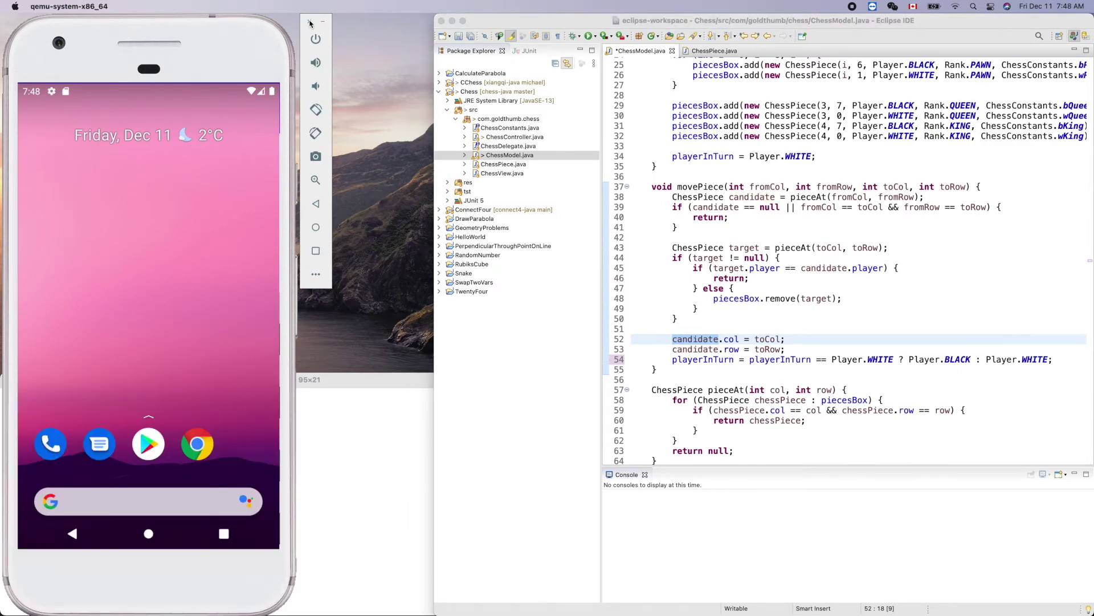
click(309, 22)
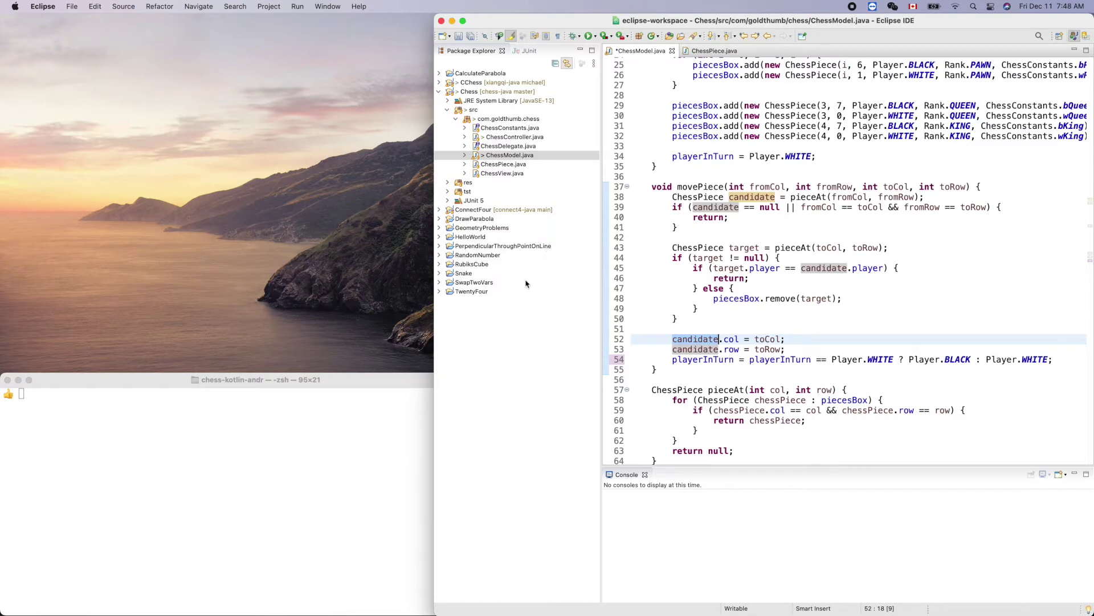
drag(435, 382, 335, 402)
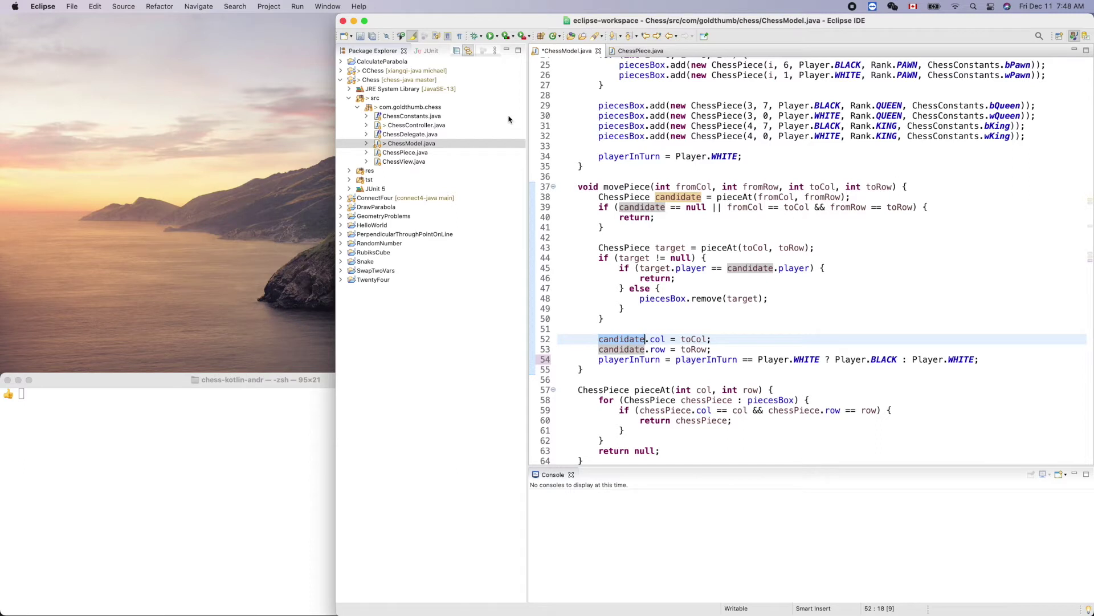
click(492, 38)
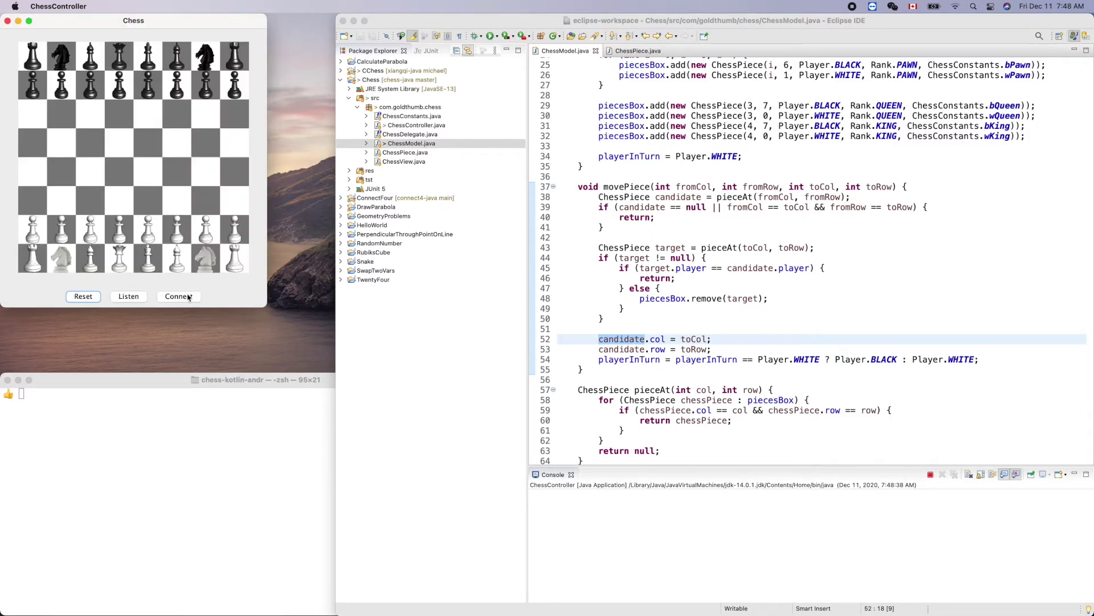
- Follow the ChessController.java:71 stack-trace link to the failing printWriter.close() line
click(9, 21)
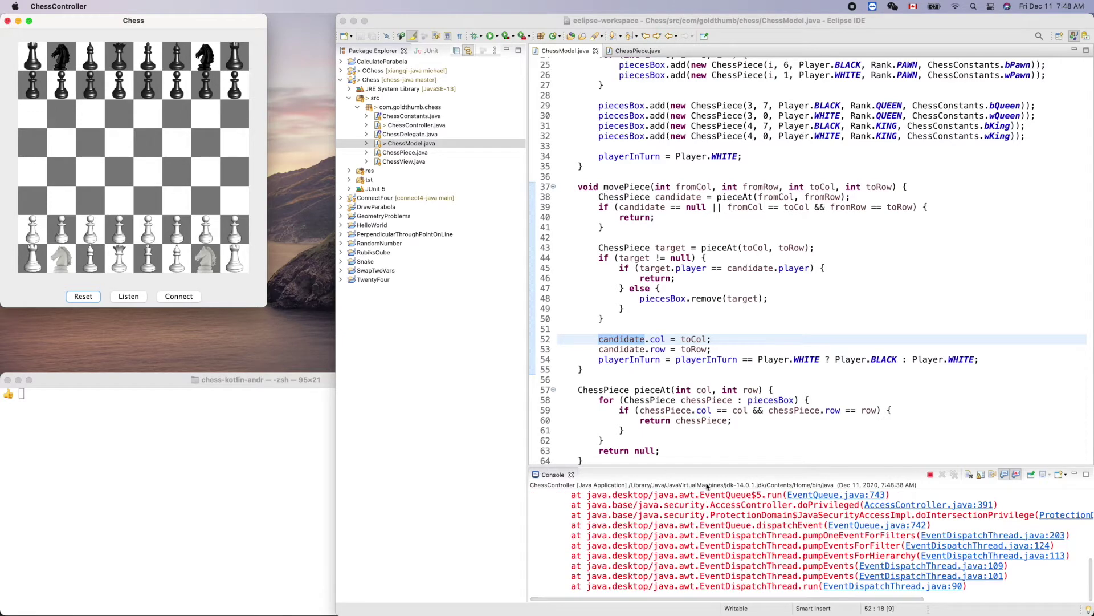
scroll(710, 522, up, 5)
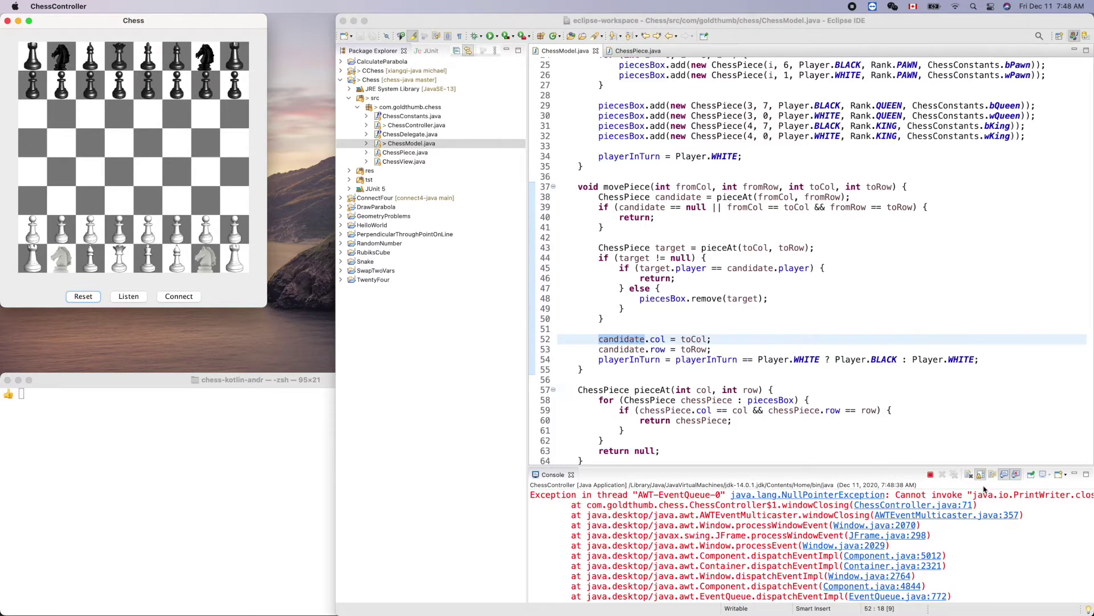
scroll(997, 523, right, 5)
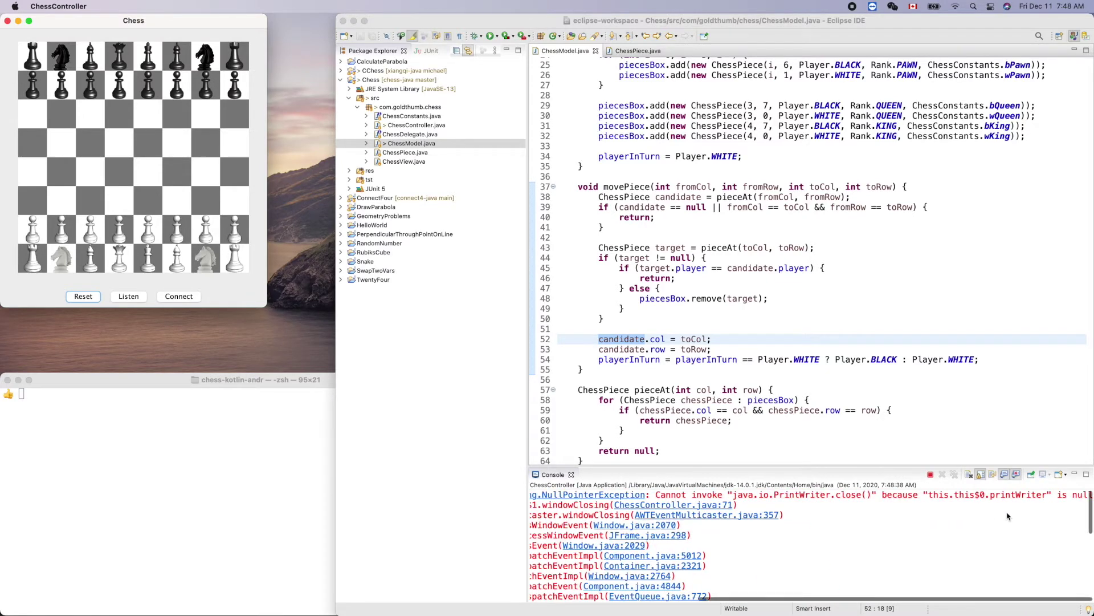
scroll(972, 546, left, 5)
scroll(972, 546, down, 1)
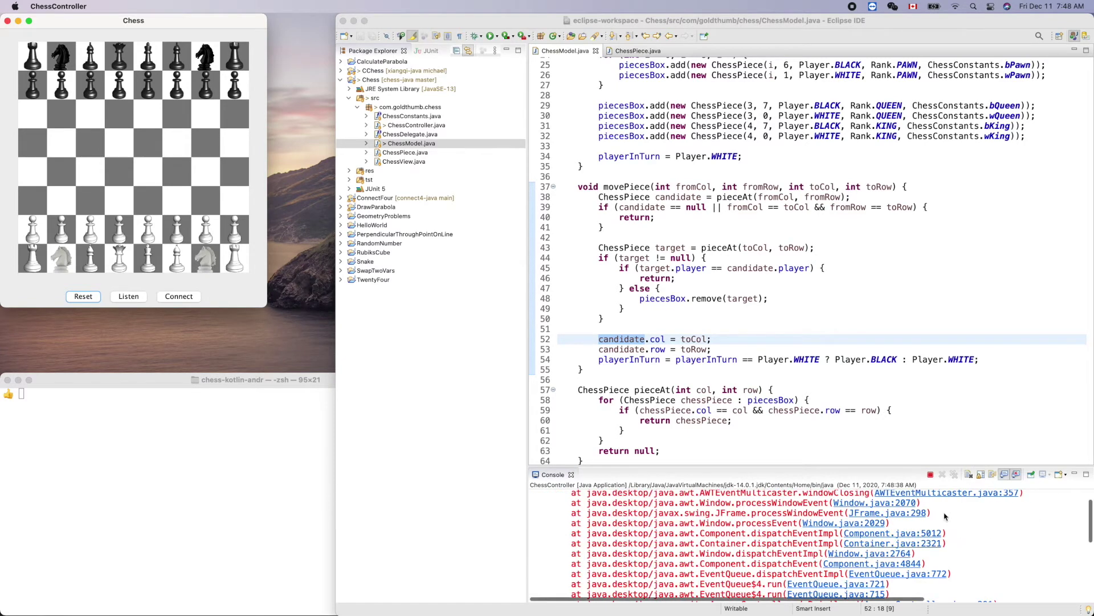
scroll(912, 508, up, 2)
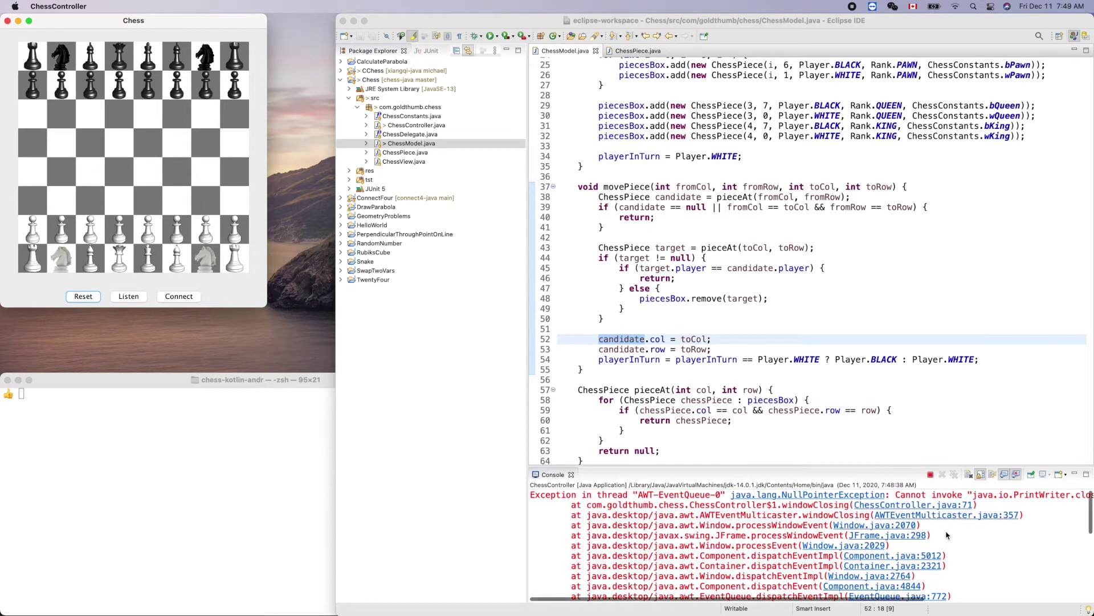
click(915, 505)
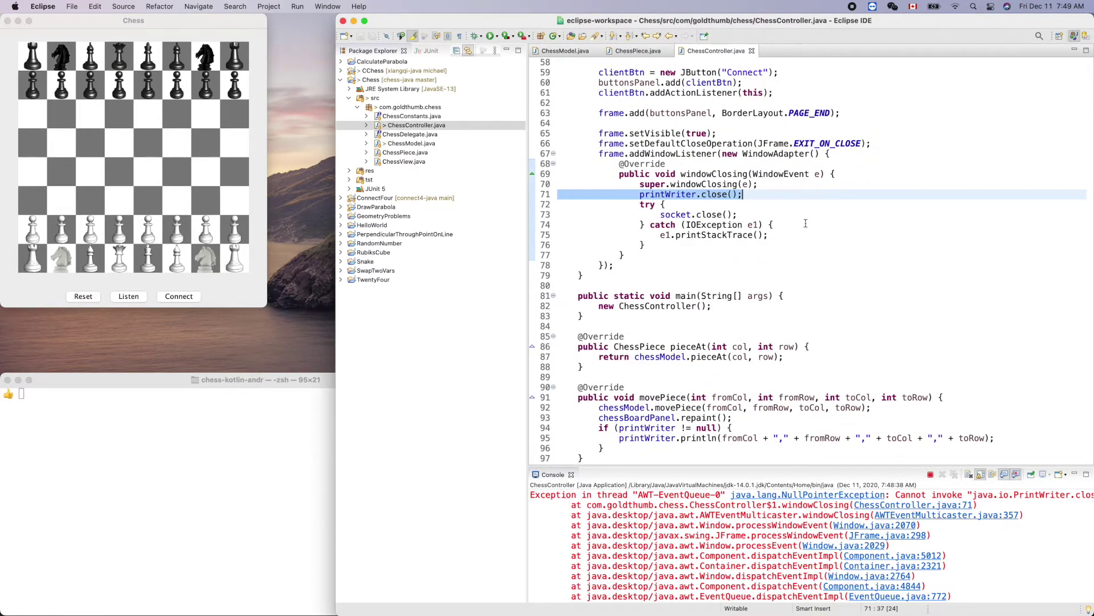
scroll(714, 231, up, 2)
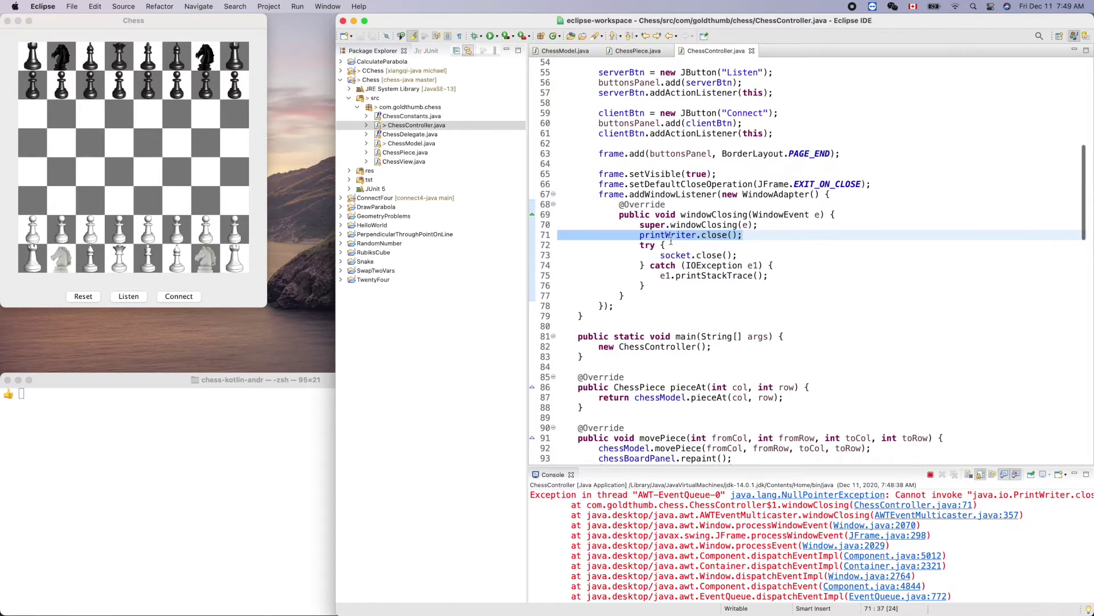
scroll(839, 229, up, 2)
scroll(839, 230, up, 1)
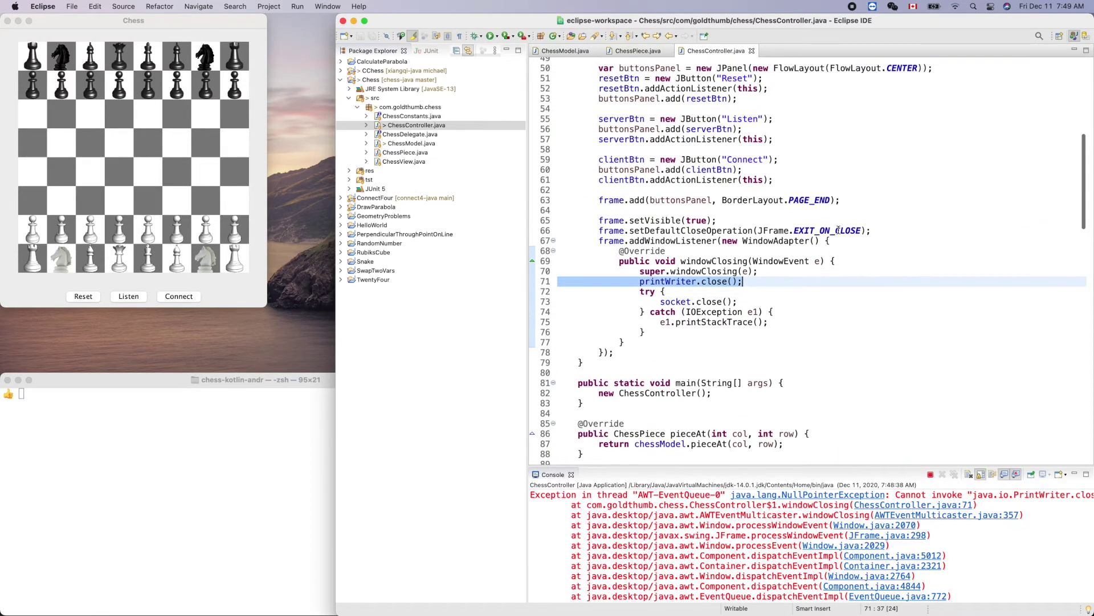
- Wrap printWriter.close() on line 71 in a null check
double_click(675, 282)
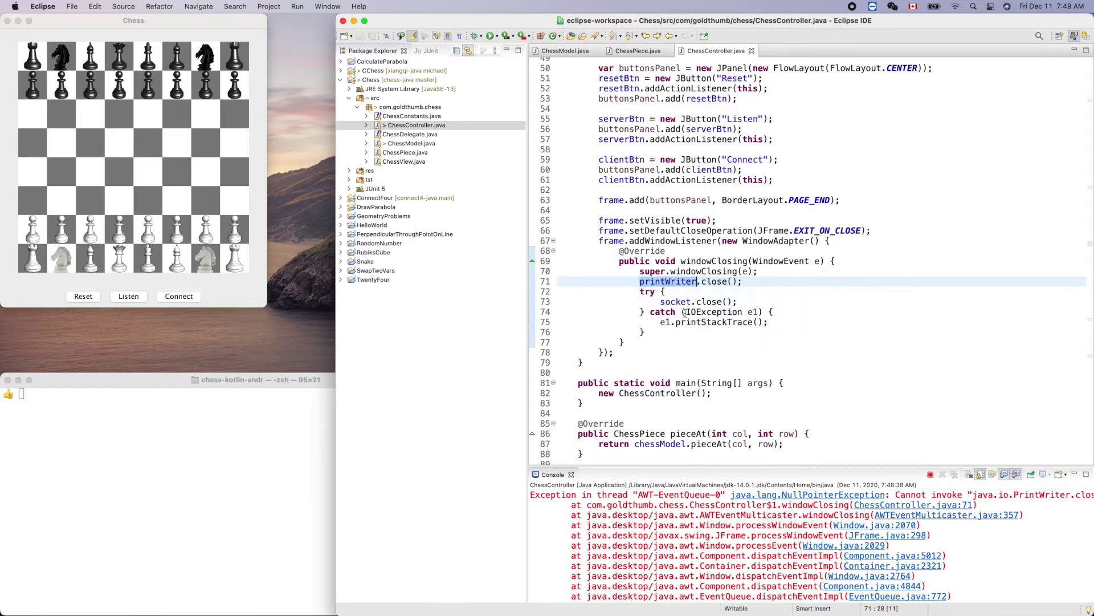
double_click(677, 301)
click(899, 255)
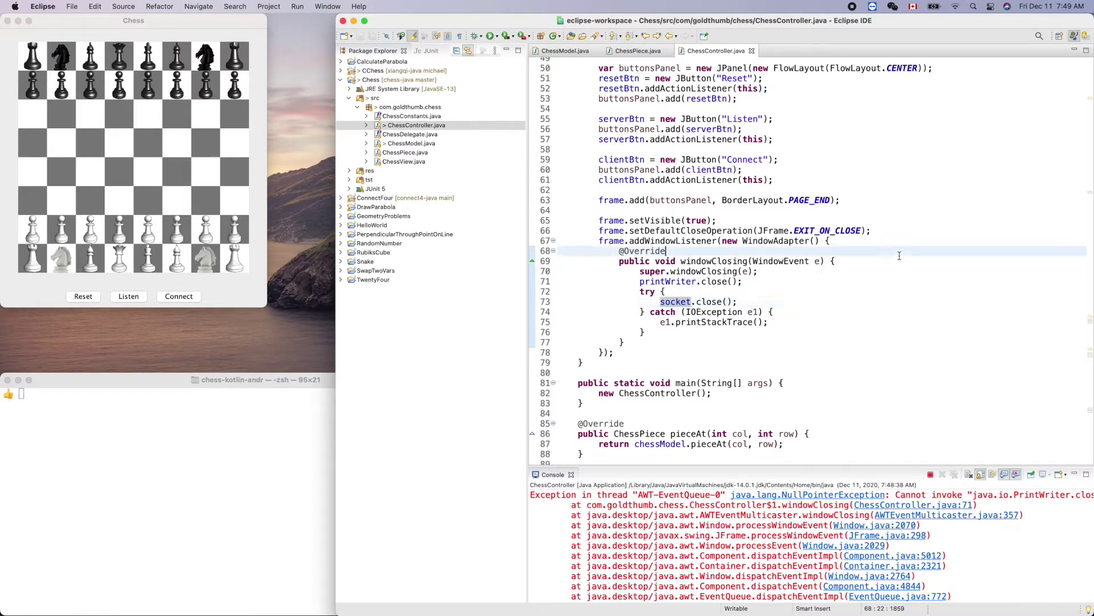
click(776, 272)
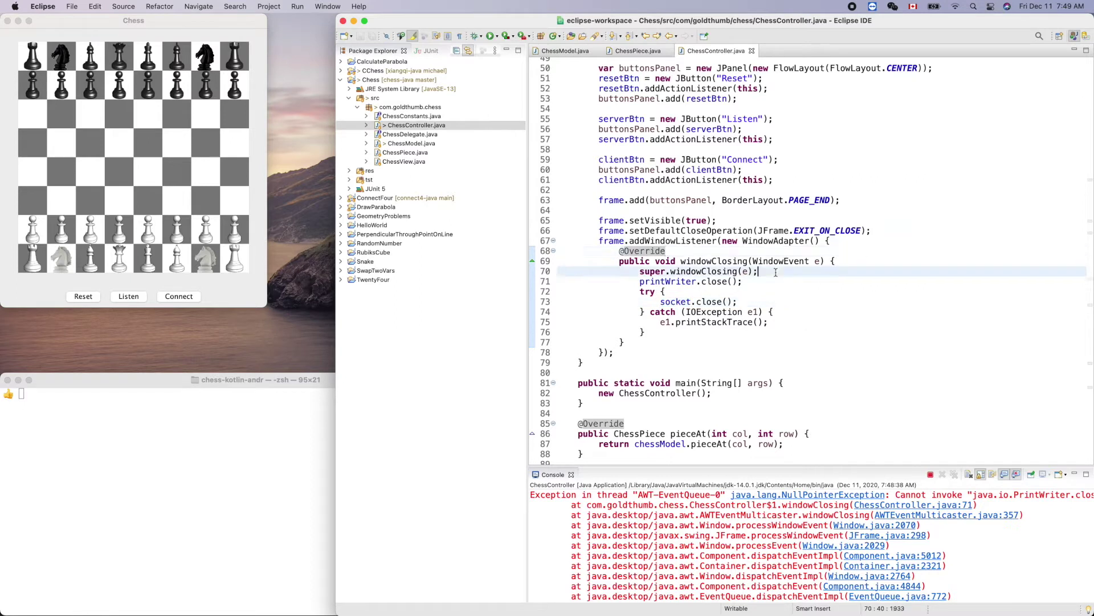
click(640, 281)
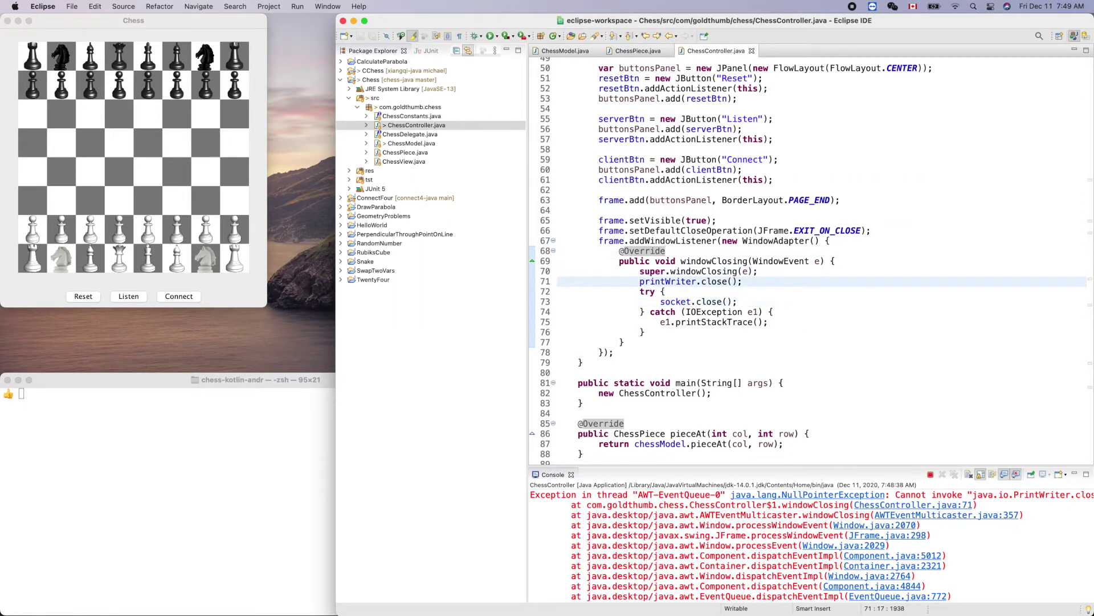
text(if)
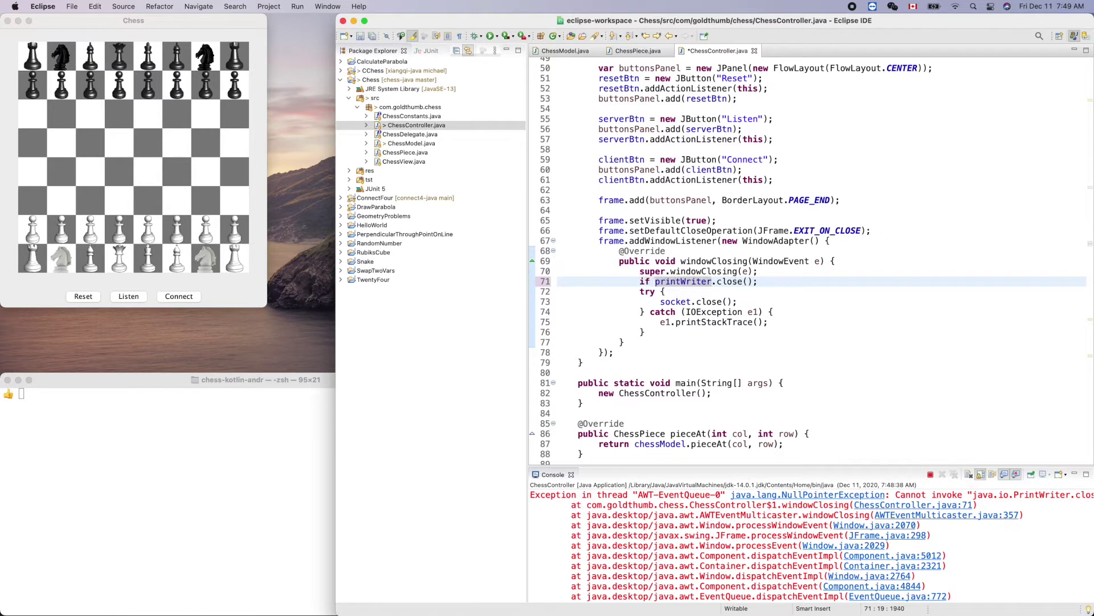
key(Right)
text(()
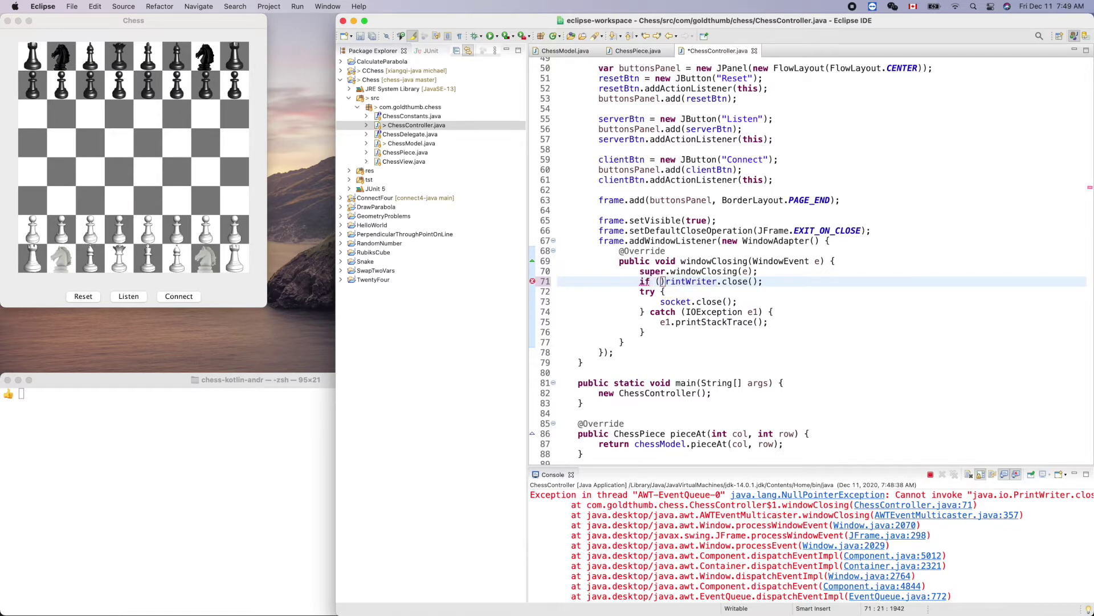
text())
key(Left)
key(Left)
text(prin)
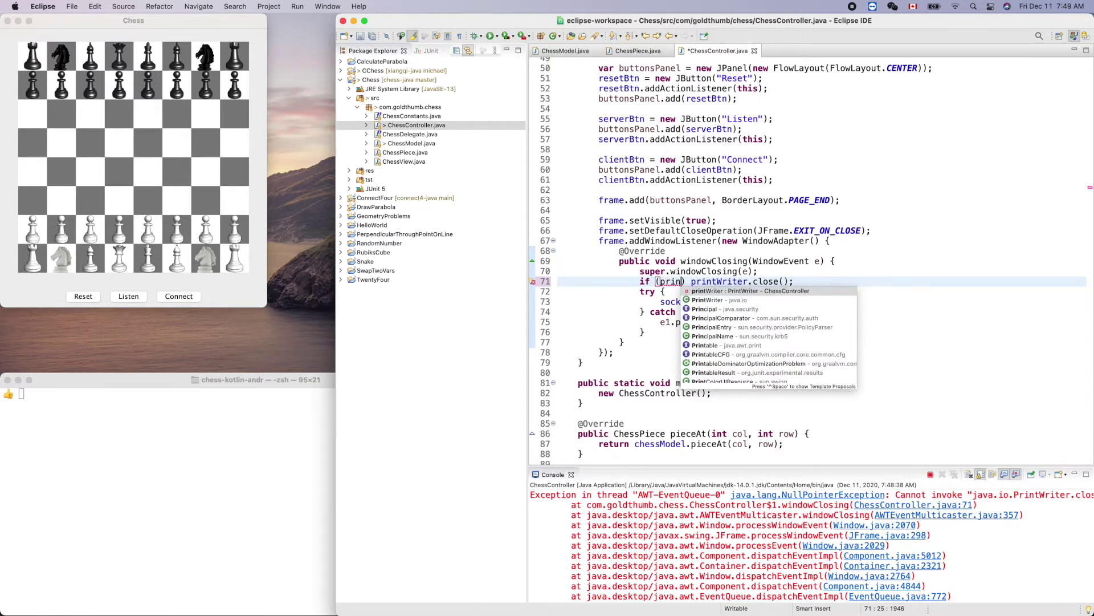
key(Return)
text(!)
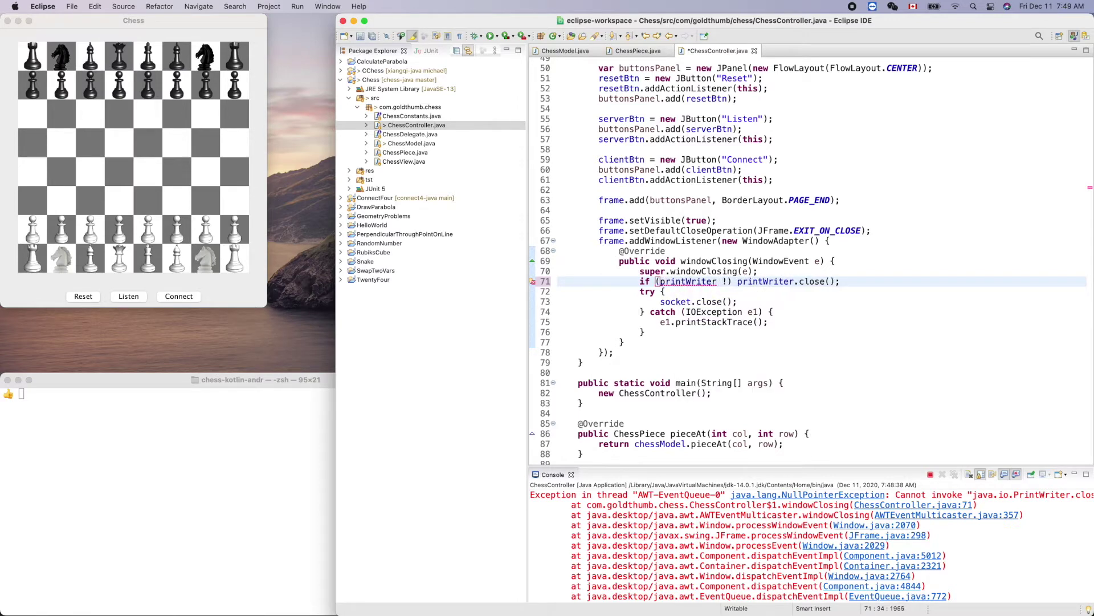
text(= )
text(null)
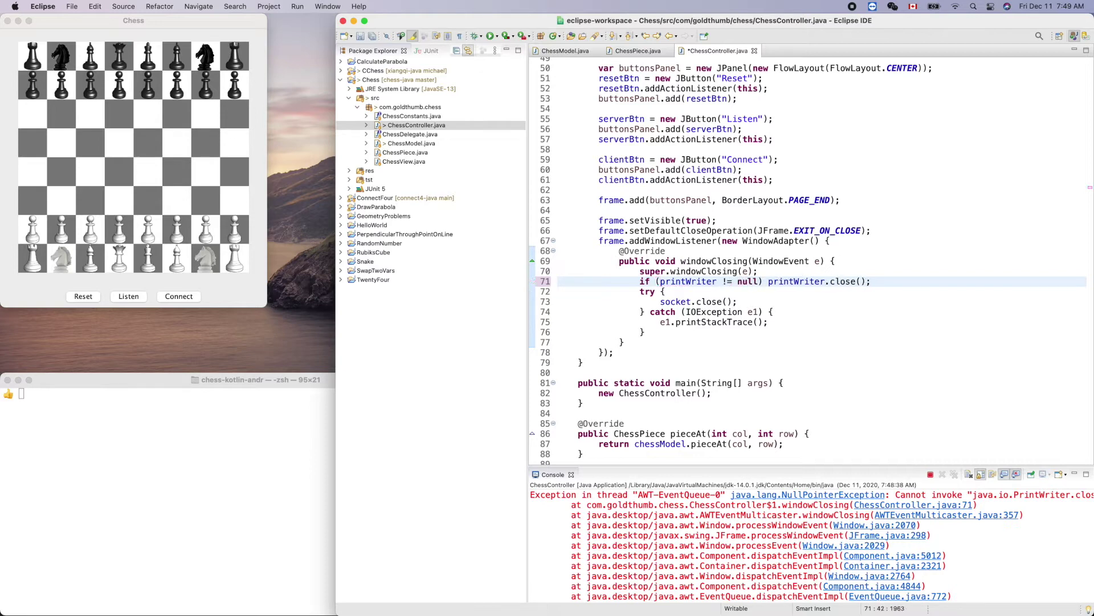
- Add null checks for socket and listener closes, then stop the running chess app
click(661, 301)
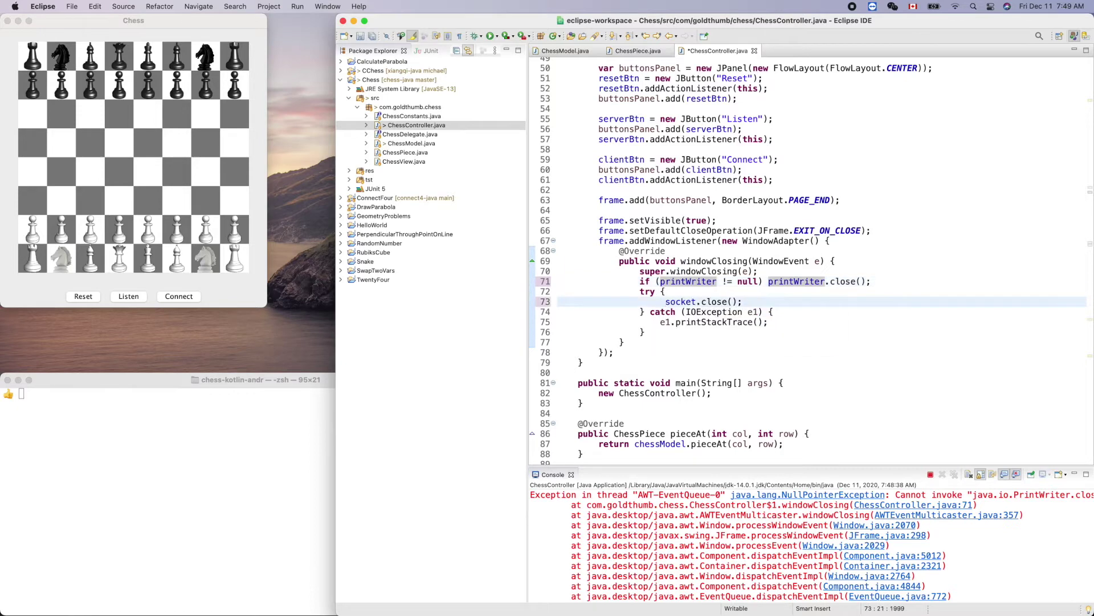
text(if )
text((so)
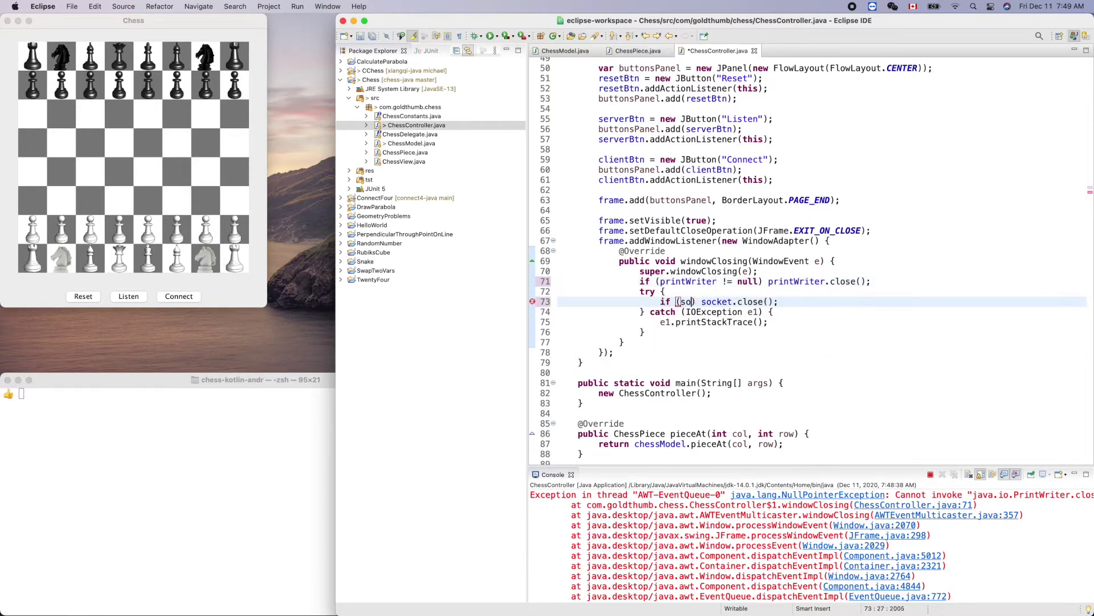
text(cket != )
text(null)
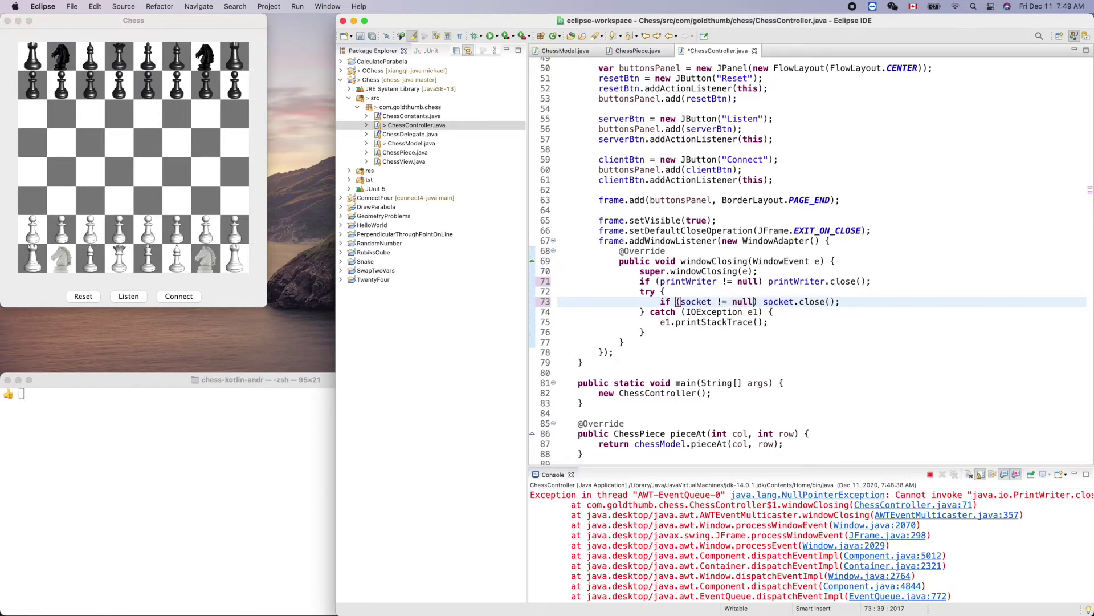
scroll(675, 266, up, 3)
scroll(675, 266, up, 6)
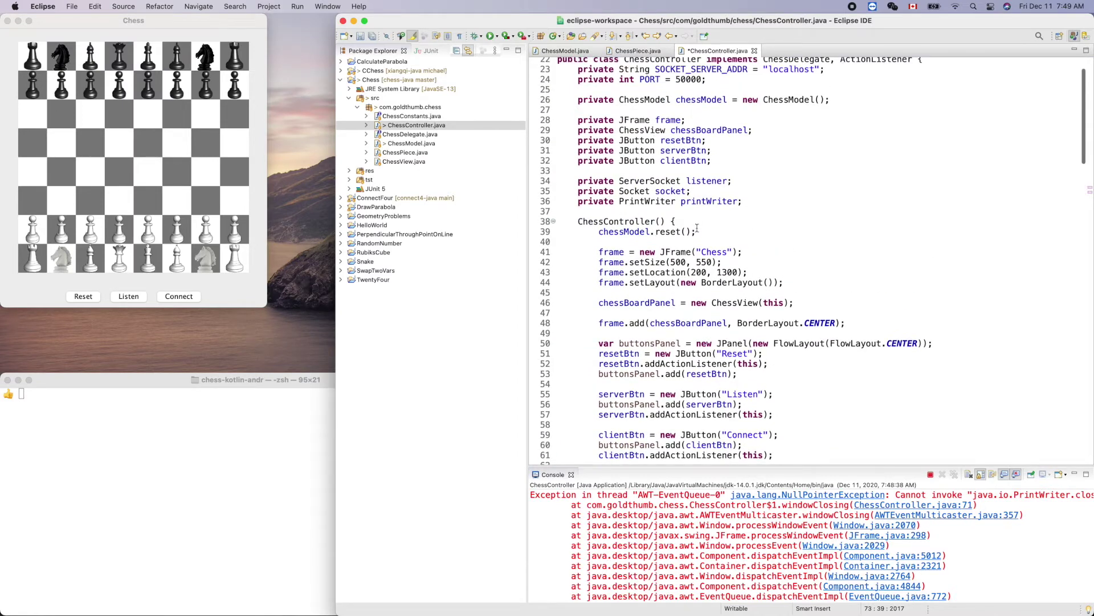
click(727, 181)
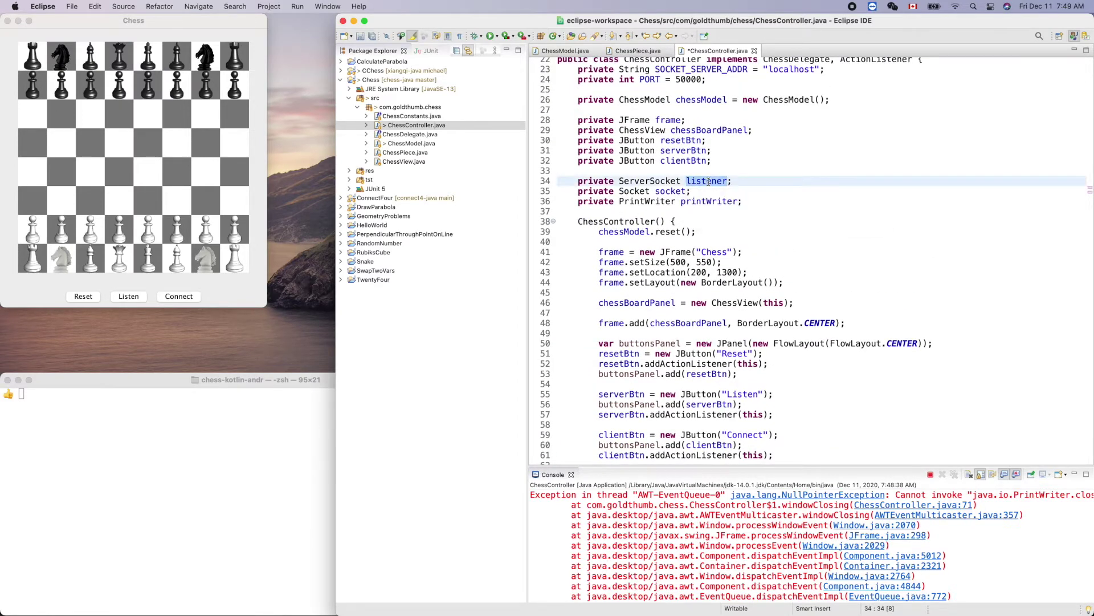
scroll(808, 252, down, 1)
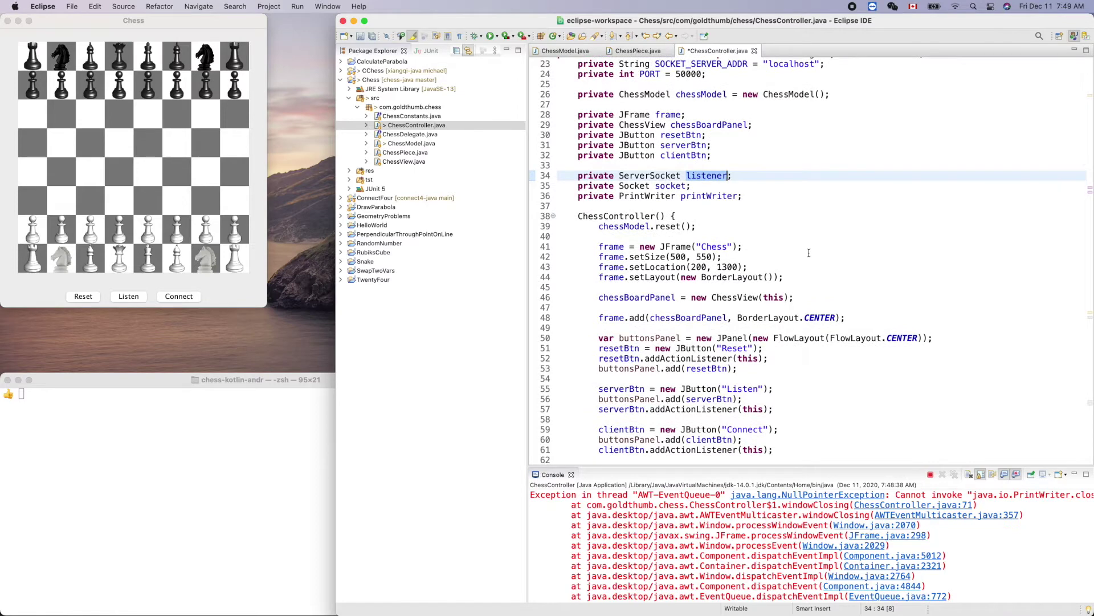
scroll(808, 252, down, 1)
scroll(807, 252, down, 3)
scroll(808, 253, down, 5)
scroll(808, 258, down, 1)
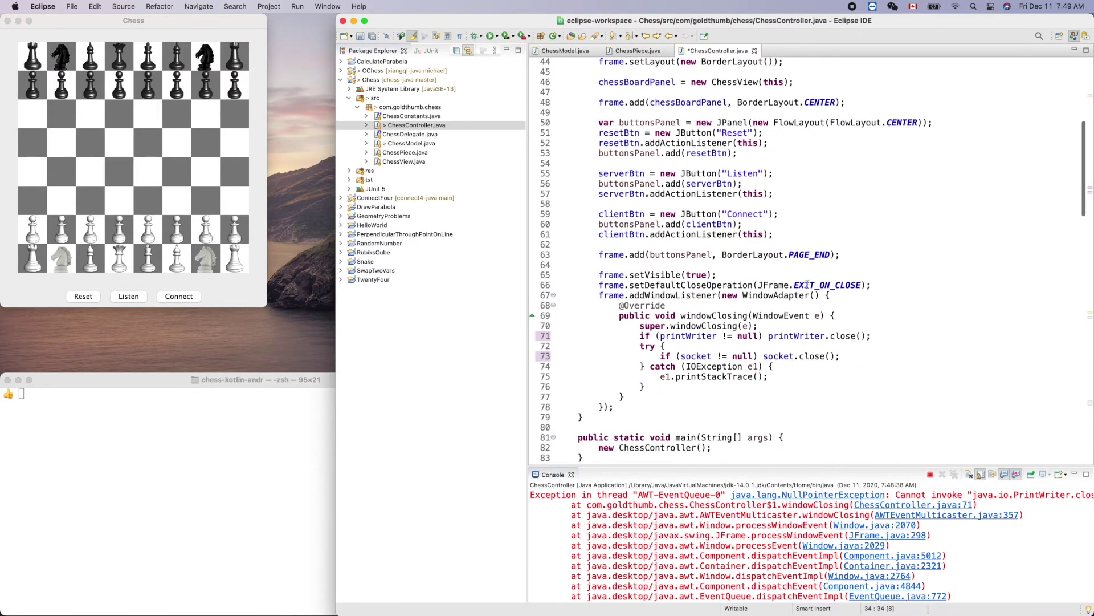
scroll(805, 316, down, 1)
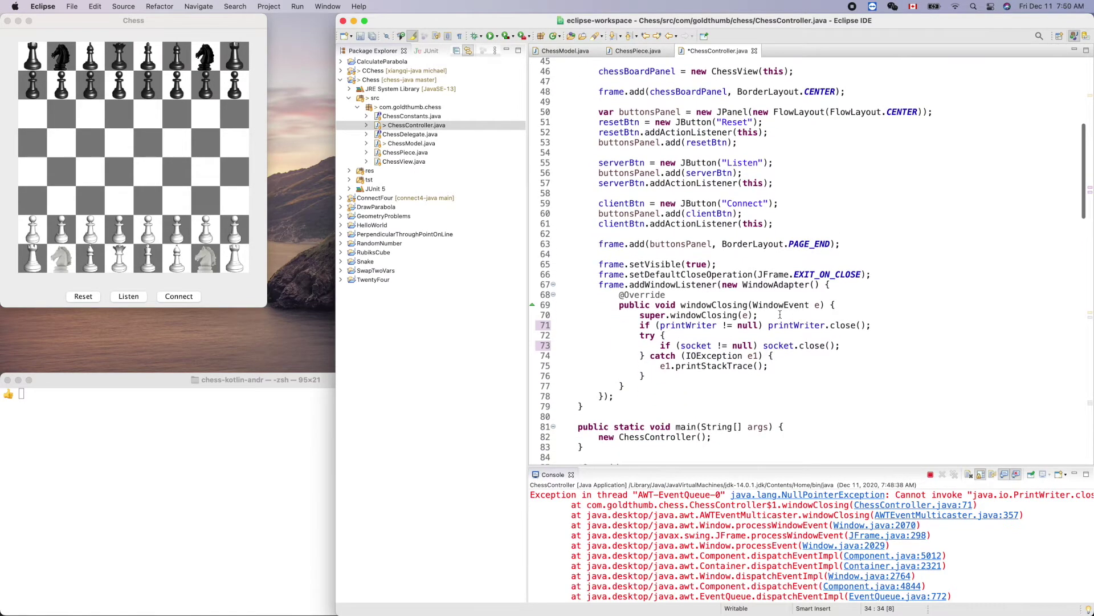
click(780, 314)
key(Down)
key(Down)
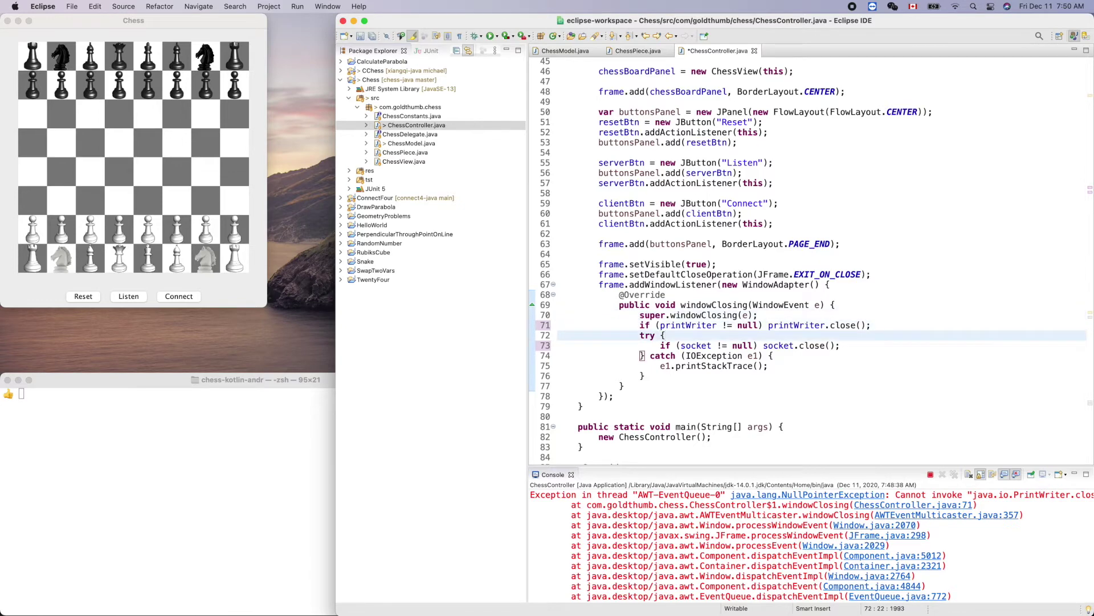
key(Return)
text(if )
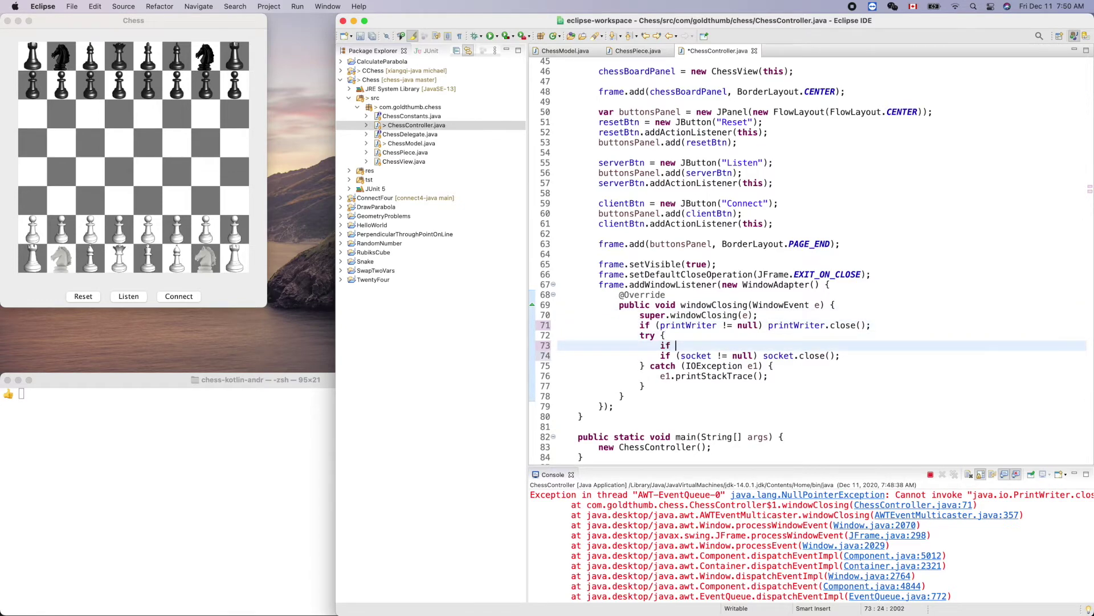
text((listener )
text(!=)
text(null) listener)
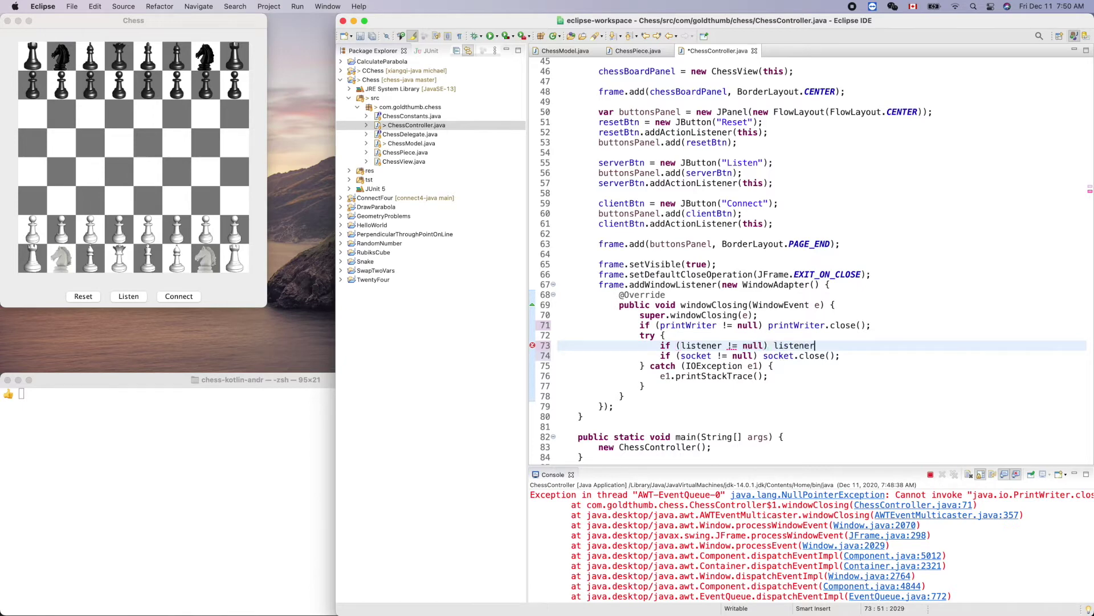
text(.close();)
click(931, 477)
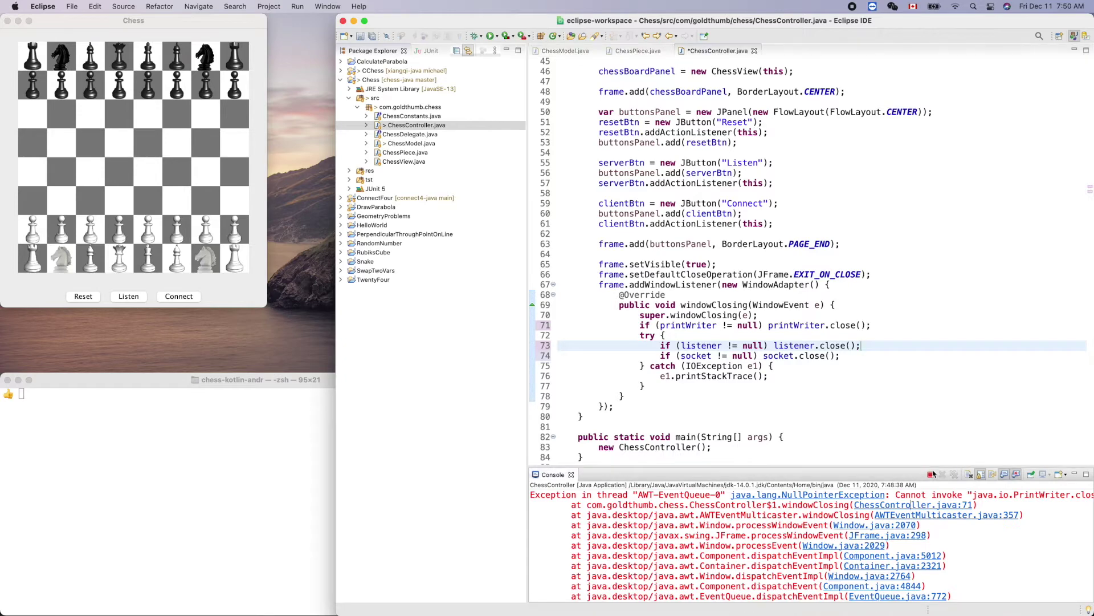
- Clear terminated launches, relaunch ChessController, and close the Chess window to verify the fix
click(954, 476)
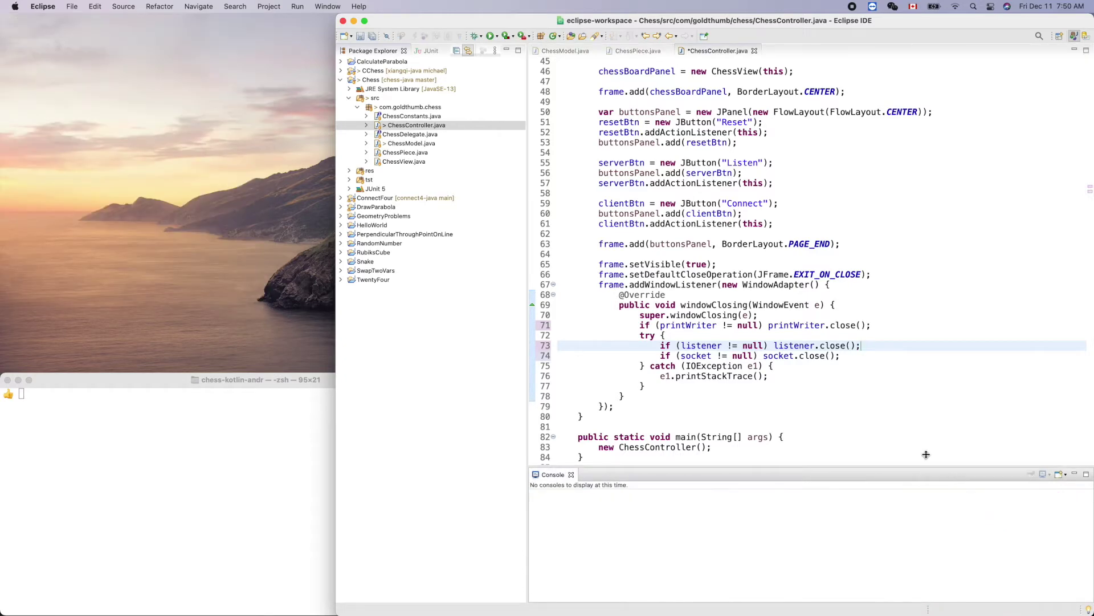
click(489, 36)
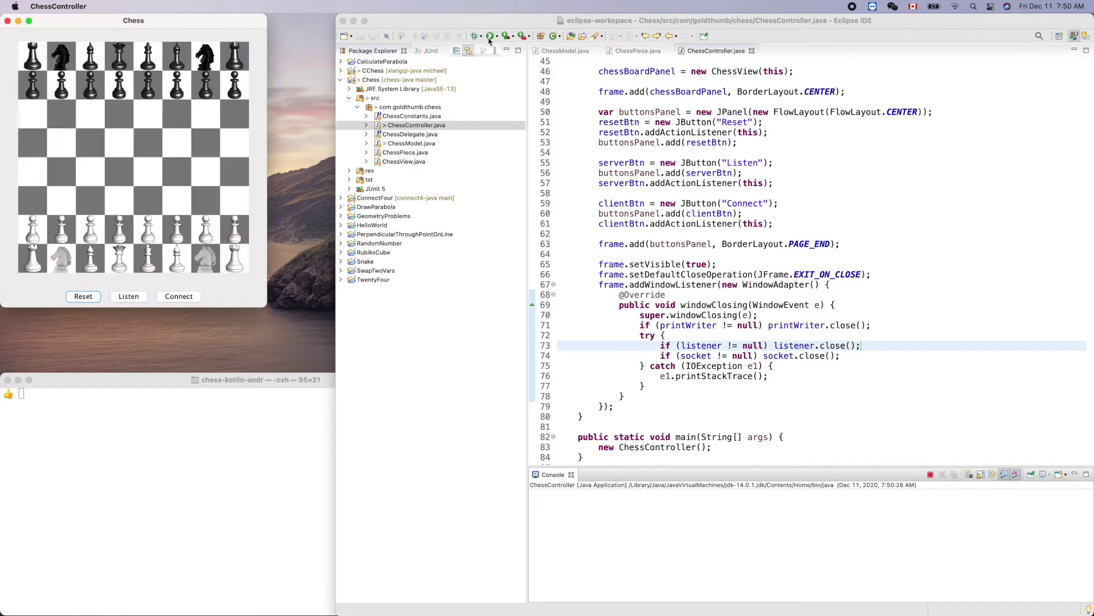
click(8, 21)
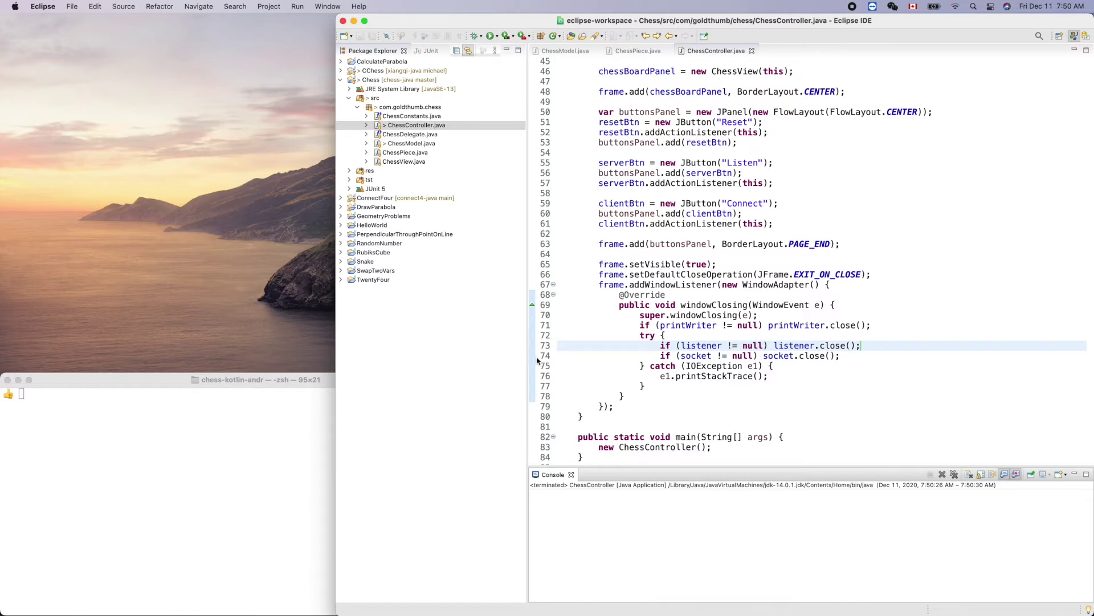
right_click(463, 130)
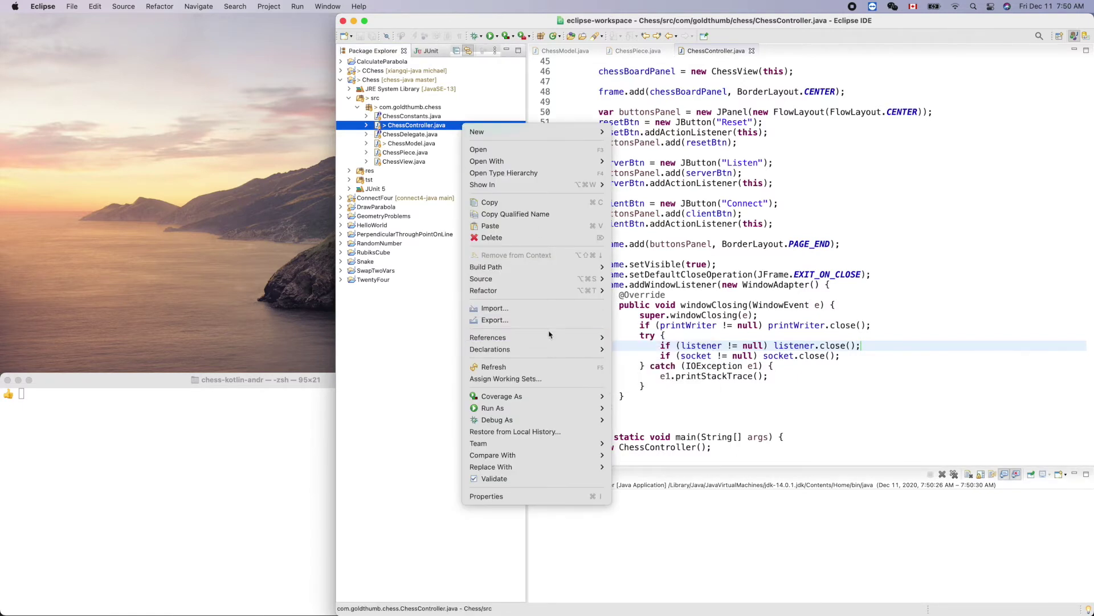
mouse_move(479, 443)
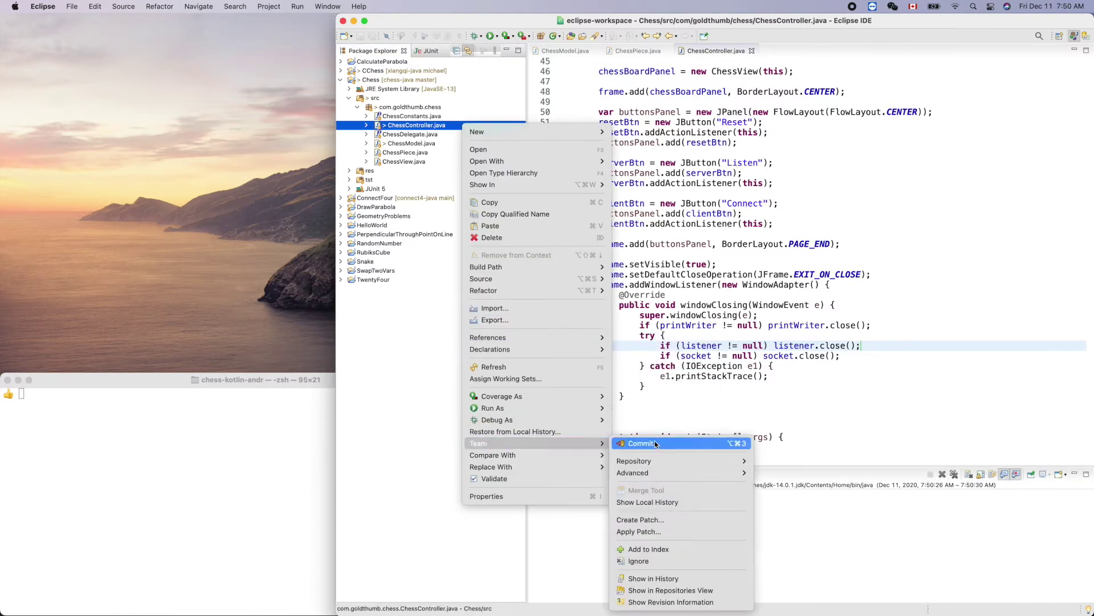
- Commit ChessController.java as 'fixed NPE when closing window', push to origin, and dismiss the results
click(659, 445)
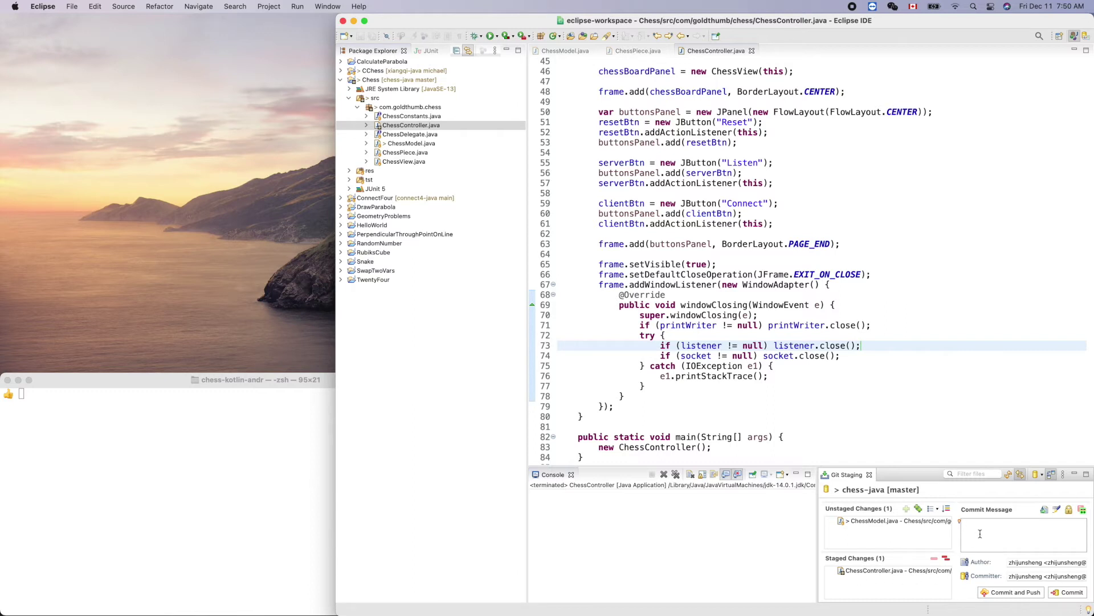
text(fi)
text(xed N)
text(PE)
text(hen )
text(closing)
text( window)
click(1014, 594)
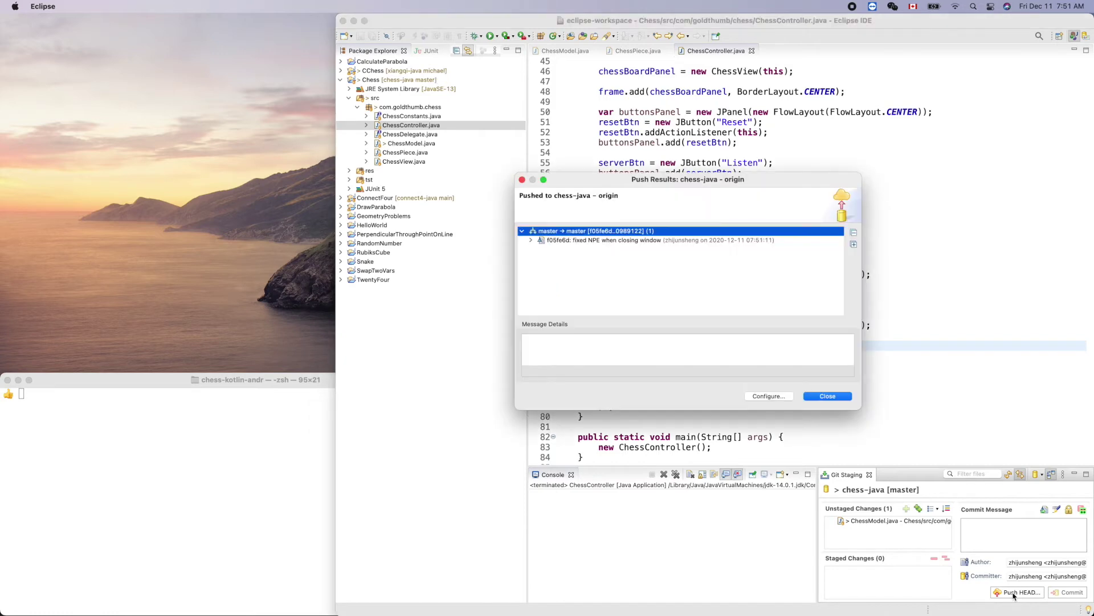
click(833, 398)
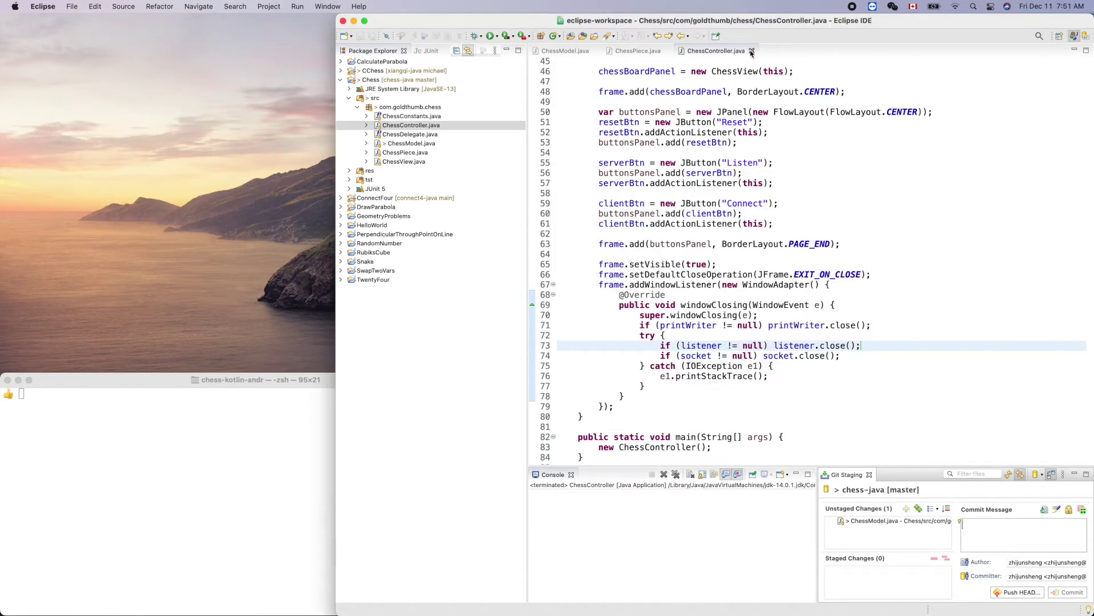
- Close ChessController.java and copy the 'private final' modifiers from line 18 of ChessPiece.java
click(751, 51)
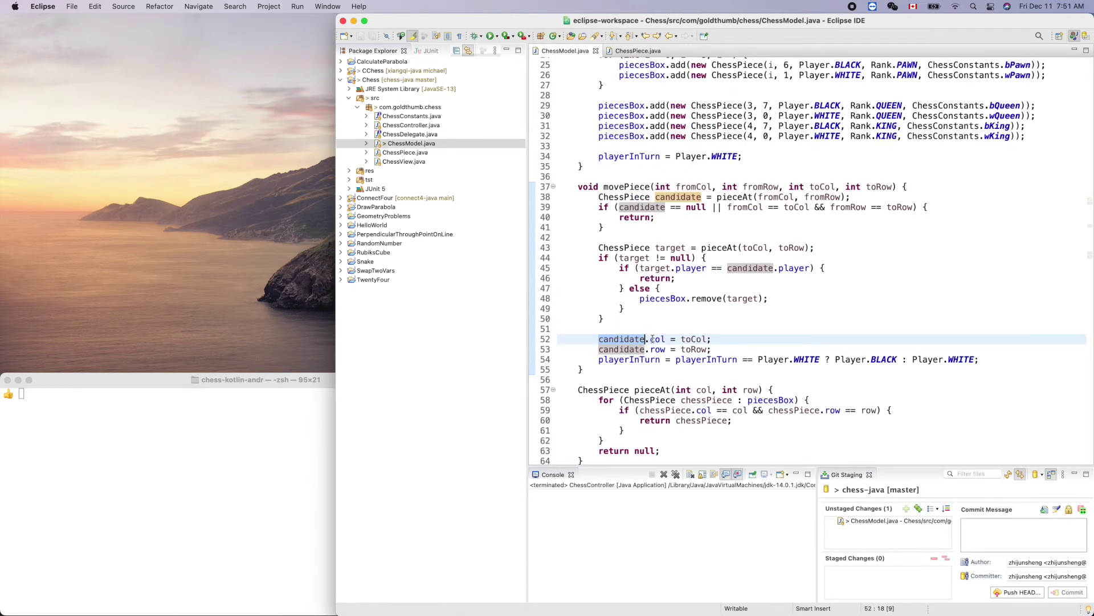
click(637, 51)
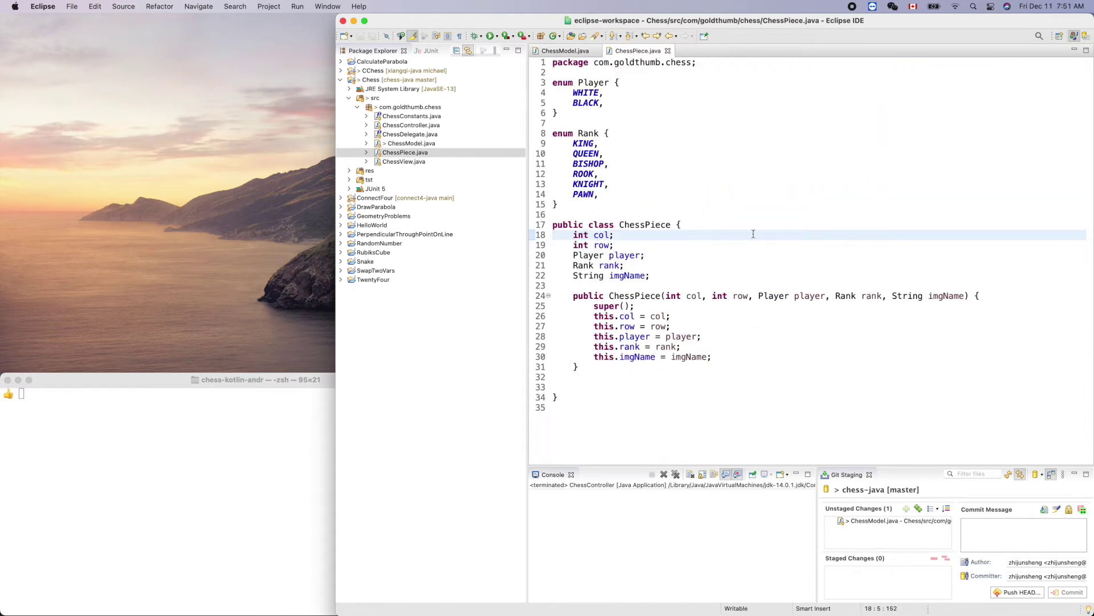
text(private )
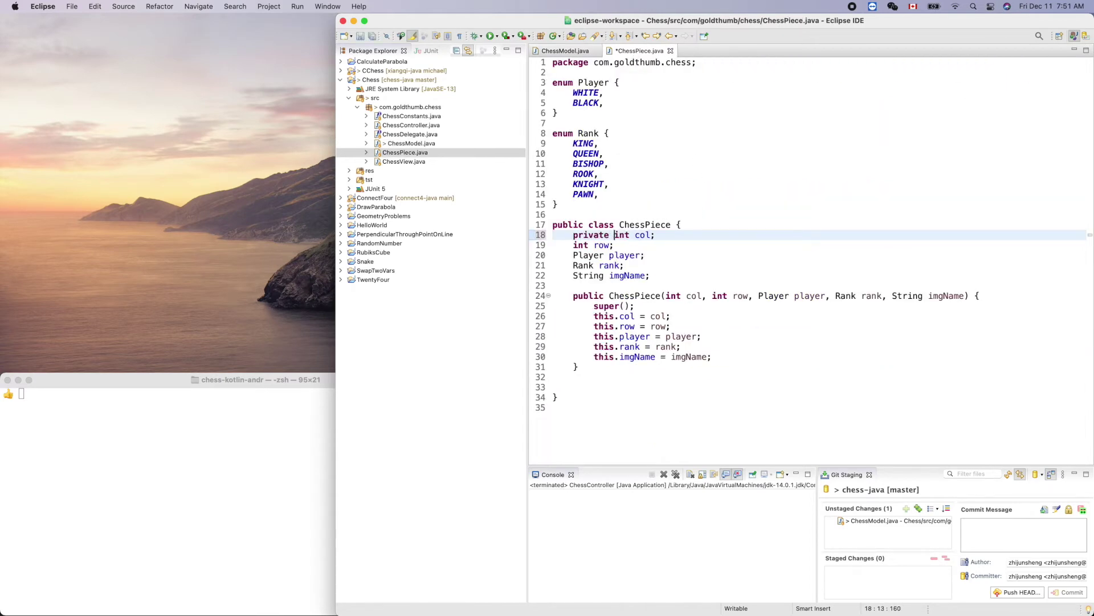
text(final)
drag(572, 234, 644, 235)
key(super+c)
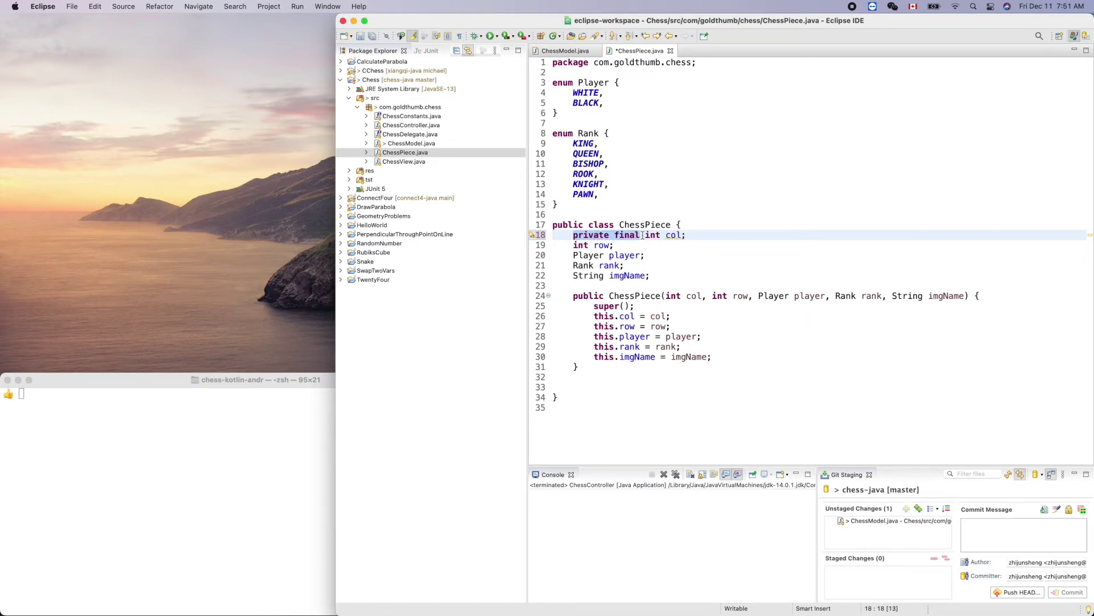
- Prefix the row, player, rank and imgName fields with 'private final'
click(574, 246)
key(super+v)
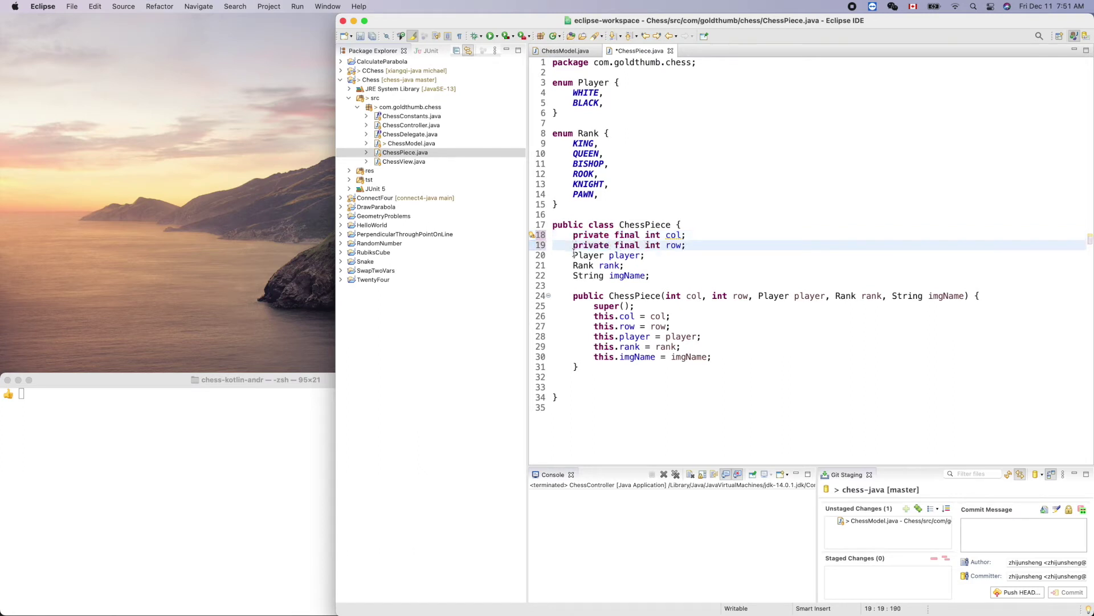
click(574, 254)
key(super+v)
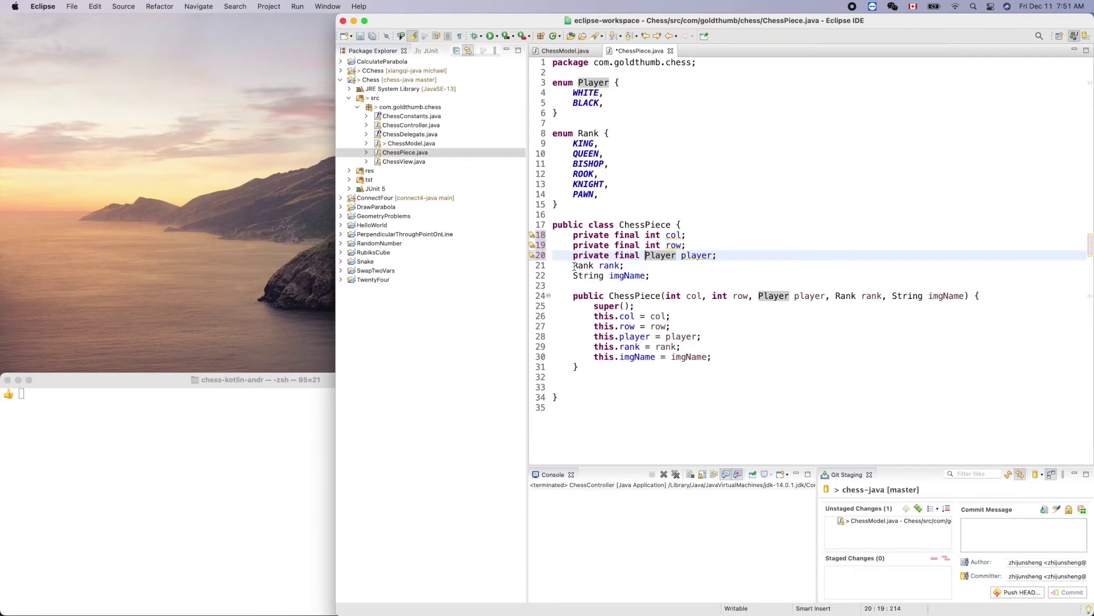
click(574, 265)
key(super+v)
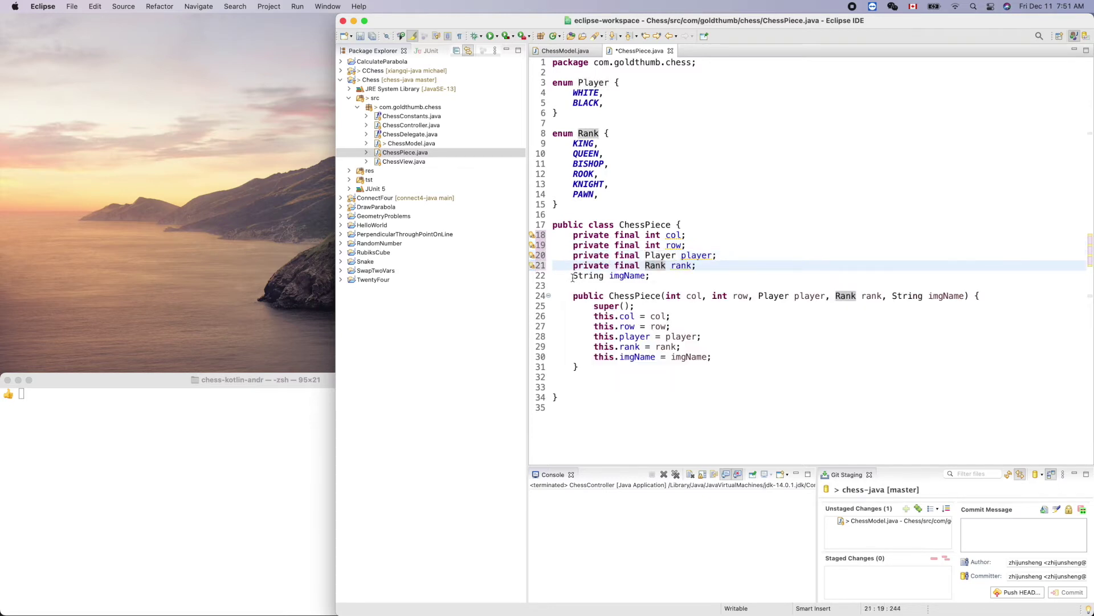
click(573, 276)
key(super+v)
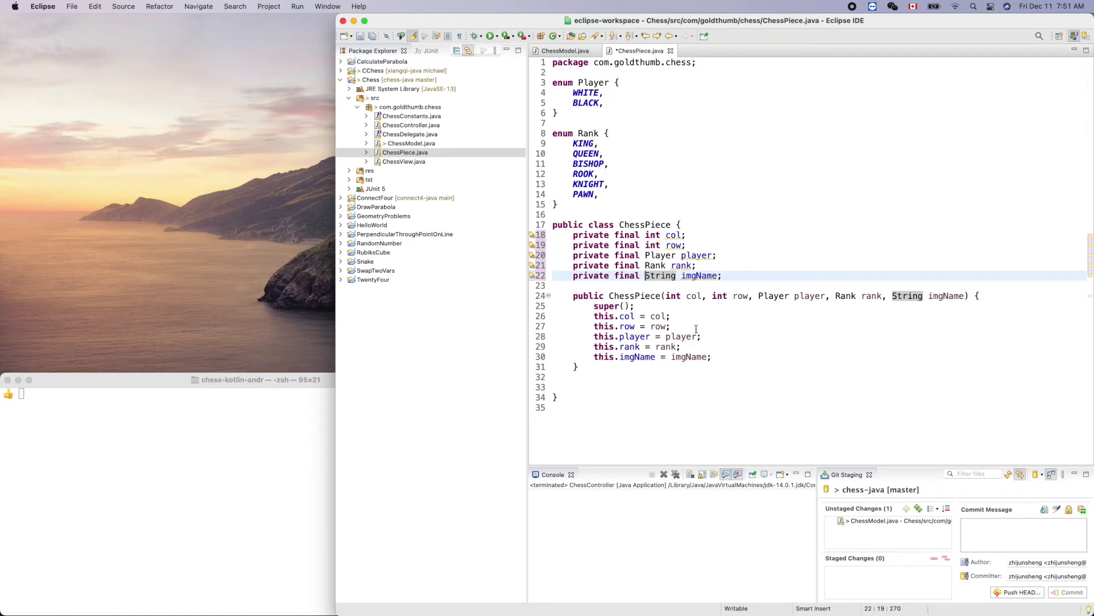
- Delete the extra blank line after the constructor and show quick fixes for the unused col field
click(587, 387)
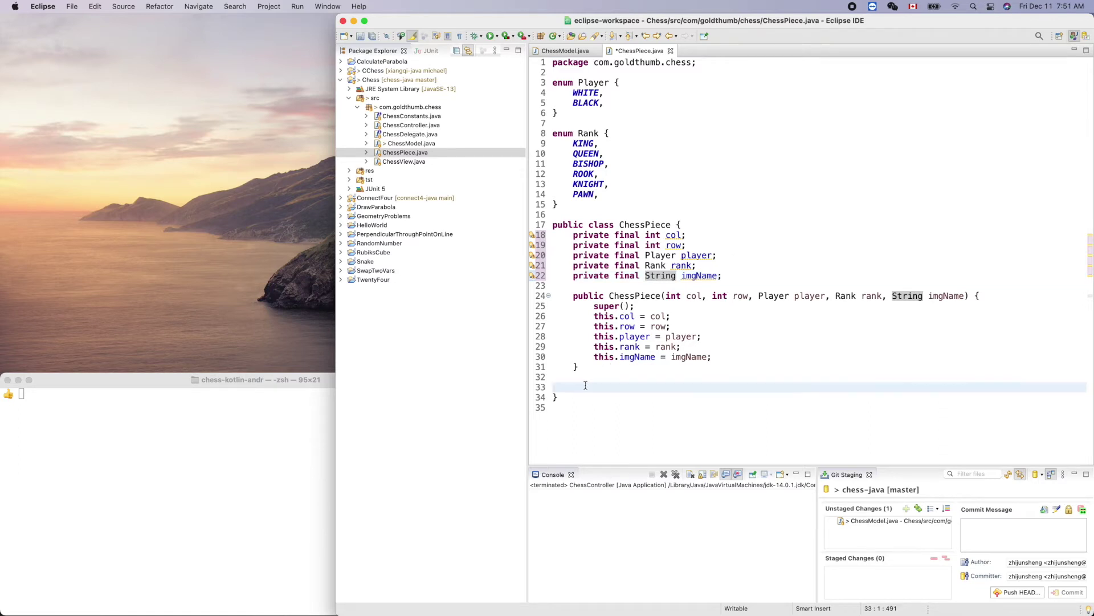
key(BackSpace)
key(BackSpace)
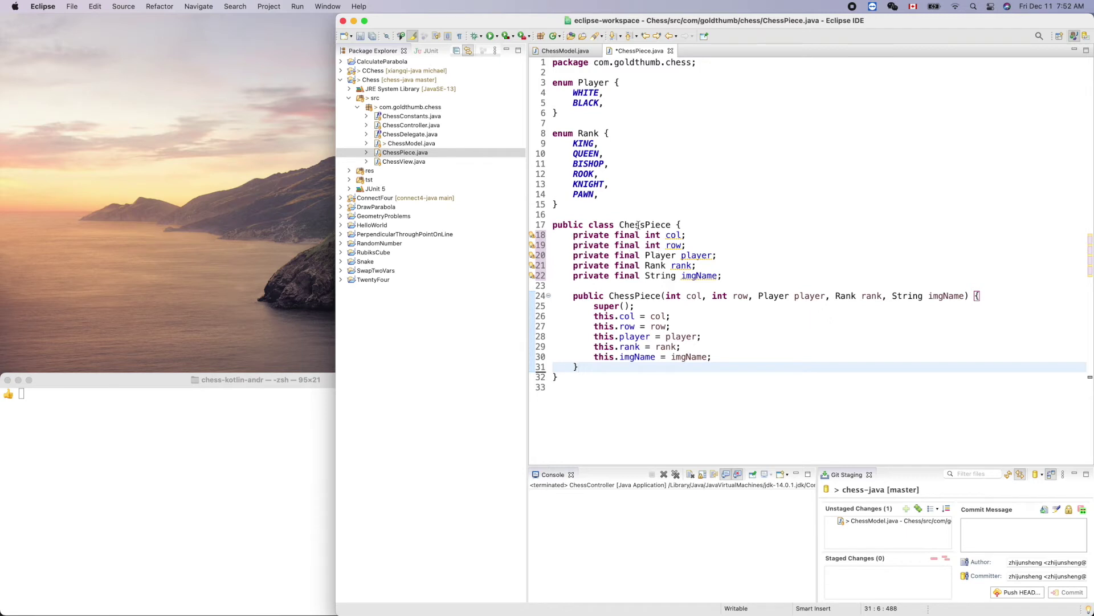
mouse_move(533, 235)
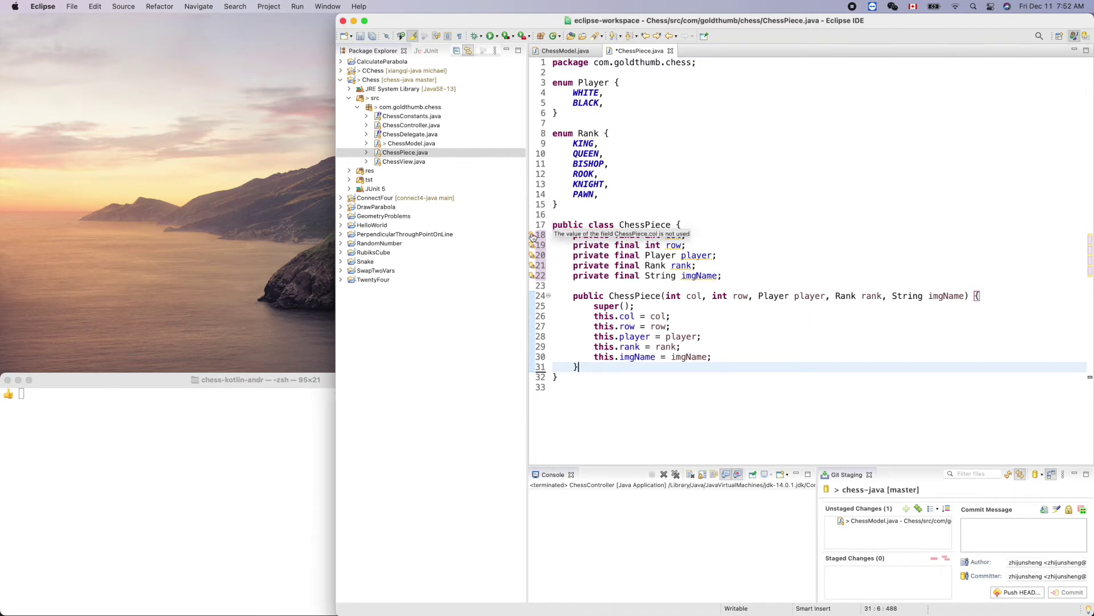
click(533, 235)
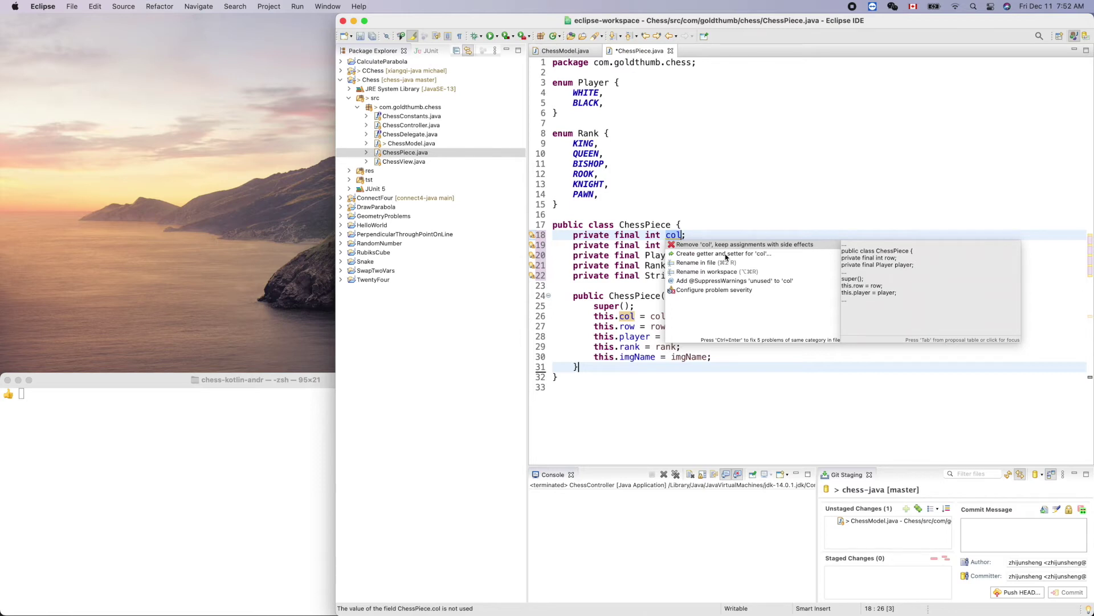
- Generate getCol, getRow and getPlayer getters via Quick Fix, continuing past compile-error warnings
double_click(726, 254)
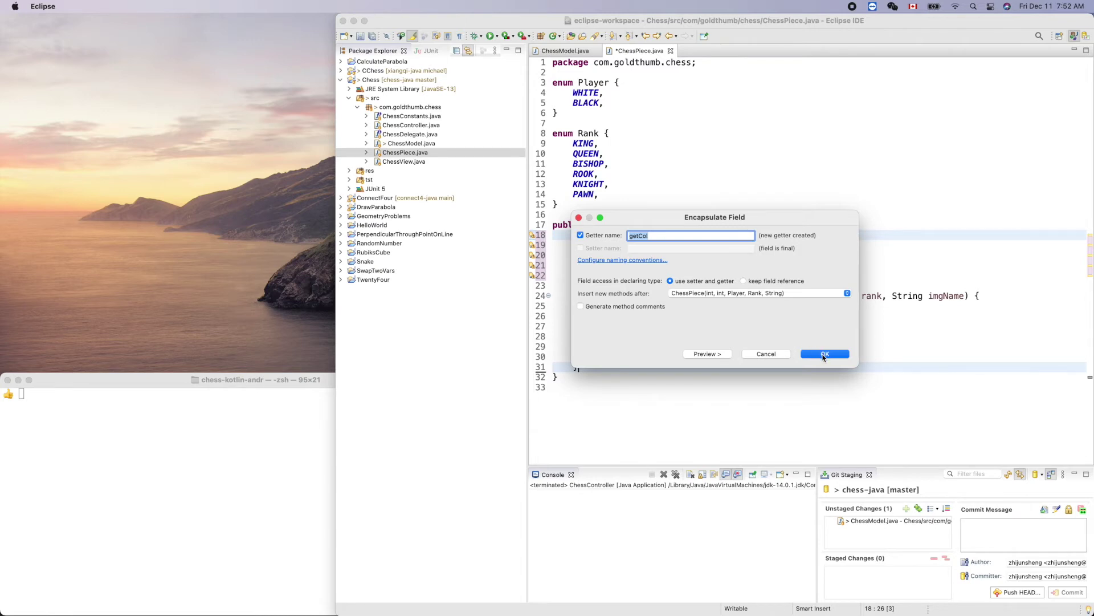
click(819, 356)
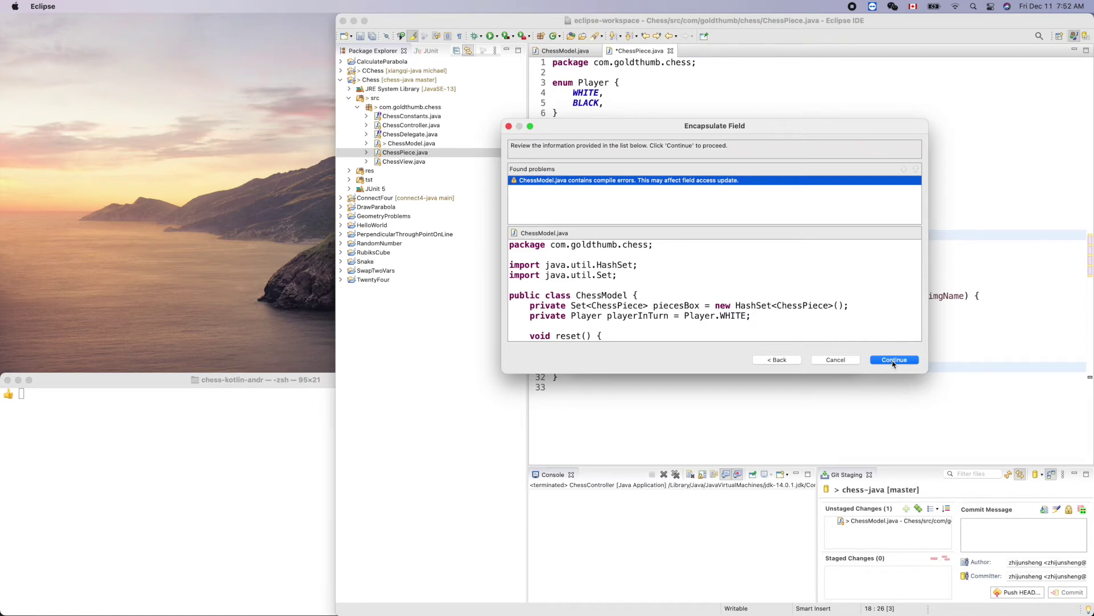
click(894, 360)
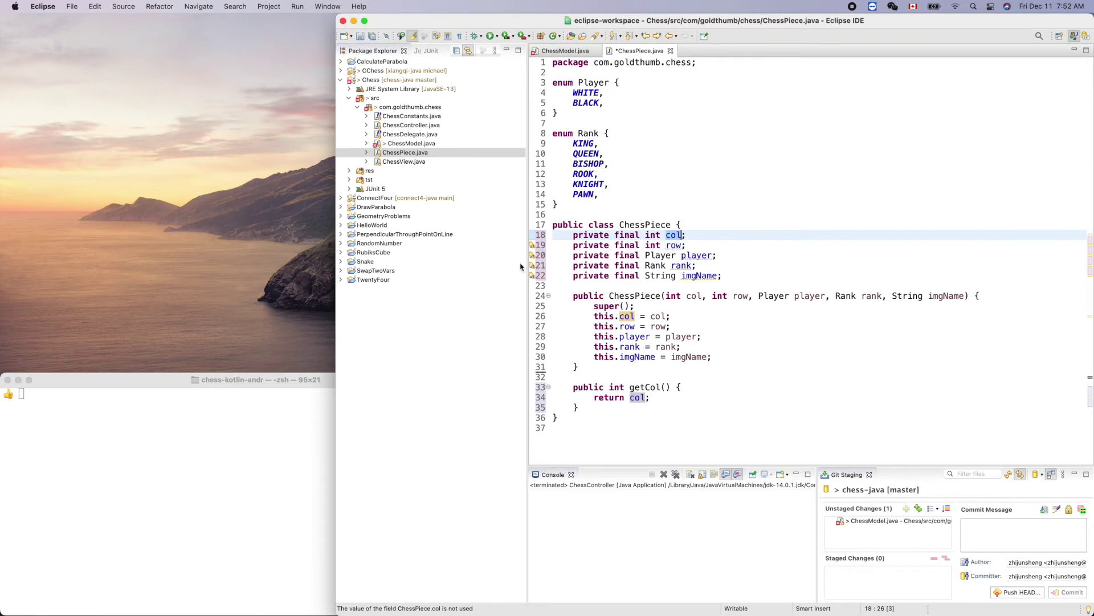
click(533, 248)
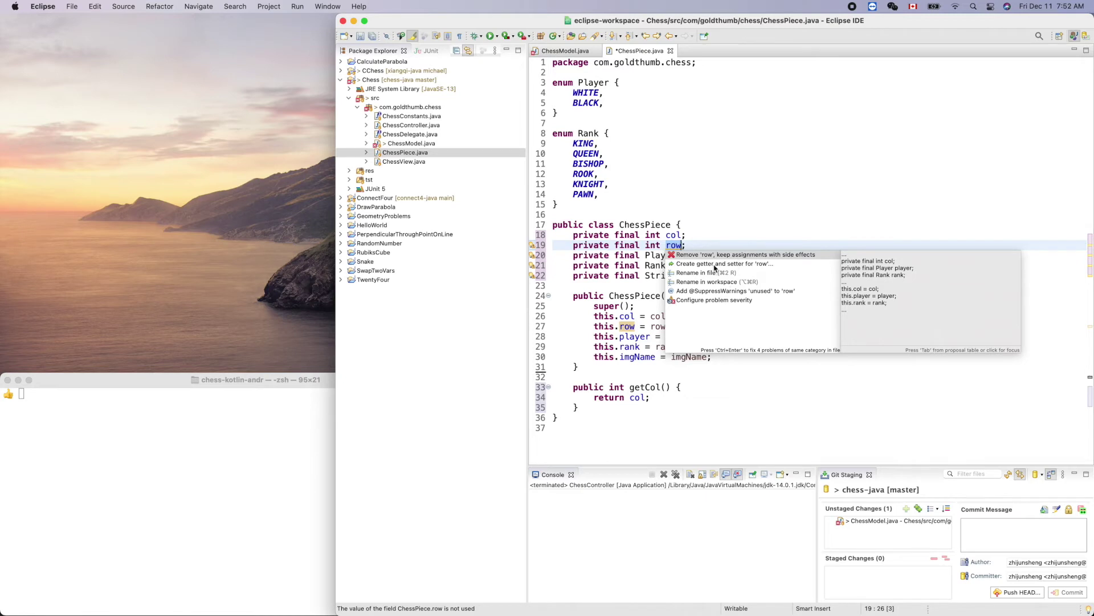
click(715, 263)
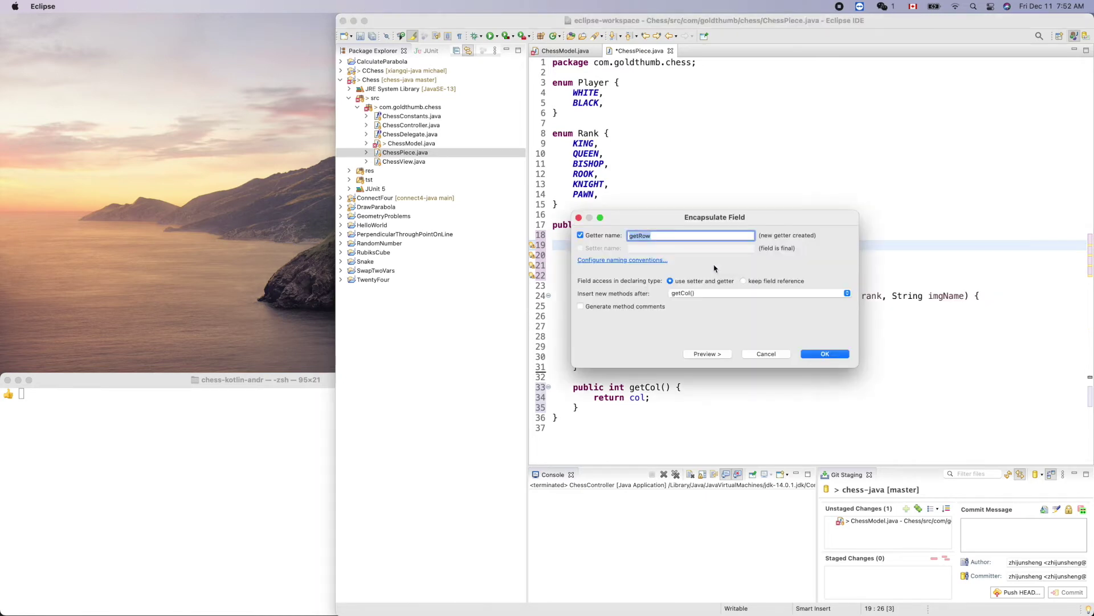
click(828, 356)
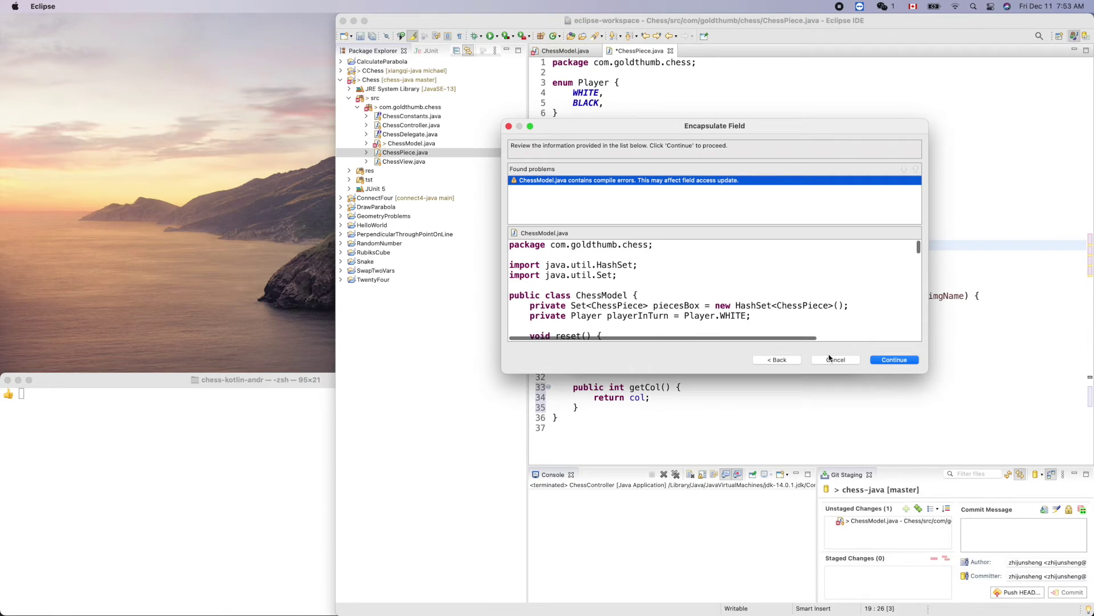
click(881, 359)
scroll(875, 372, down, 1)
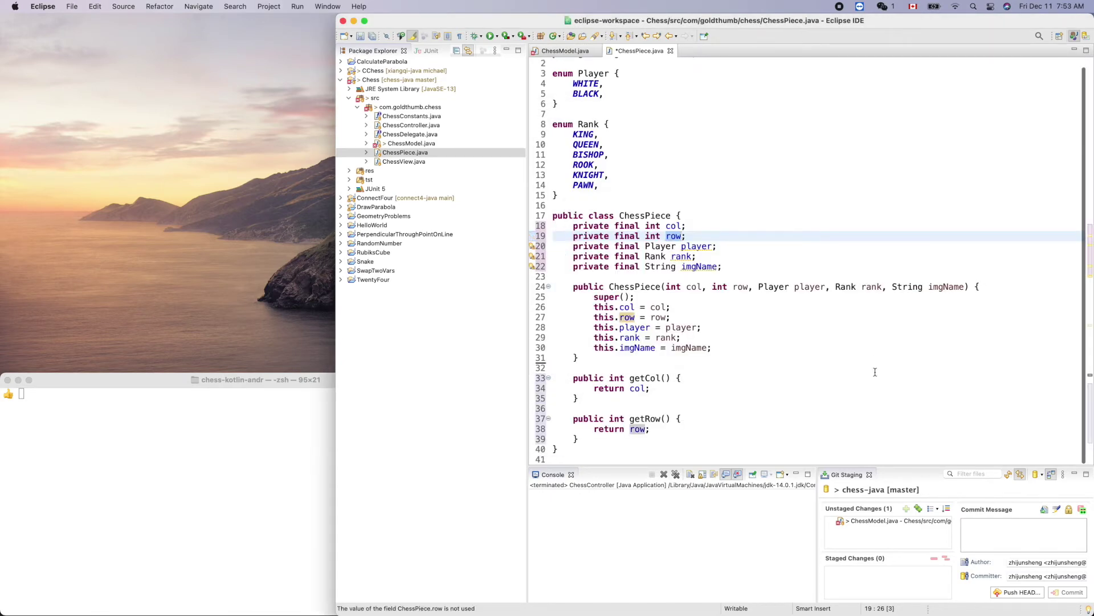
click(538, 246)
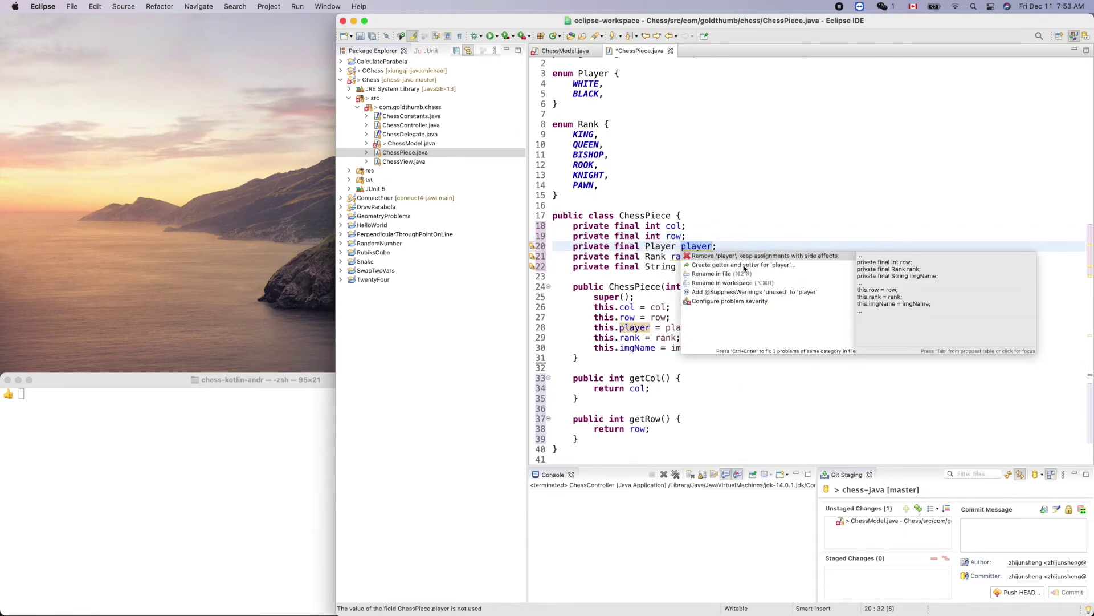
click(744, 265)
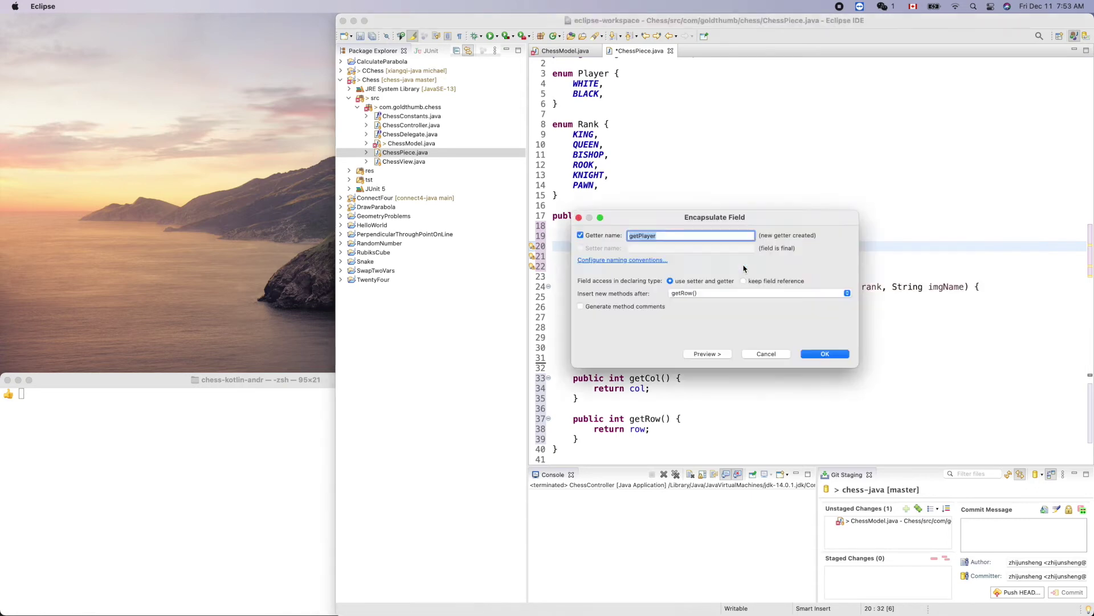
click(821, 354)
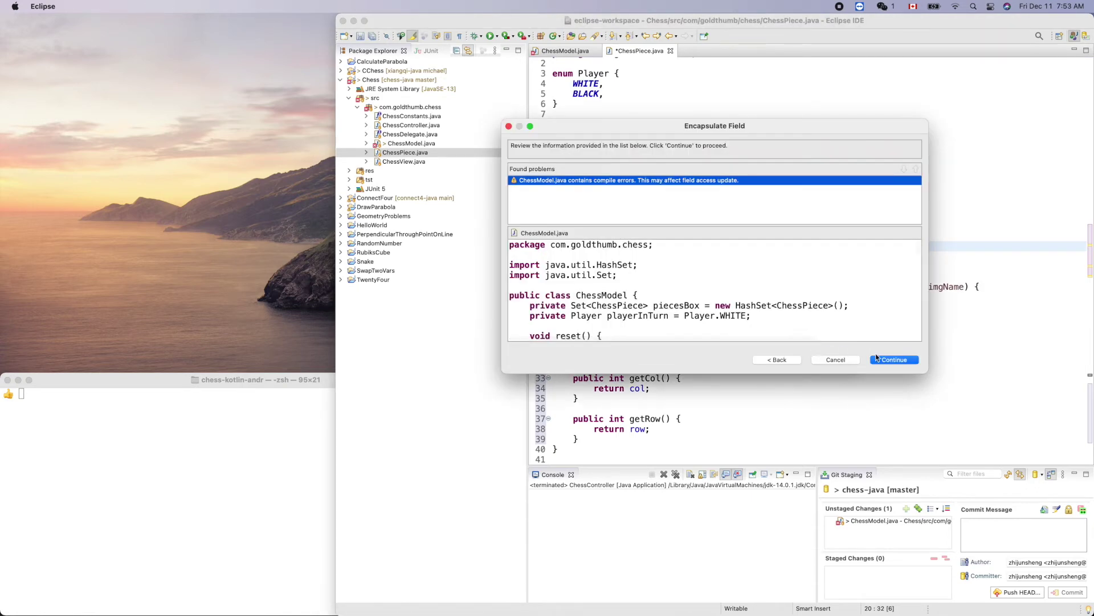
click(890, 360)
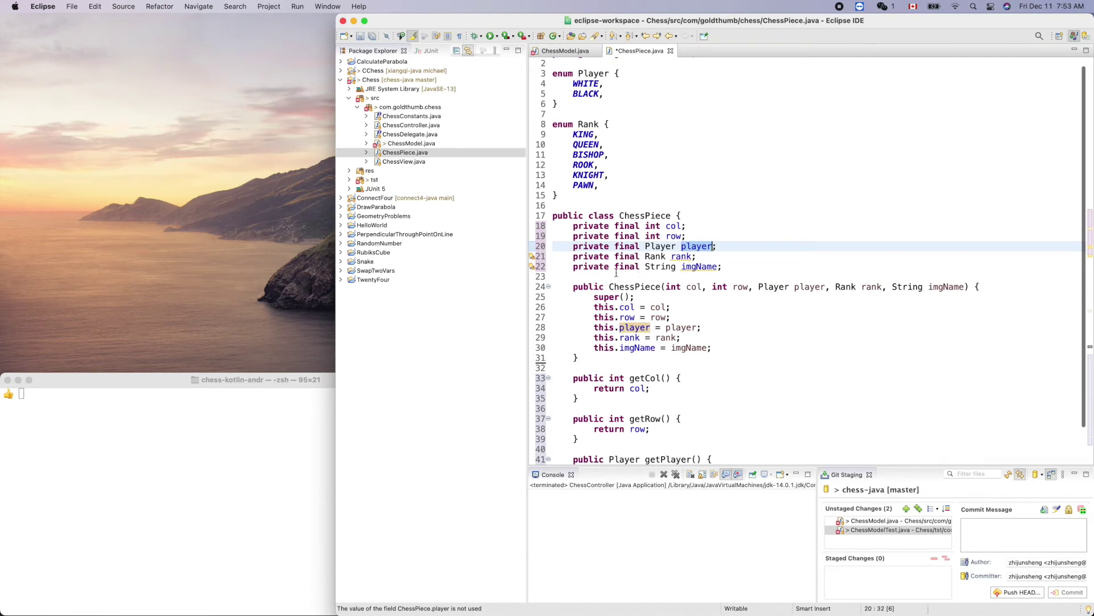
- Generate the getRank and getImgName getters for the rank and imgName fields
click(536, 257)
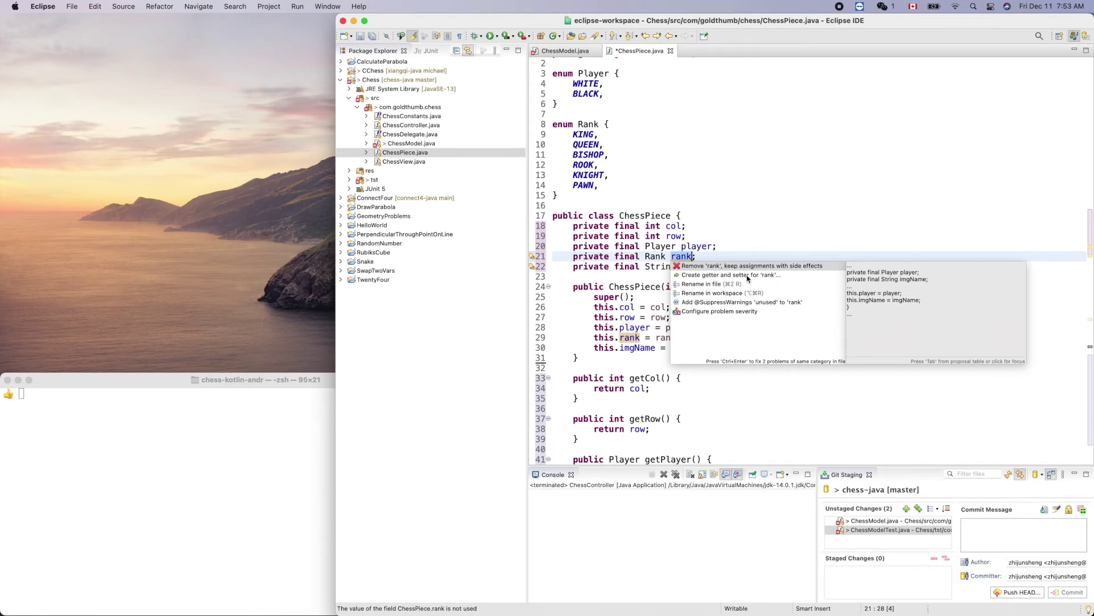
click(748, 276)
click(847, 354)
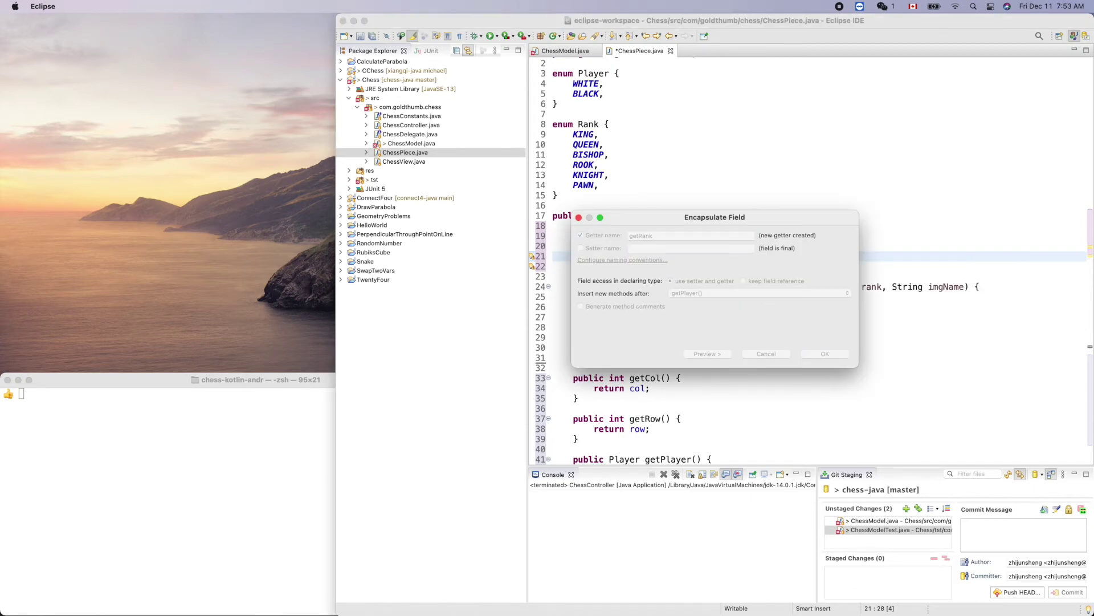
click(835, 359)
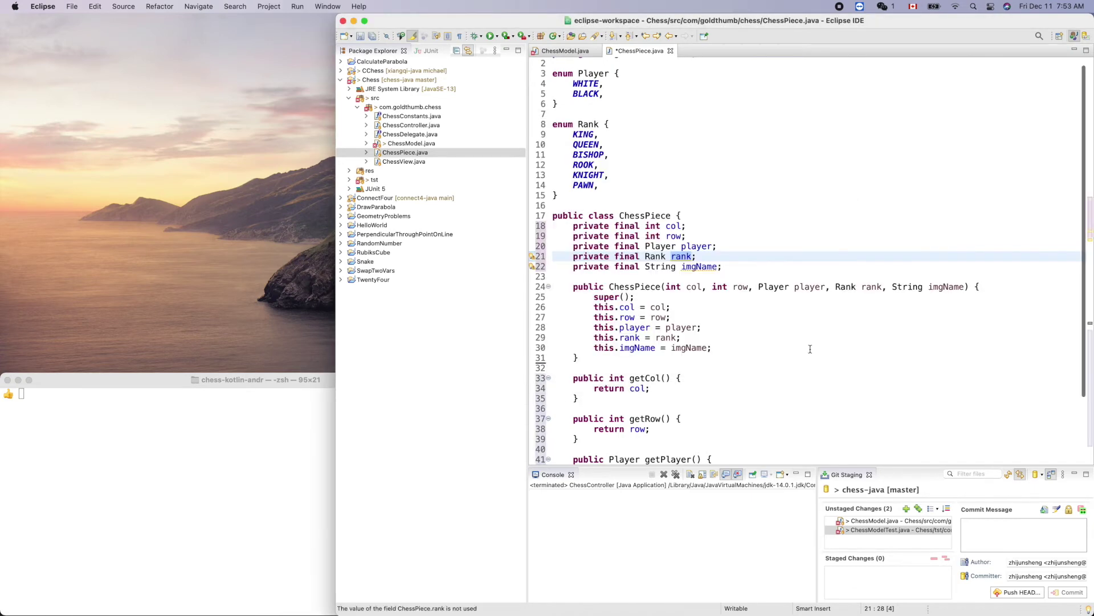
click(530, 268)
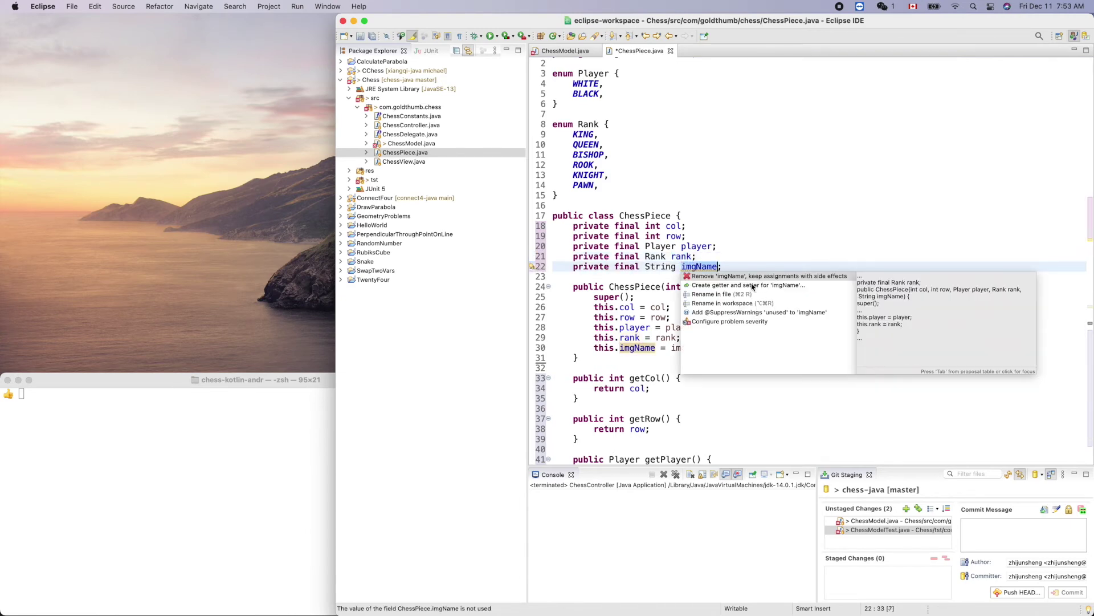
click(752, 286)
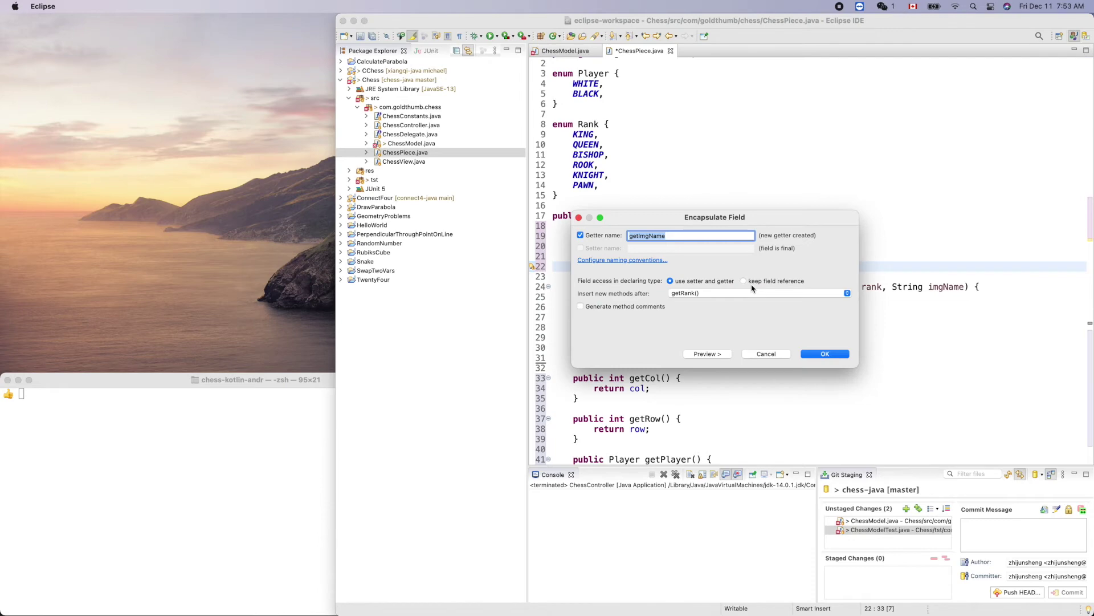
click(825, 353)
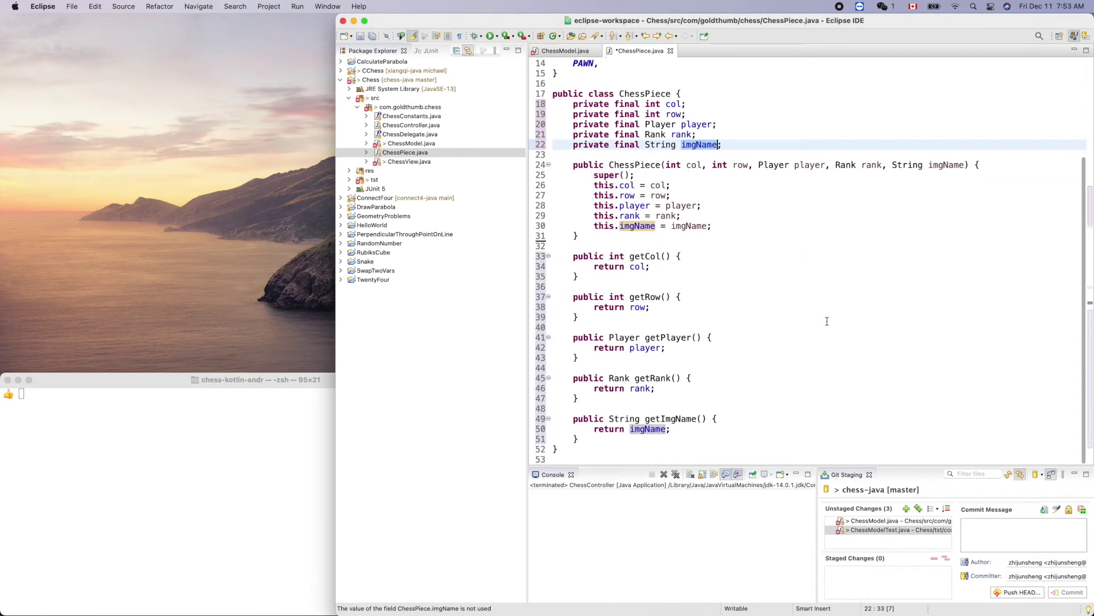
scroll(827, 320, up, 2)
scroll(827, 321, up, 3)
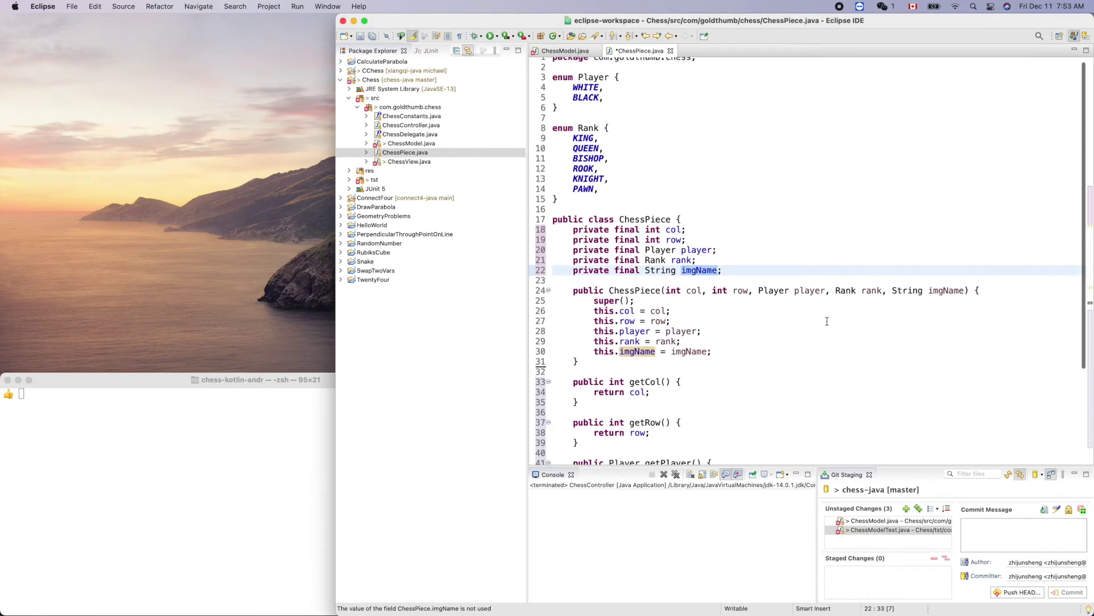
scroll(767, 309, down, 4)
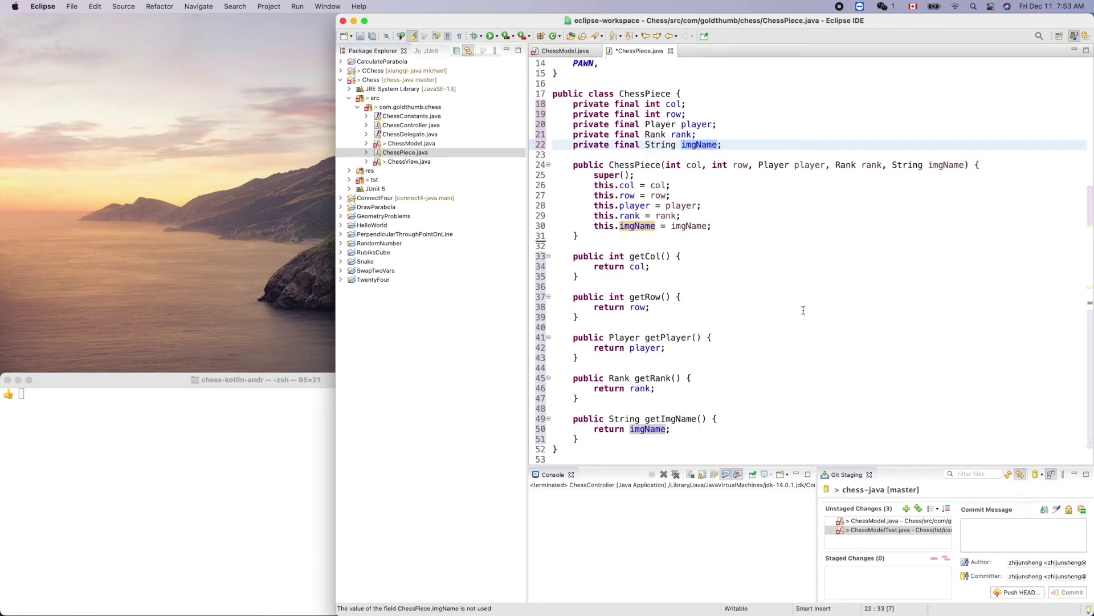
scroll(803, 310, up, 4)
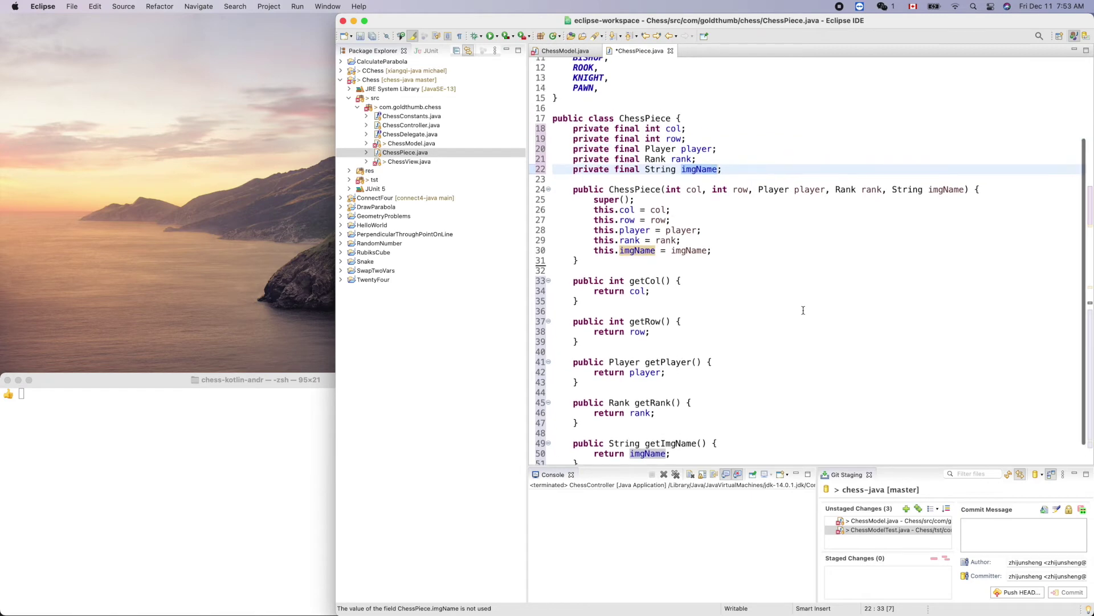
- Save ChessPiece.java and switch to the ChessModel.java editor
key(ctrl+s)
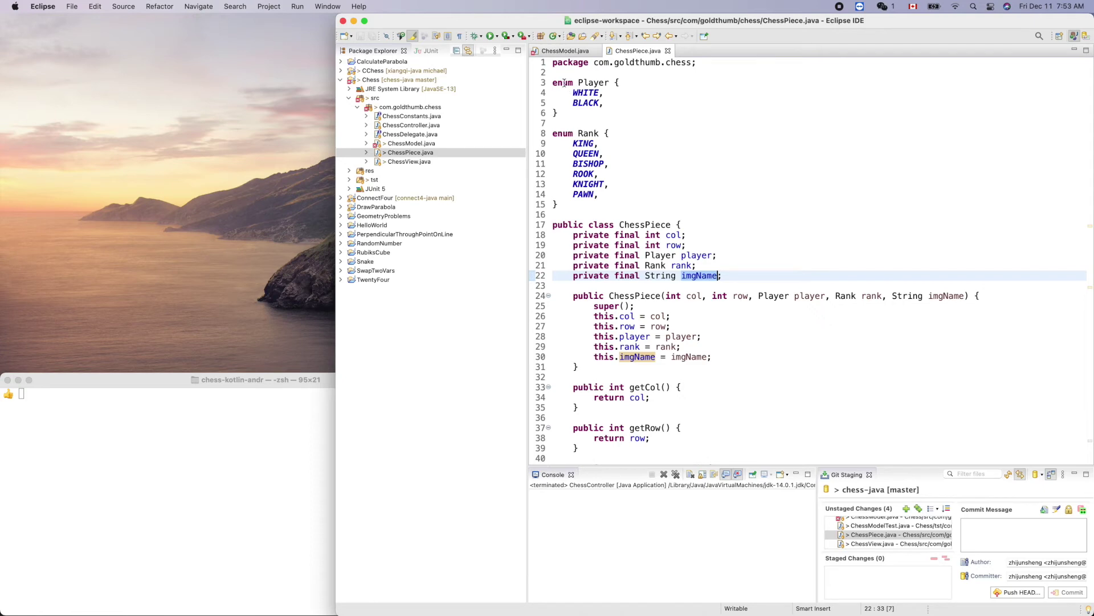
click(564, 51)
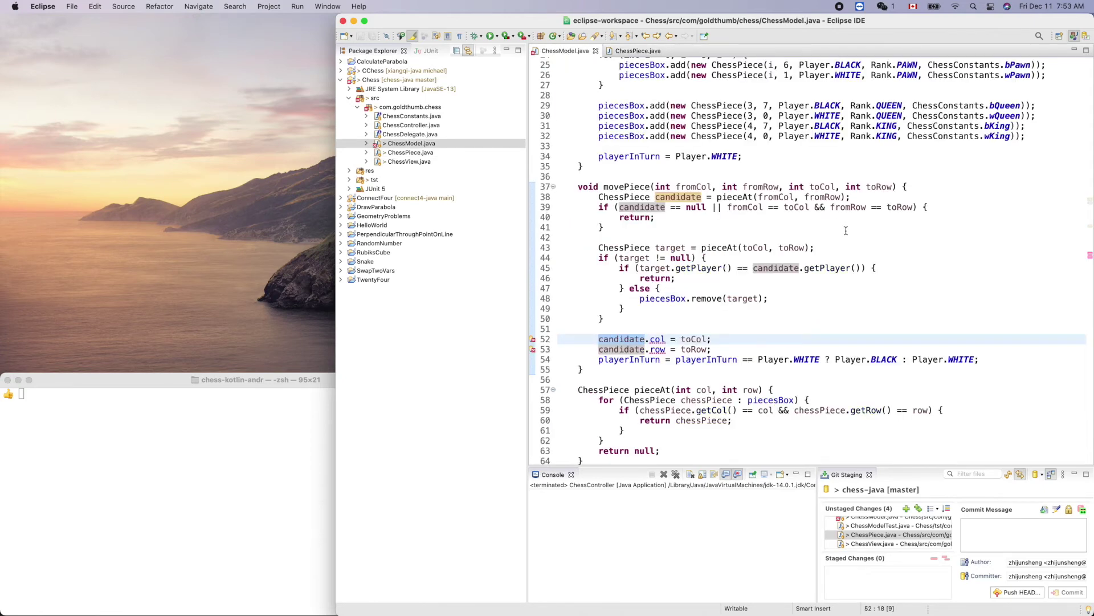
scroll(845, 230, up, 2)
scroll(846, 229, up, 6)
scroll(846, 230, down, 15)
scroll(845, 230, up, 6)
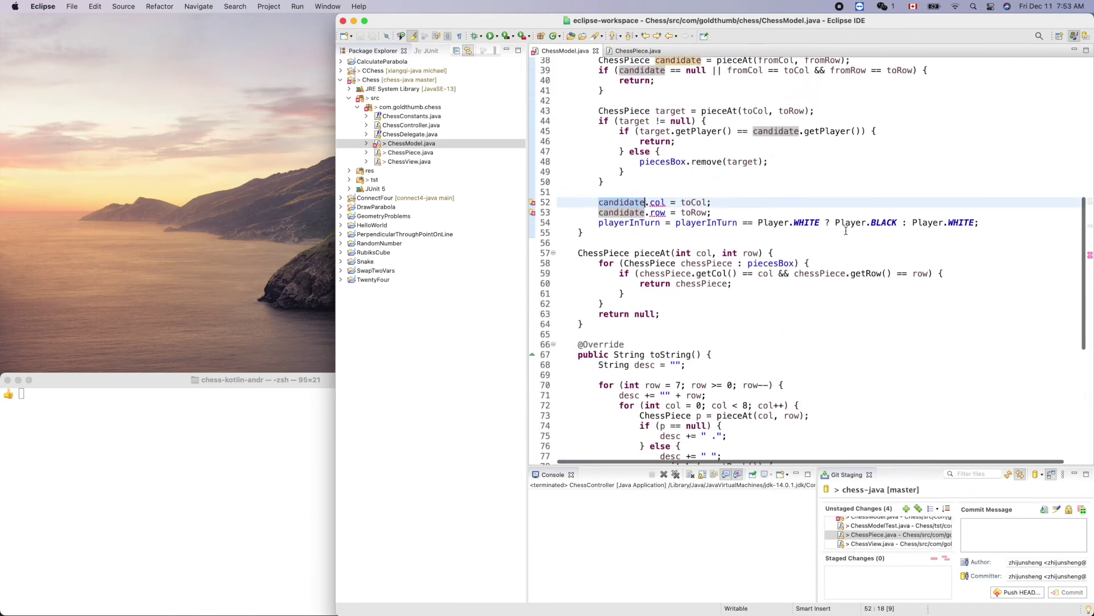
scroll(845, 229, up, 3)
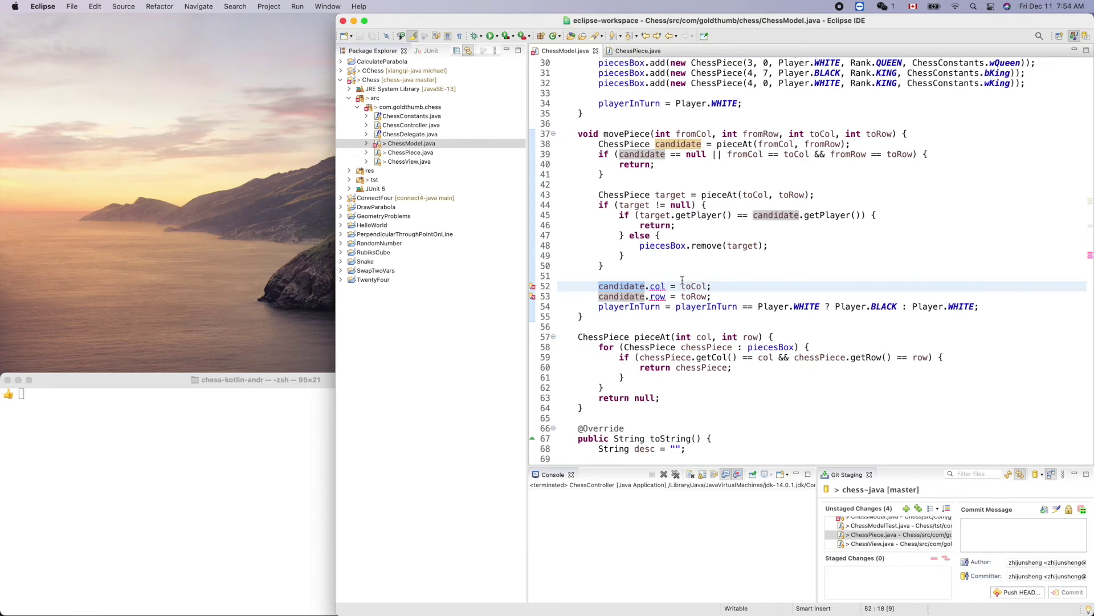
- Add a blank line after line 51 and rename the candidate variable to movingPiece
click(662, 278)
key(Return)
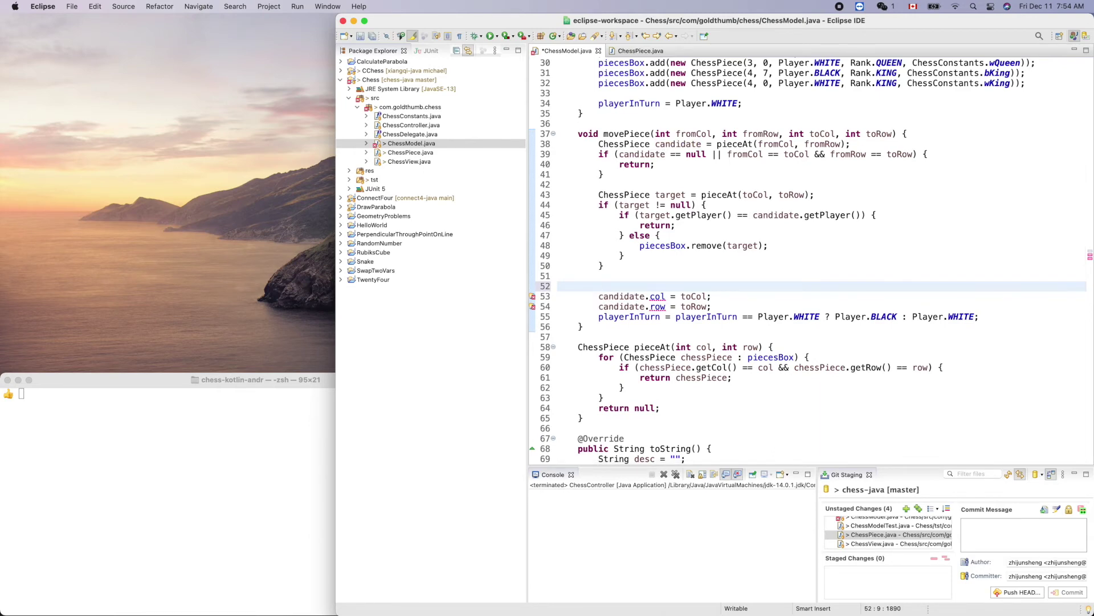
click(689, 146)
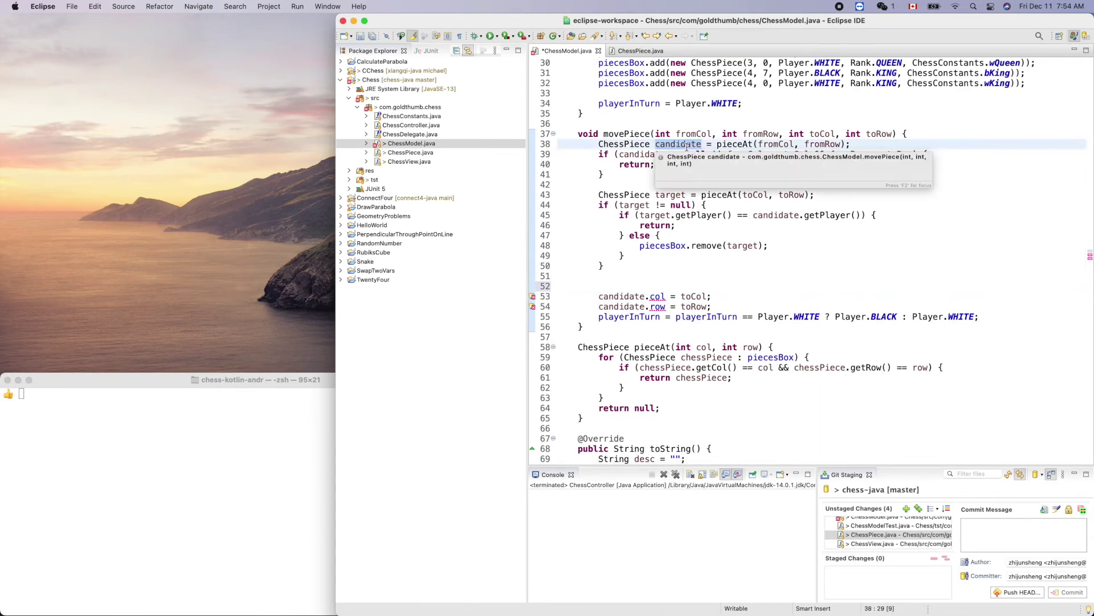
right_click(690, 145)
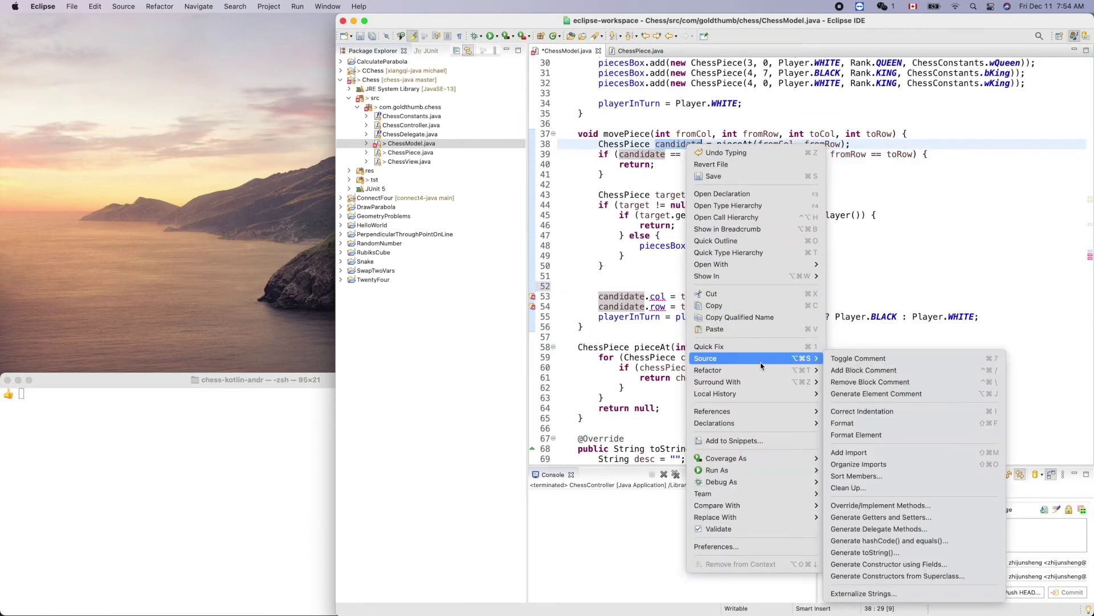
mouse_move(708, 370)
click(859, 370)
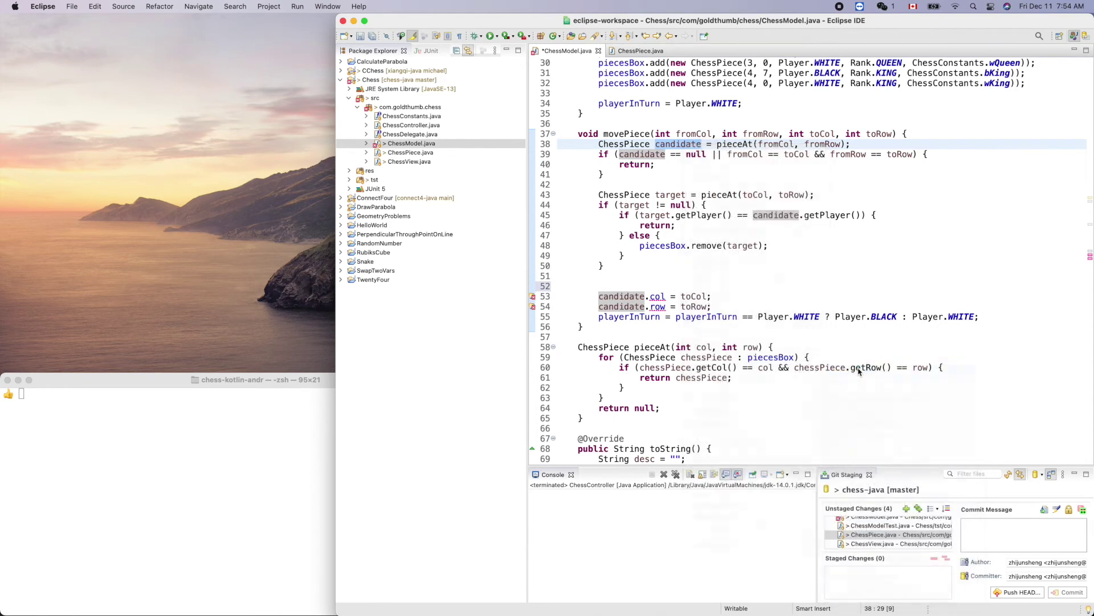
text(mov)
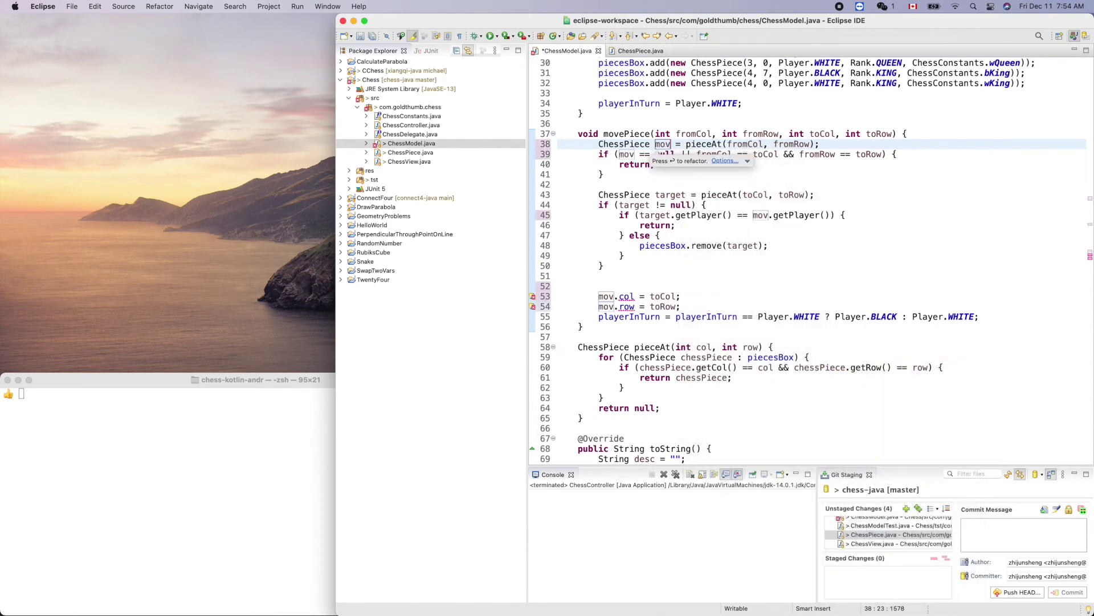
text(ingPiece)
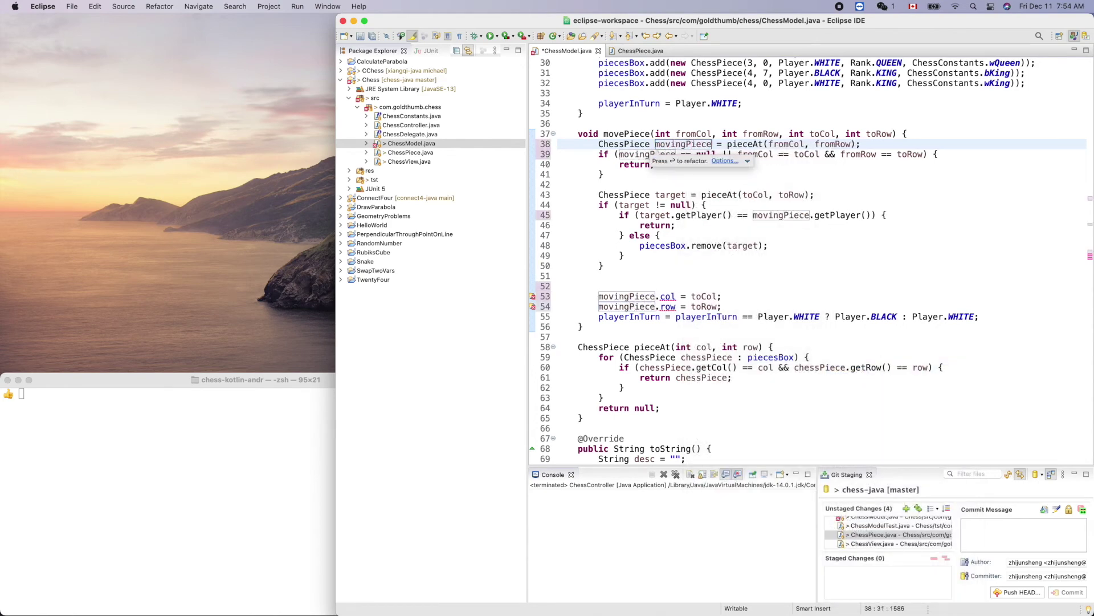
key(Return)
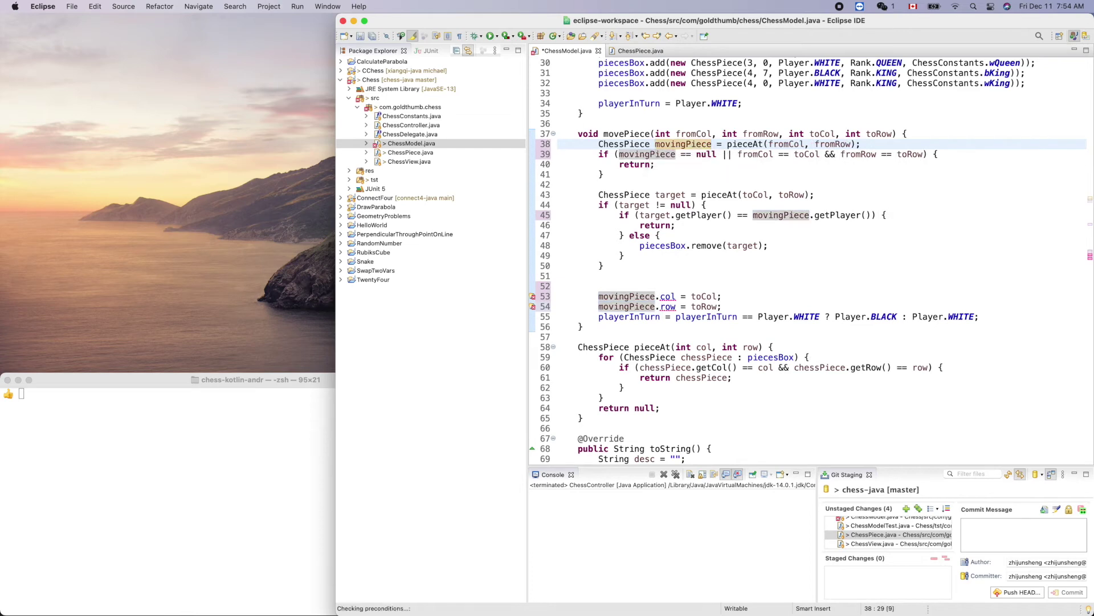
- On line 52, start writing piecesBox.add(new ChessPiece(toCol, ...)) with Content Assist
click(654, 287)
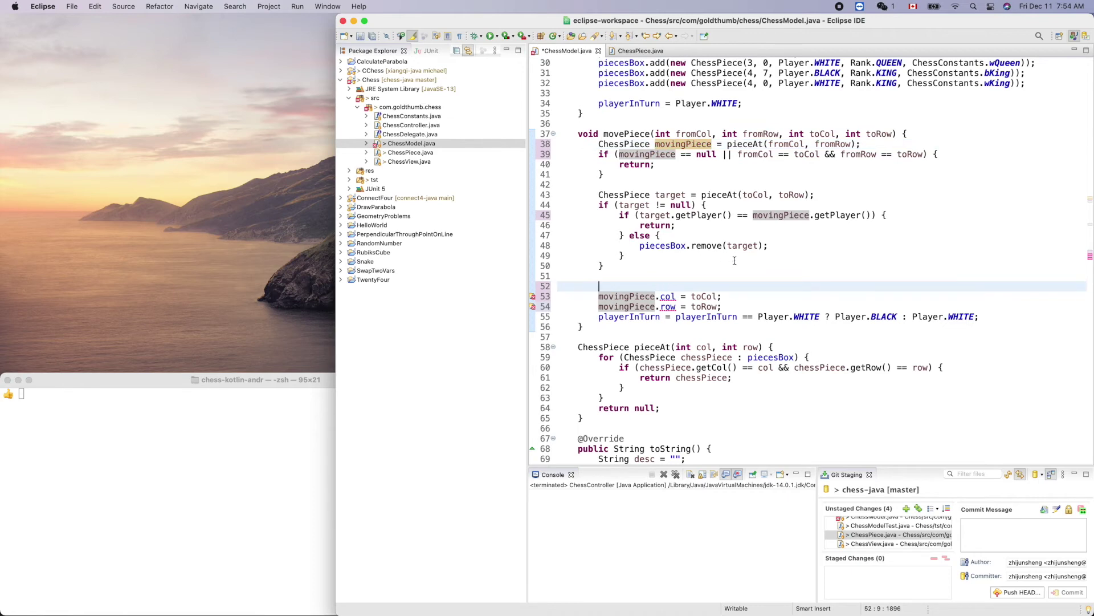
text(pie)
key(BackSpace)
key(ctrl+space)
key(Return)
text(.a)
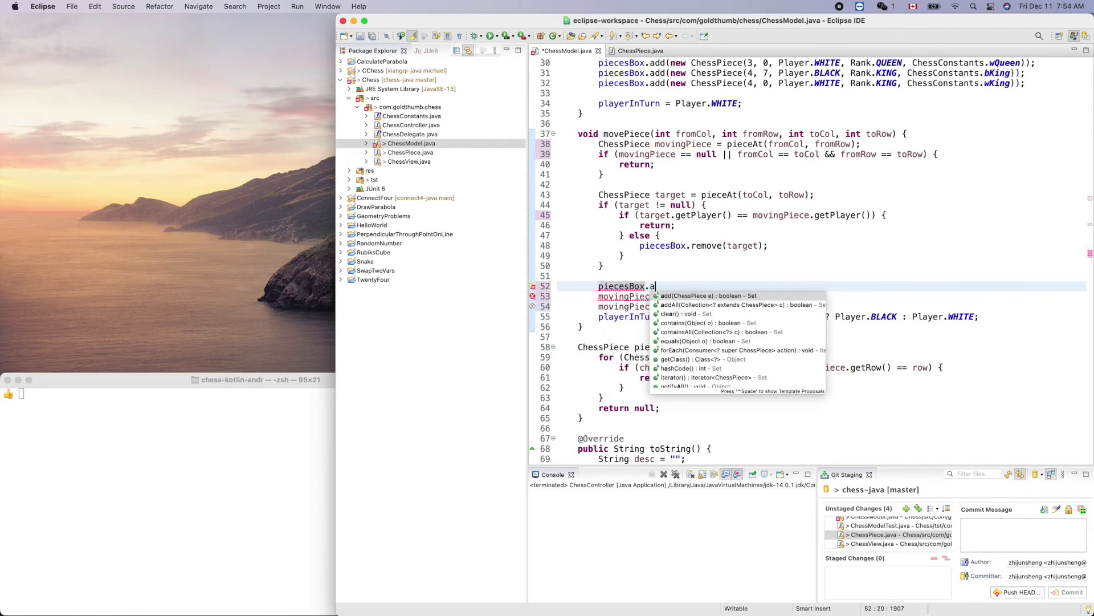
key(Return)
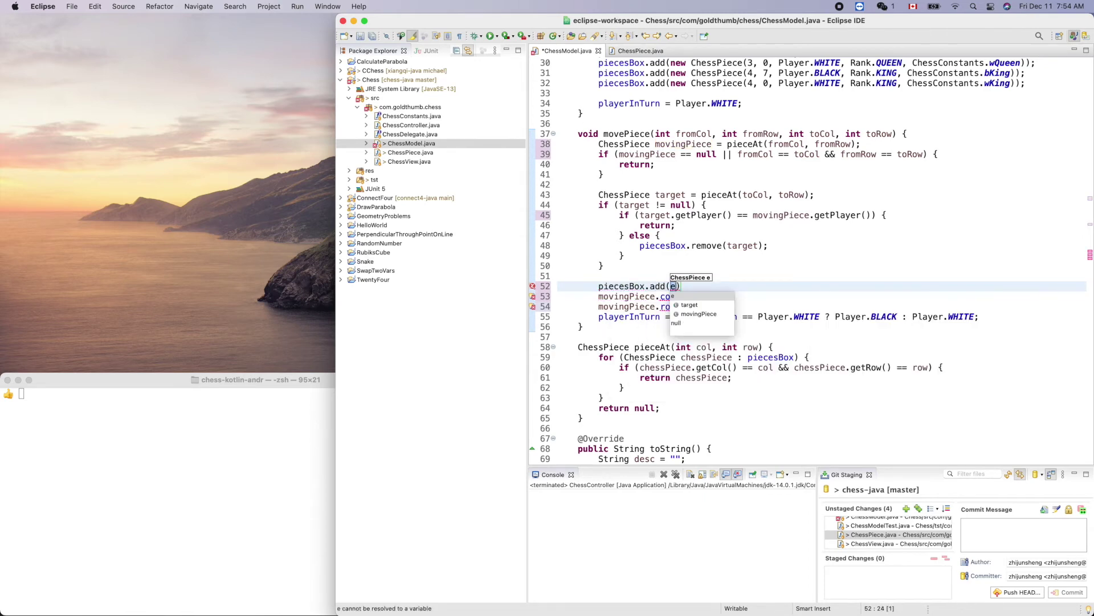
text(new C)
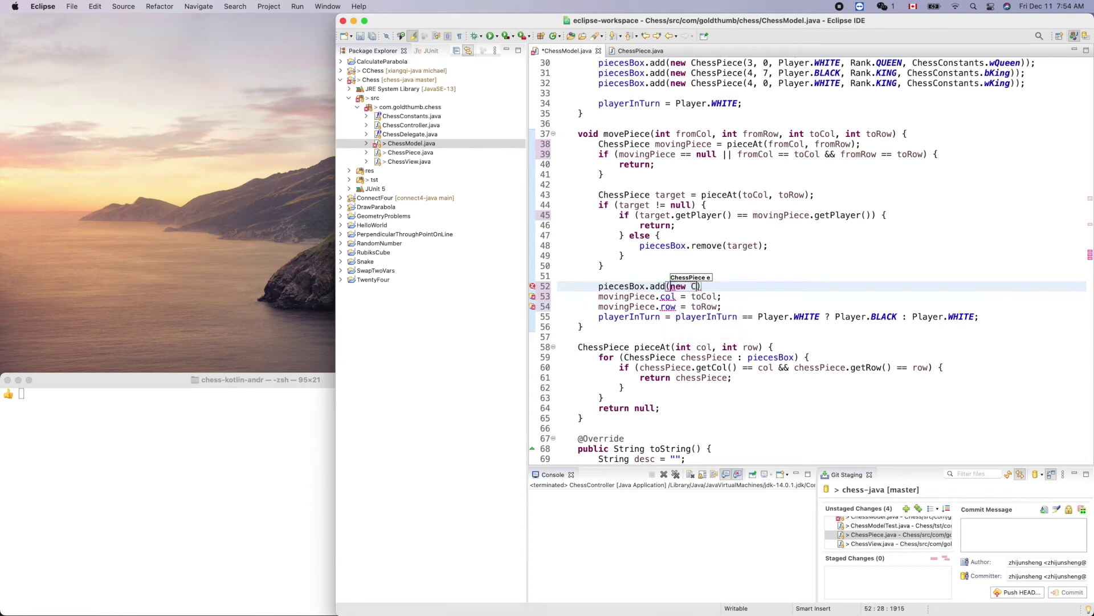
text(he)
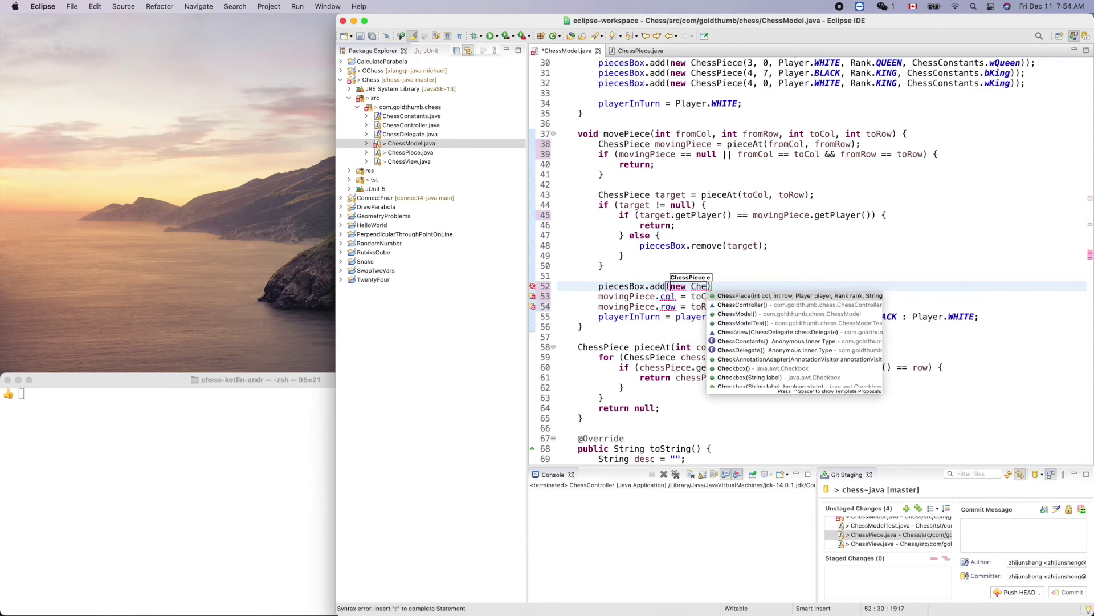
key(Return)
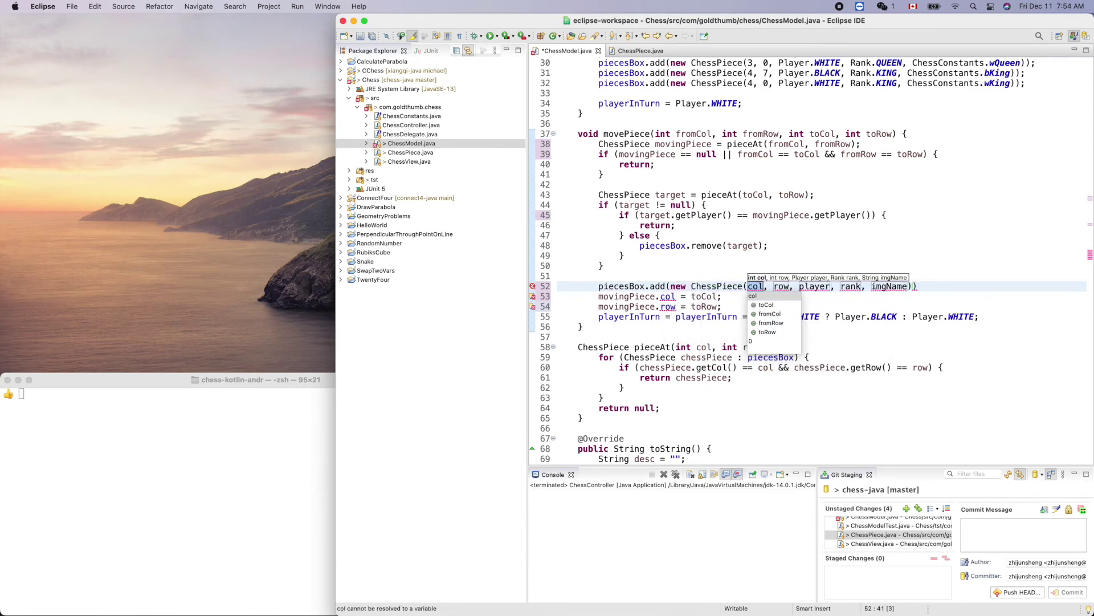
text(to)
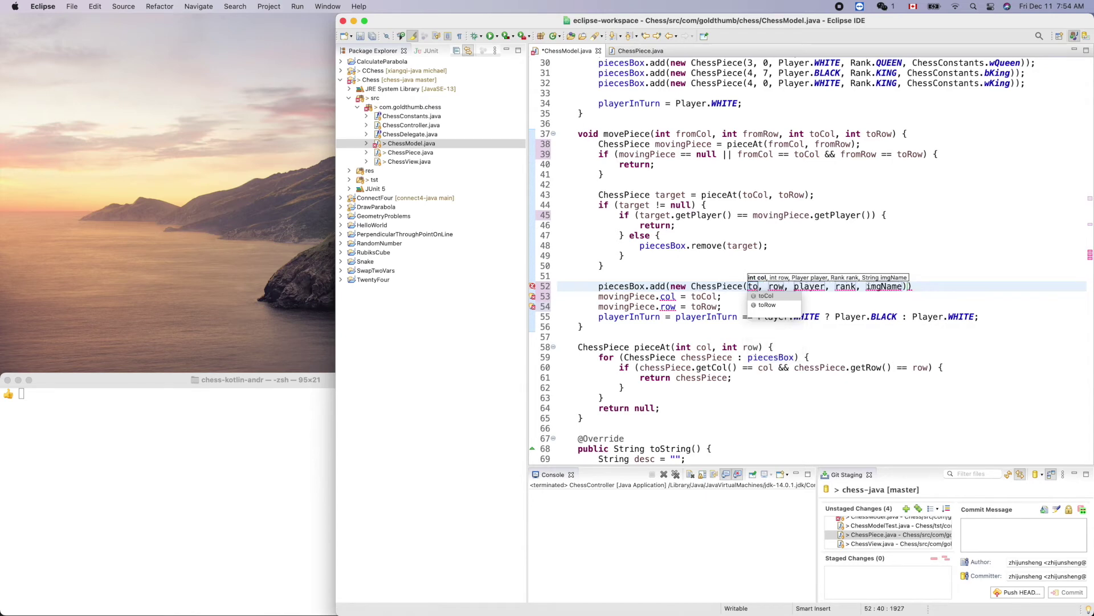
key(Return)
key(Tab)
key(Tab)
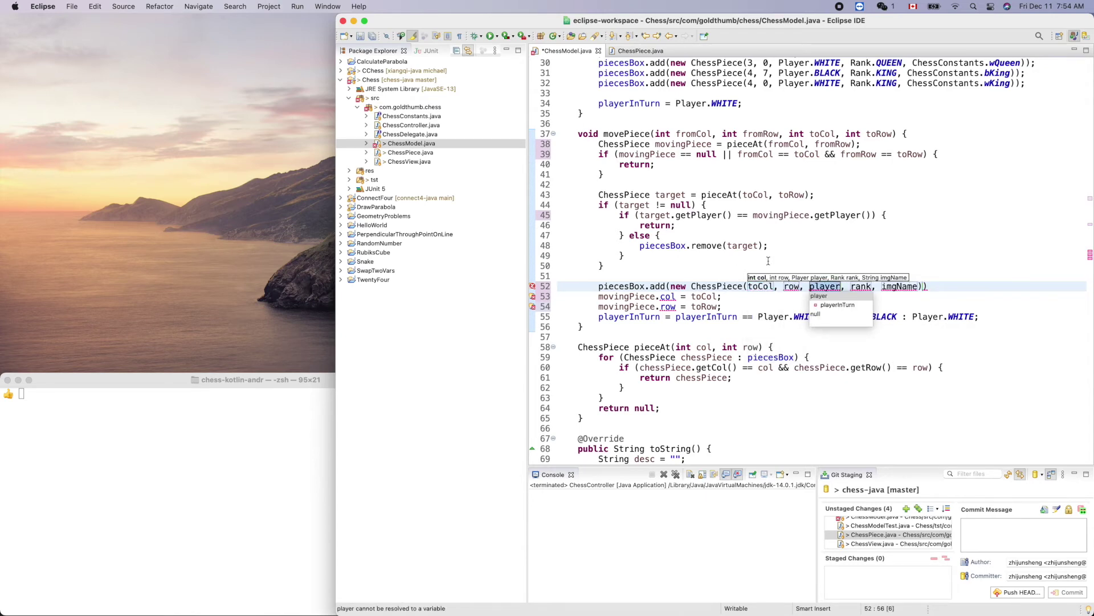
- Fill in the row, movingPiece.getPlayer(), getRank() and getImgName() constructor arguments
key(shift+Tab)
text(toR)
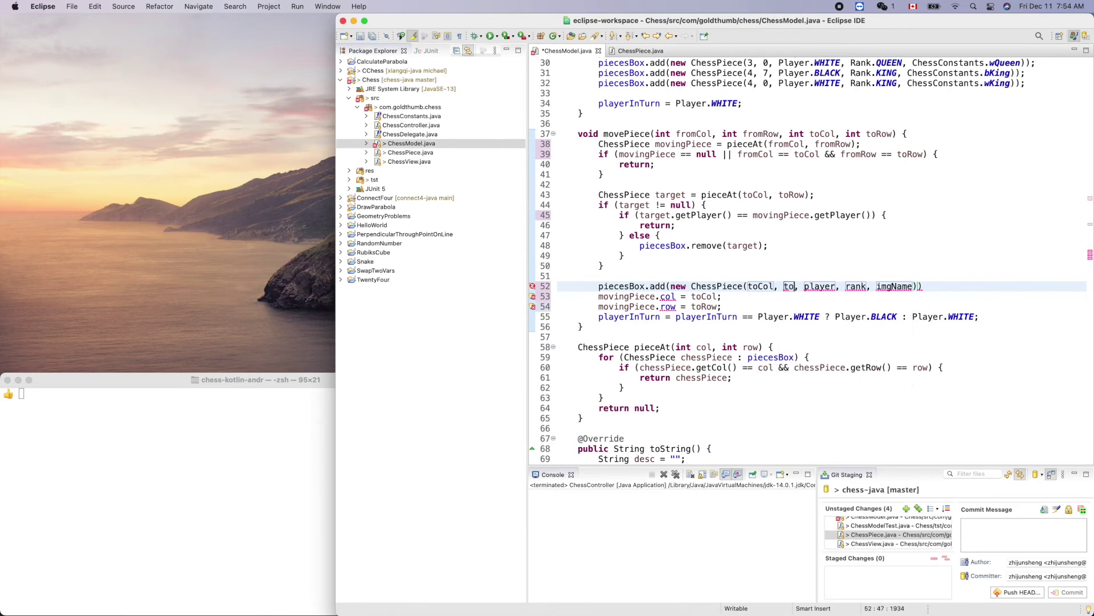
text(ow)
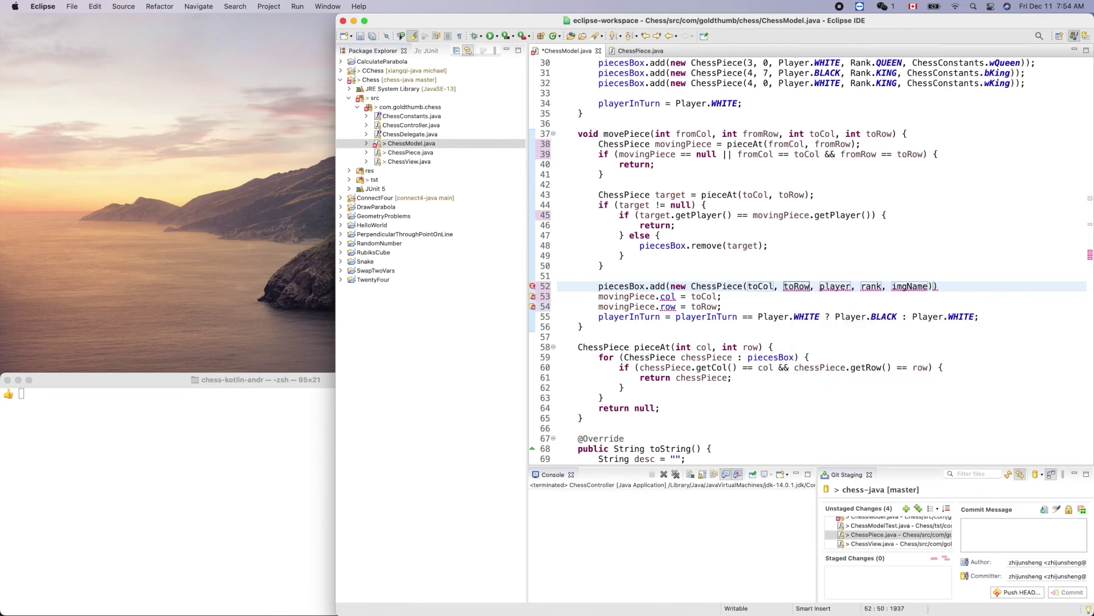
key(Tab)
text(m)
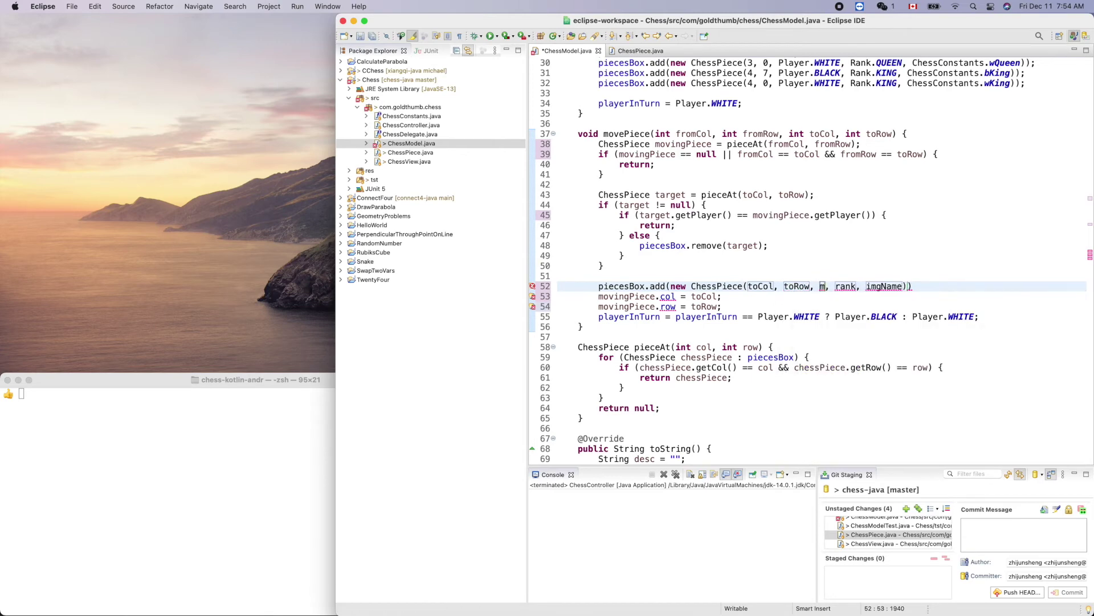
text(vo)
key(BackSpace)
key(BackSpace)
text(ov)
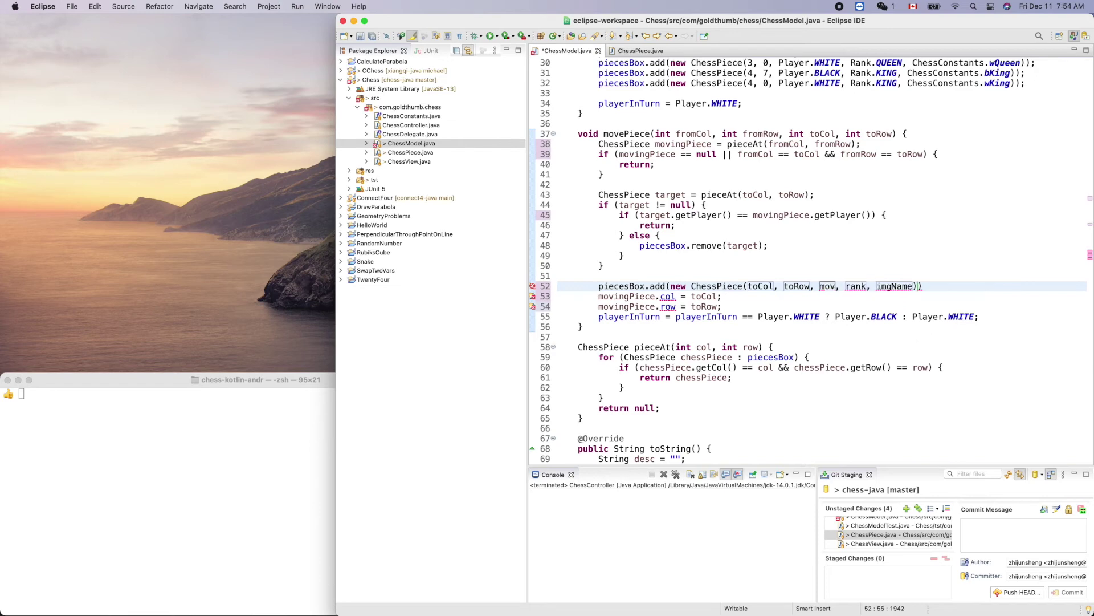
text(ingPiece.)
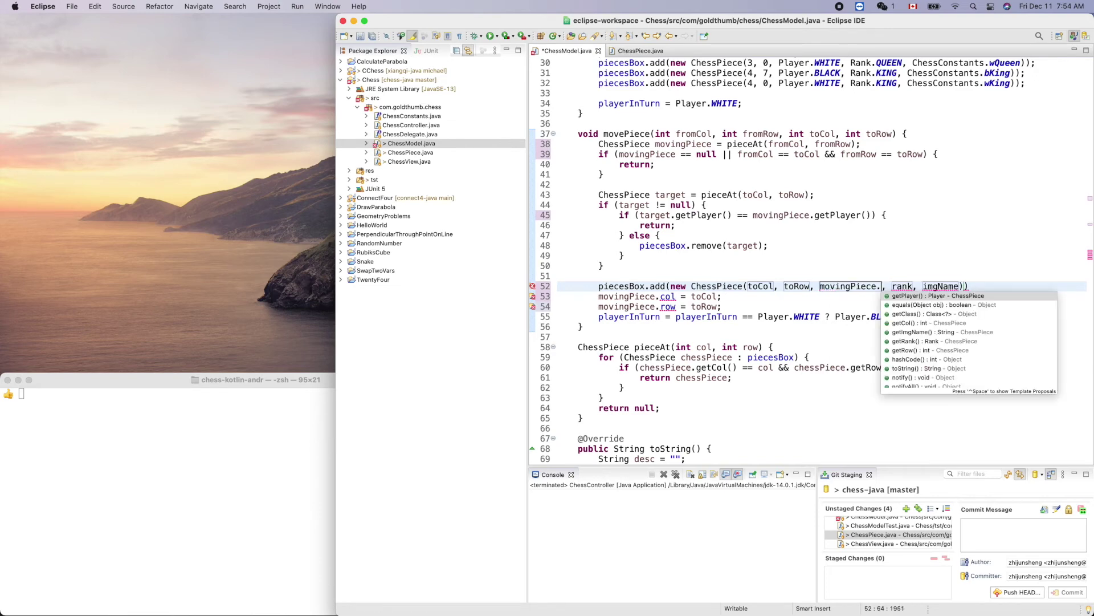
text(g)
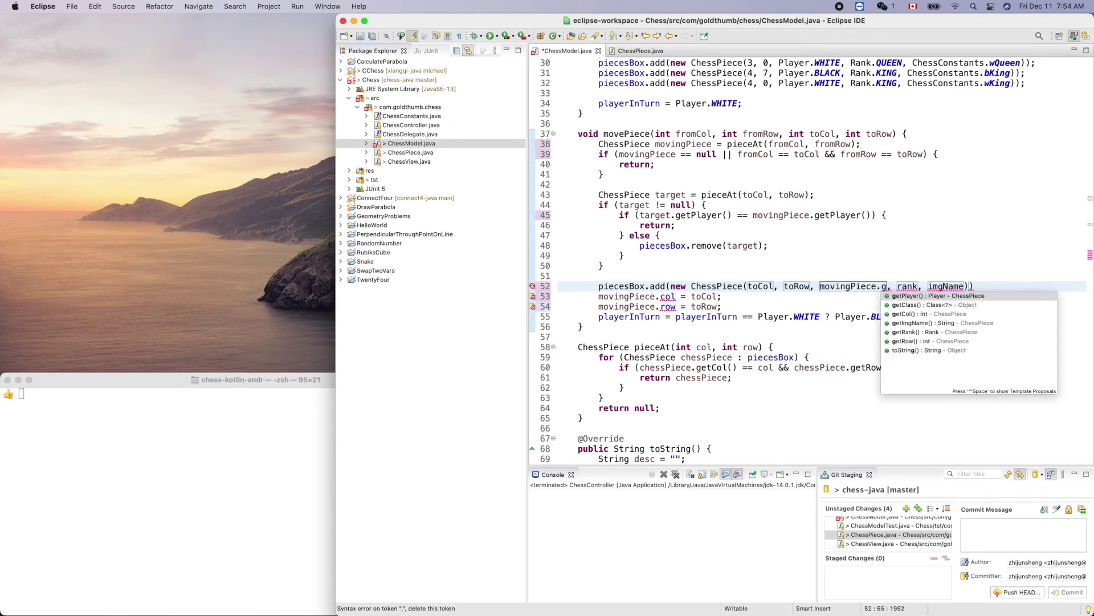
key(Return)
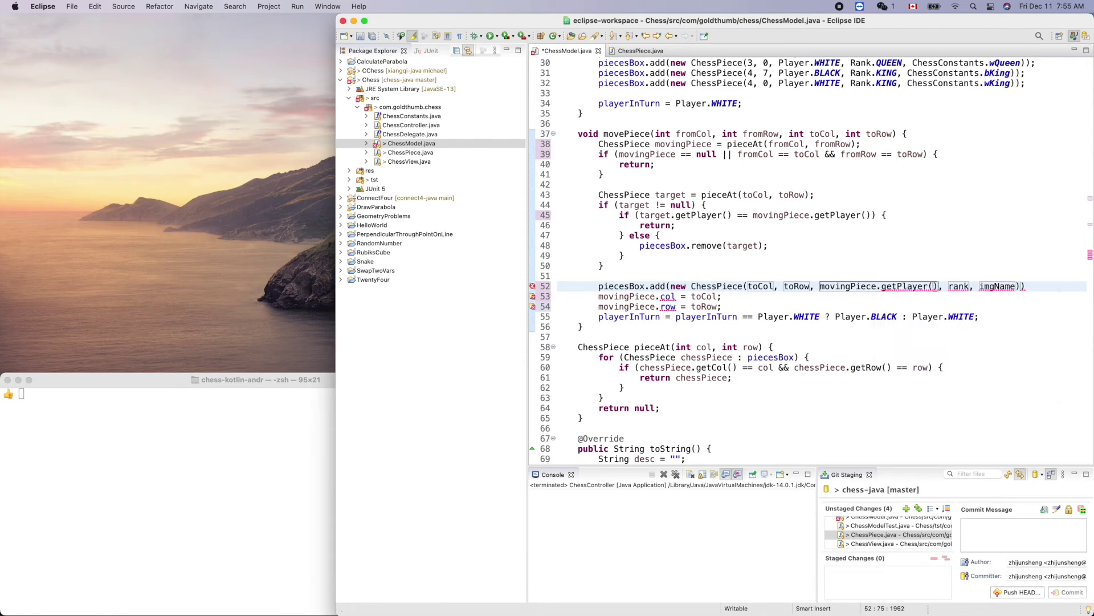
double_click(961, 287)
text(mov)
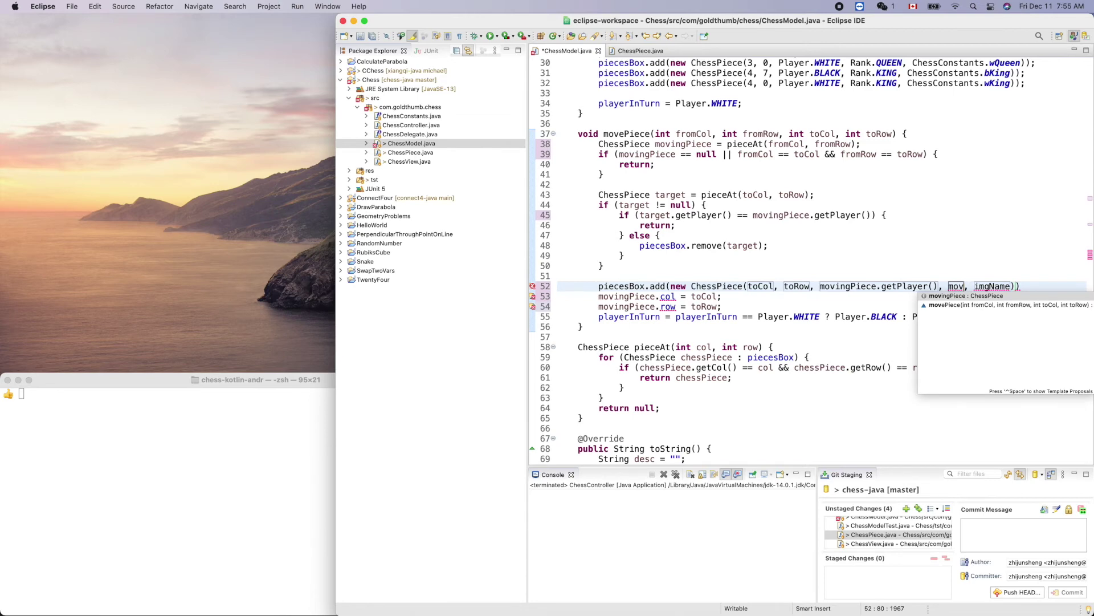
key(Return)
text(.get)
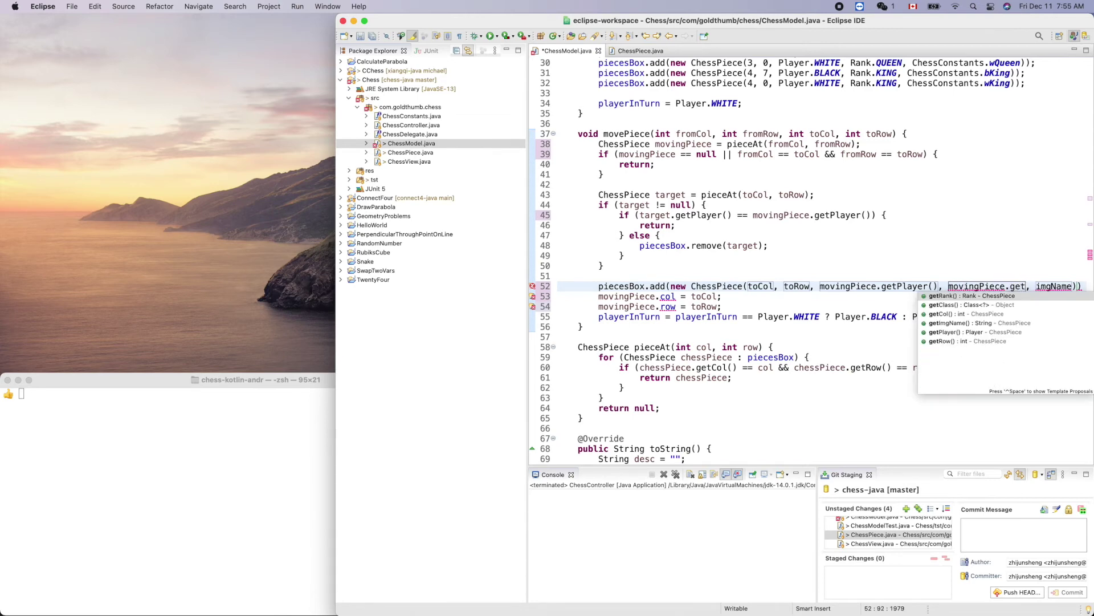
key(Return)
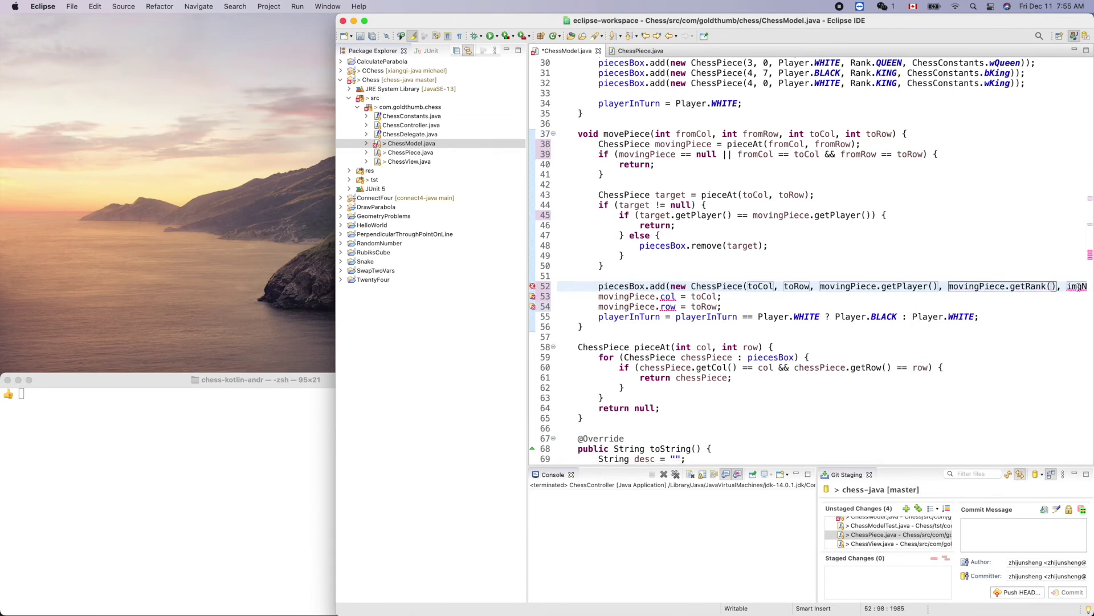
key(Tab)
text(mov)
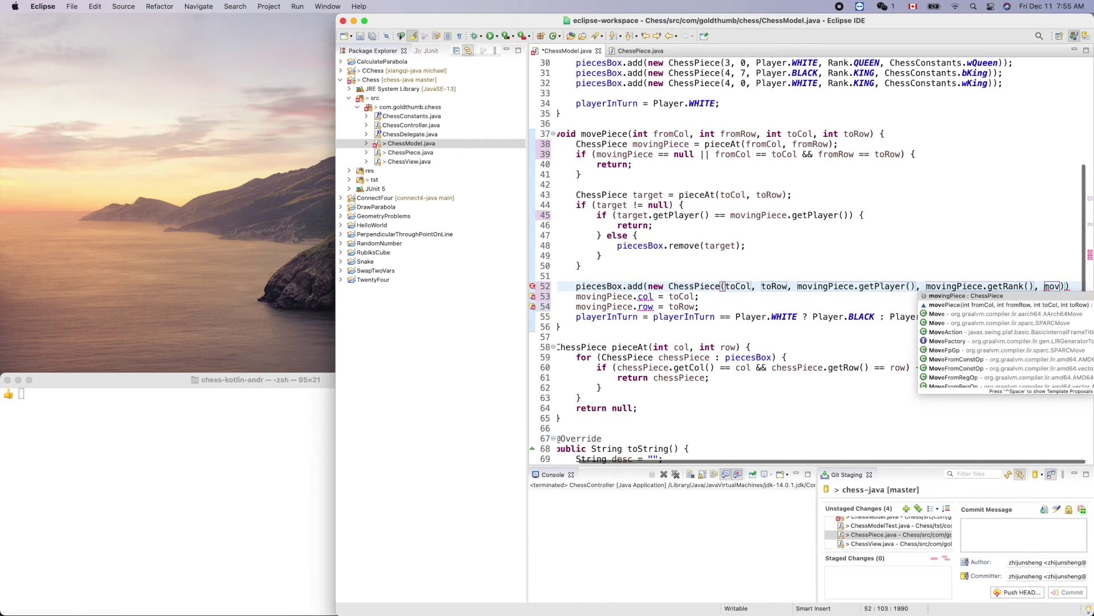
key(Return)
text(.get)
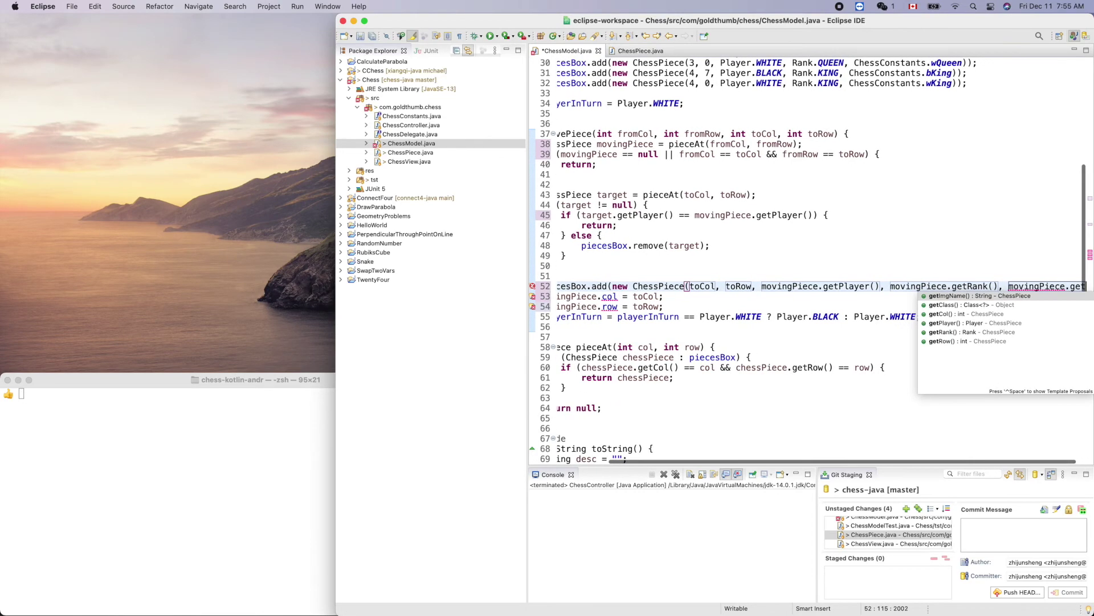
key(Return)
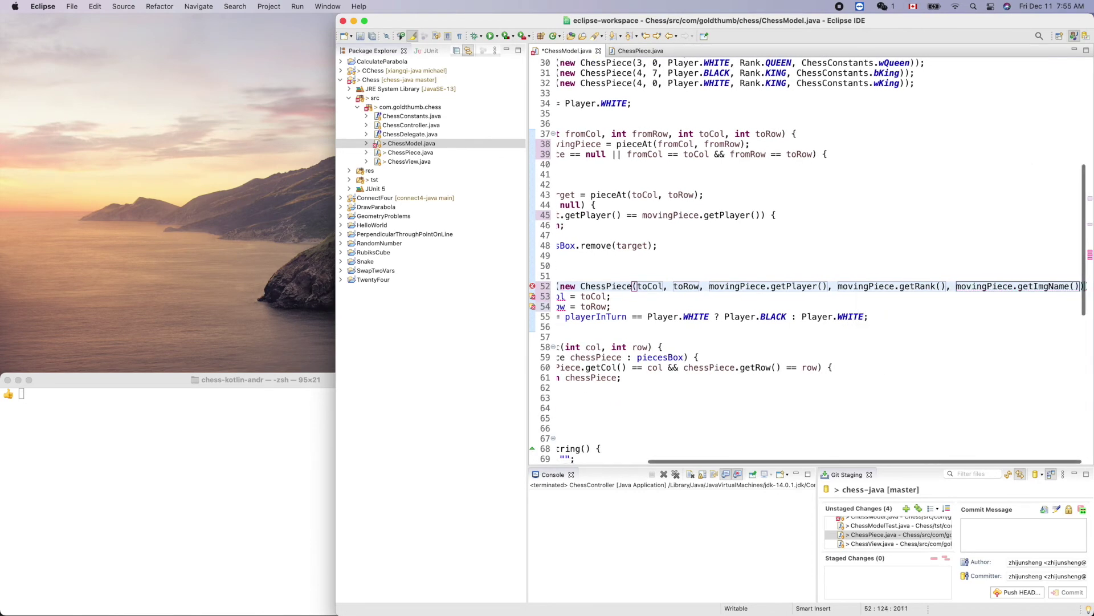
scroll(734, 302, left, 5)
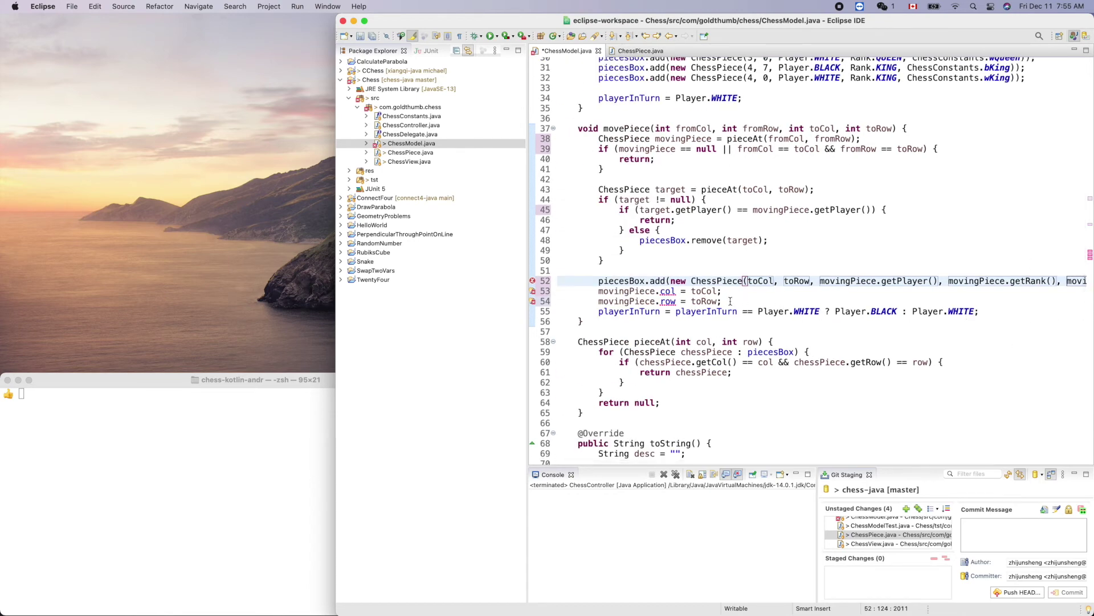
- Delete the col and row reassignment lines and save ChessModel.java
drag(734, 302, 557, 292)
key(BackSpace)
key(BackSpace)
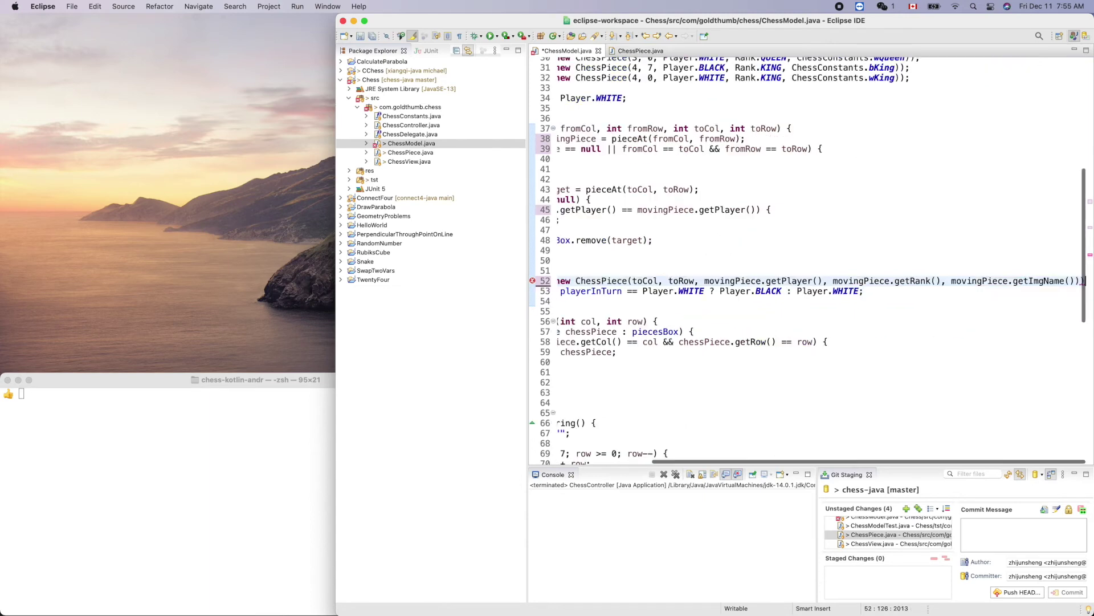
scroll(759, 271, left, 5)
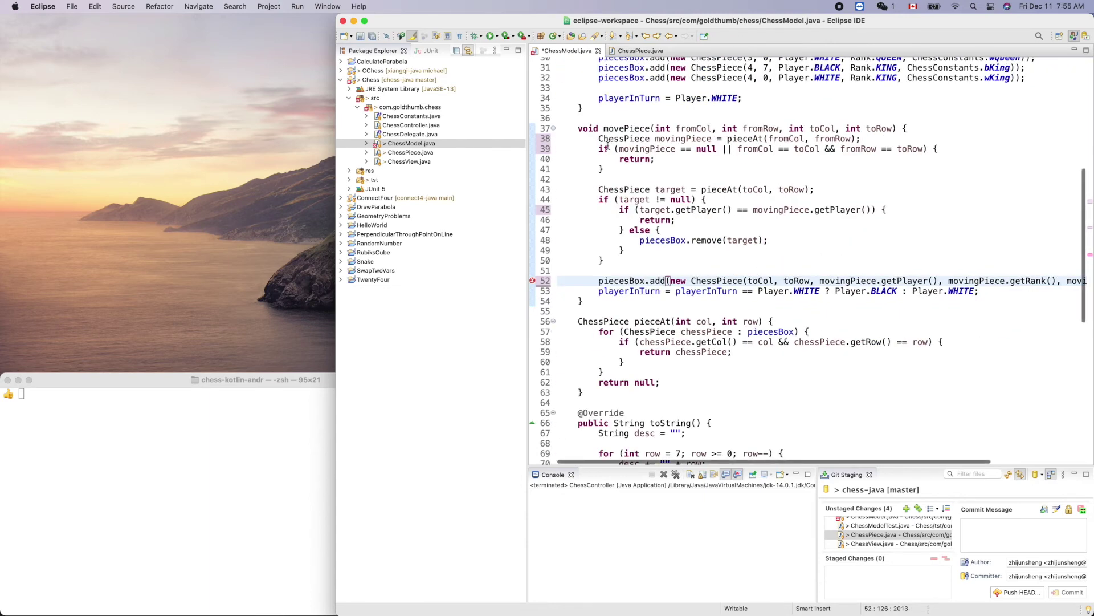
key(super+s)
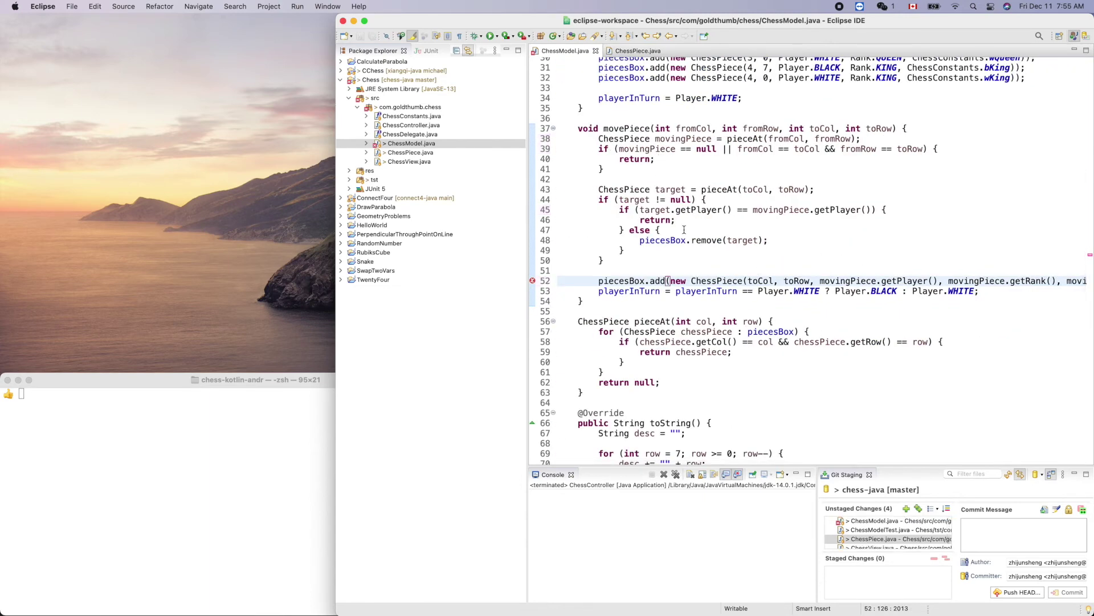
scroll(759, 266, right, 3)
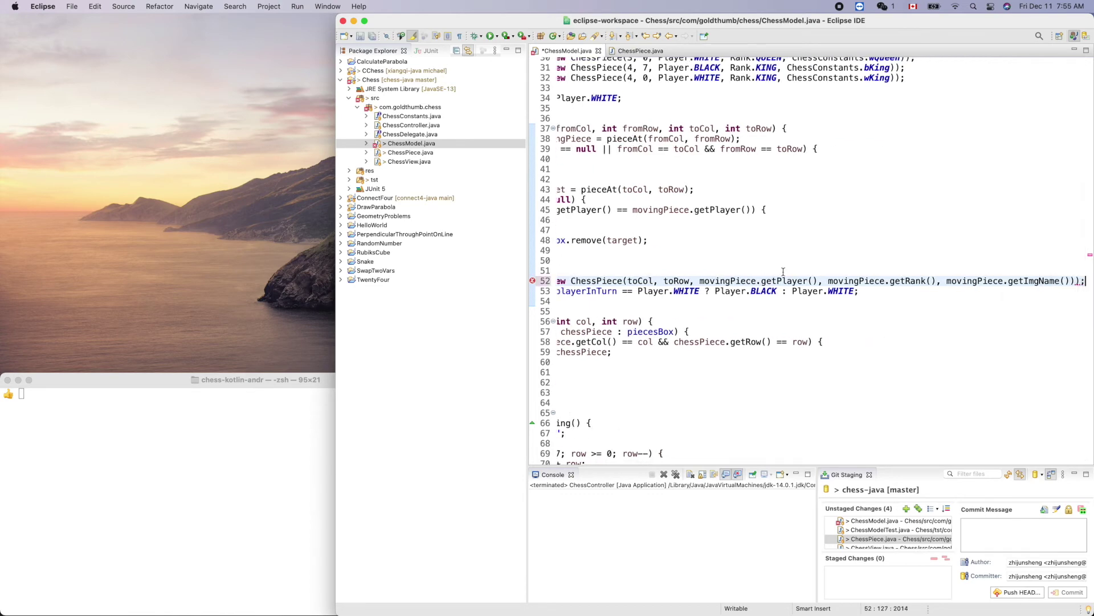
text(;)
scroll(791, 330, left, 3)
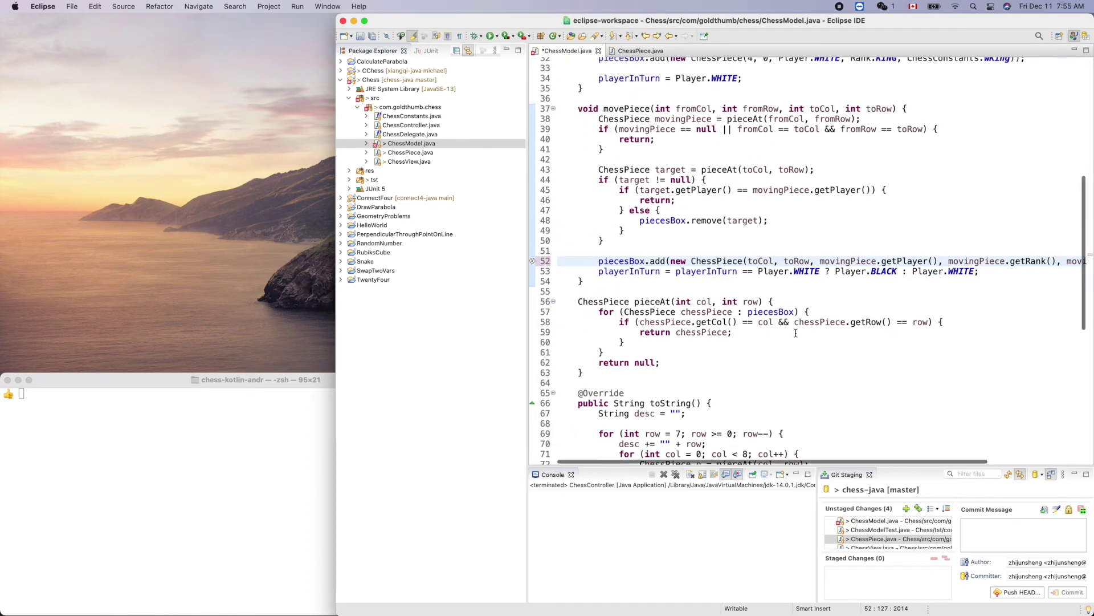
- Save ChessModel.java and launch the chess application
key(super+s)
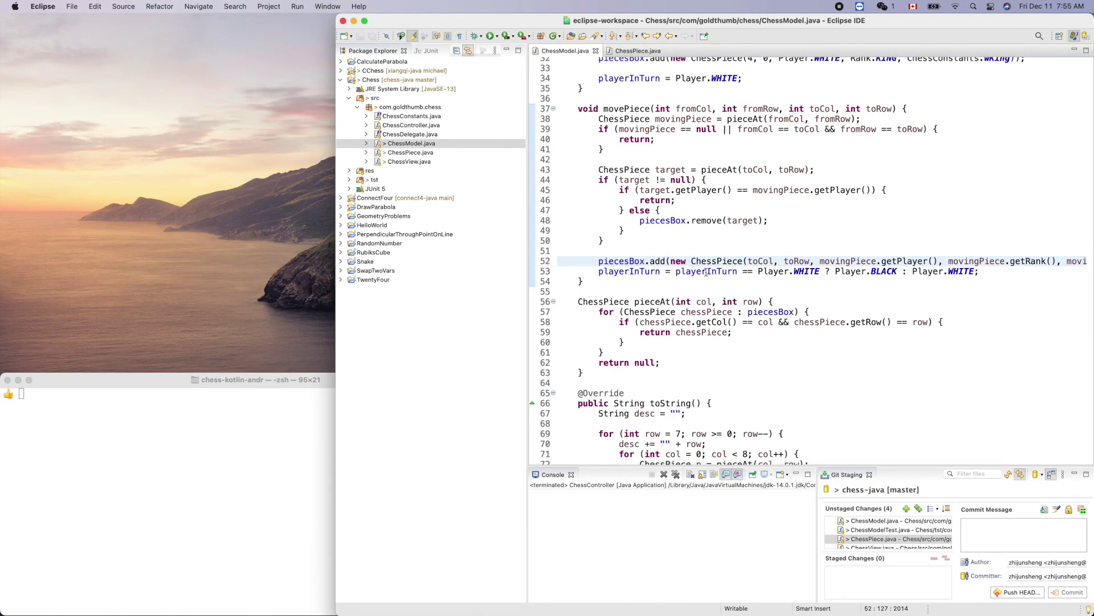
scroll(705, 272, up, 4)
scroll(705, 271, up, 6)
scroll(705, 273, down, 12)
scroll(706, 272, up, 6)
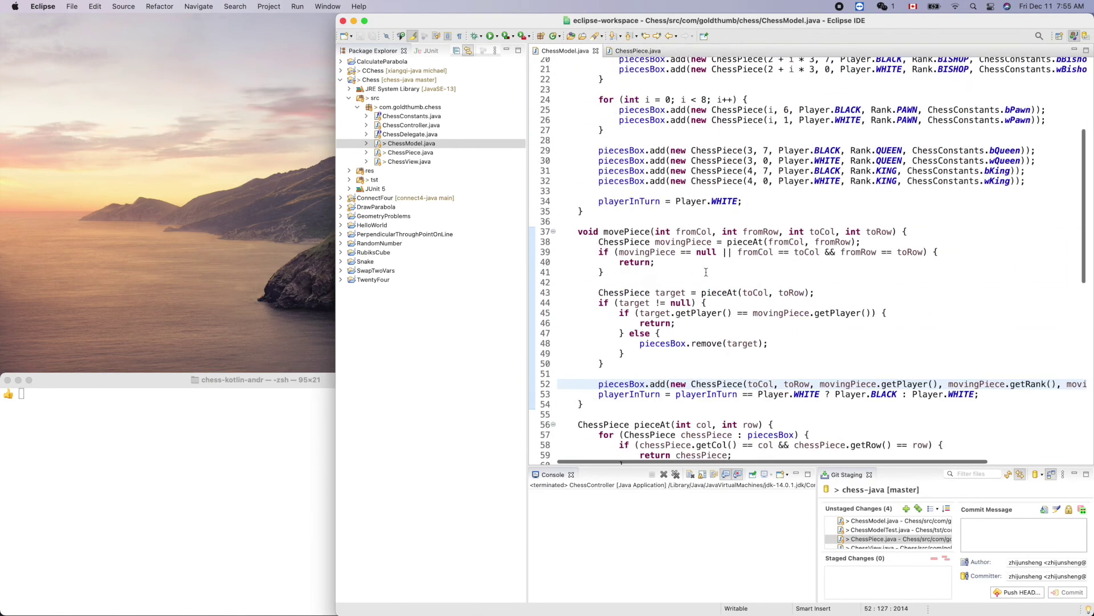
scroll(705, 273, up, 6)
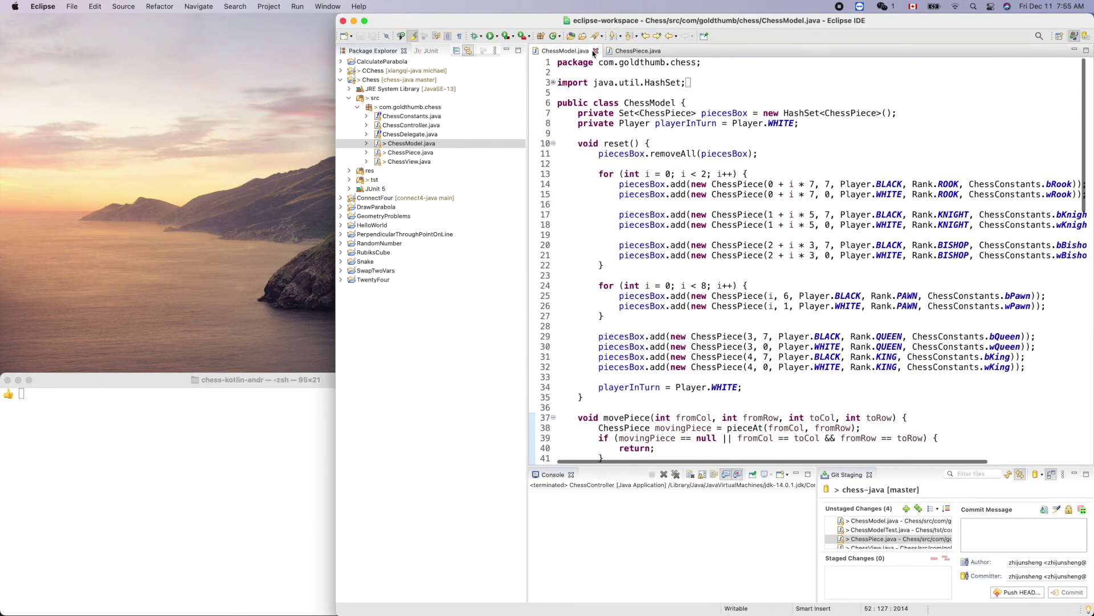
click(494, 39)
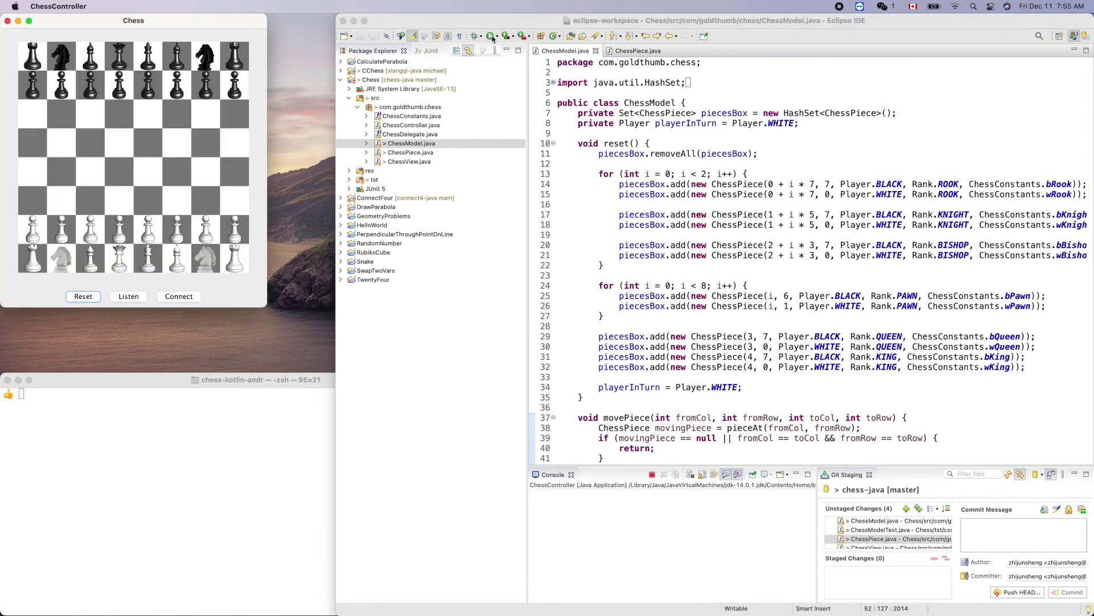
- Move the white pawn from a2 to a4 and a black pawn from b7 to b5
drag(39, 240, 36, 184)
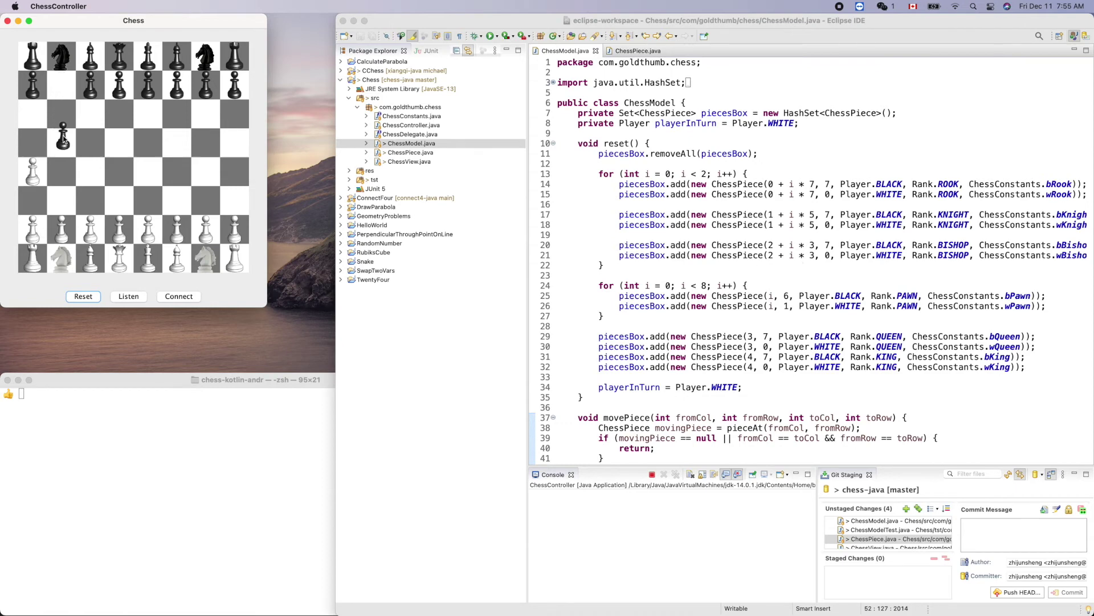
drag(61, 94, 62, 139)
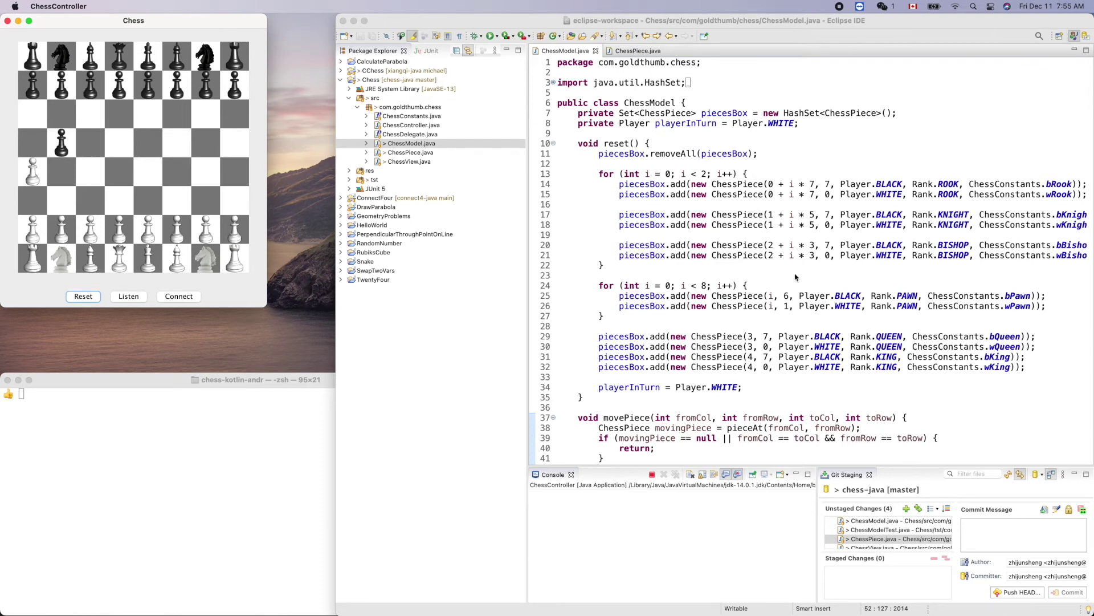
scroll(796, 277, down, 10)
scroll(795, 276, up, 4)
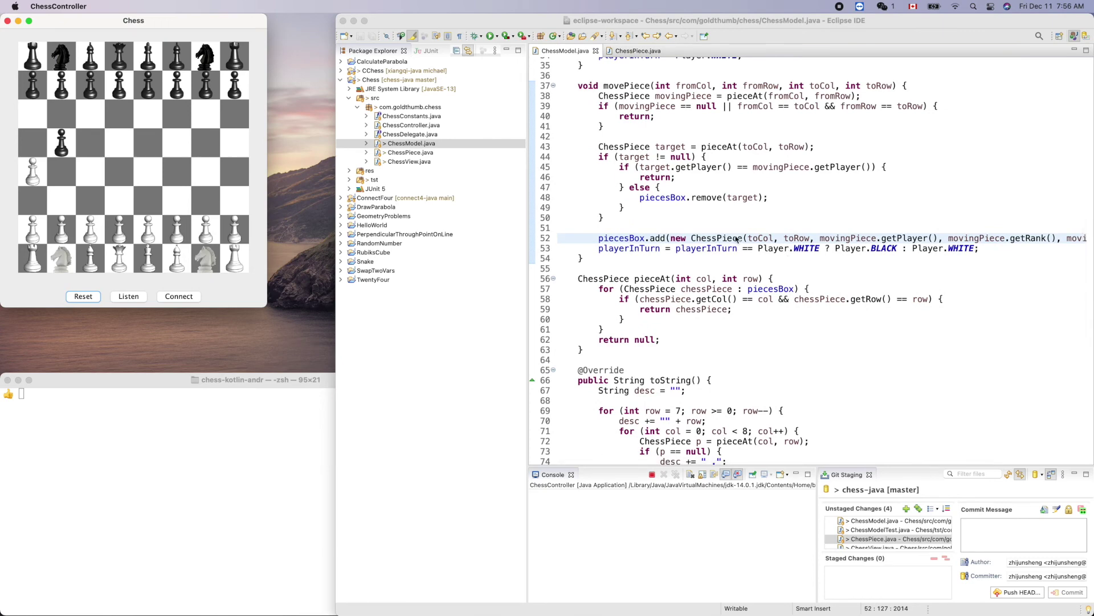
- Insert piecesBox.remove(movingPiece); on a new line above the piecesBox.add call
click(711, 224)
key(shift+super+Return)
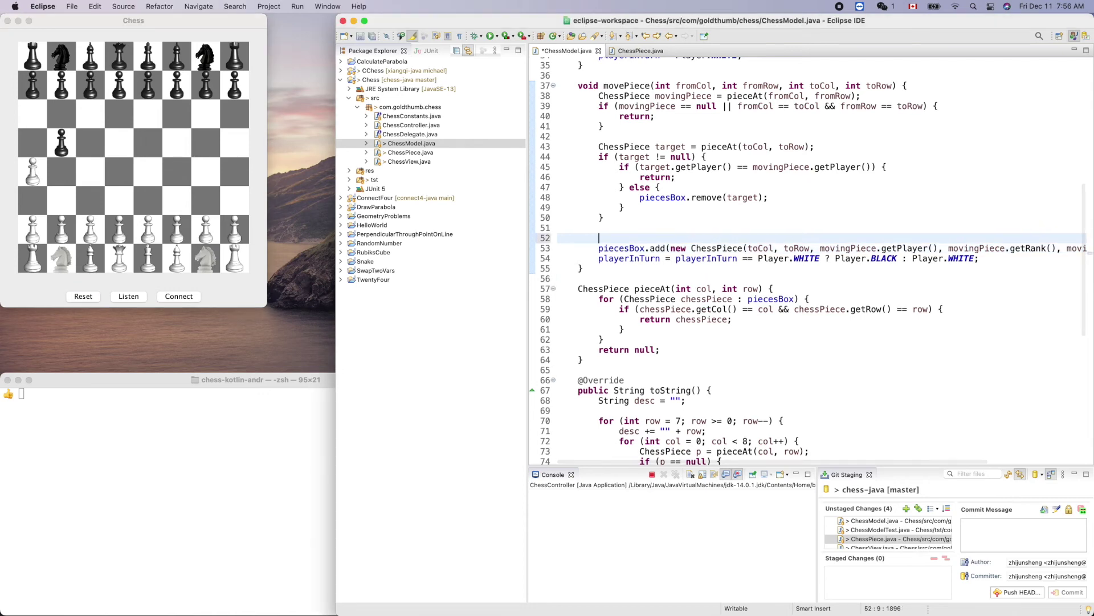
text(pic)
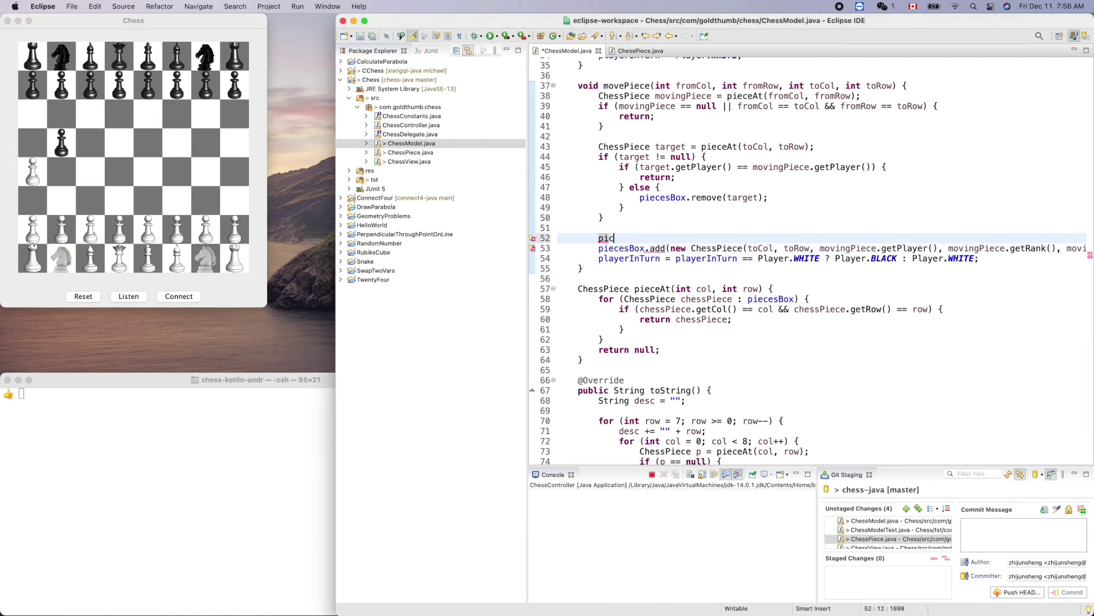
key(ctrl+space)
key(BackSpace)
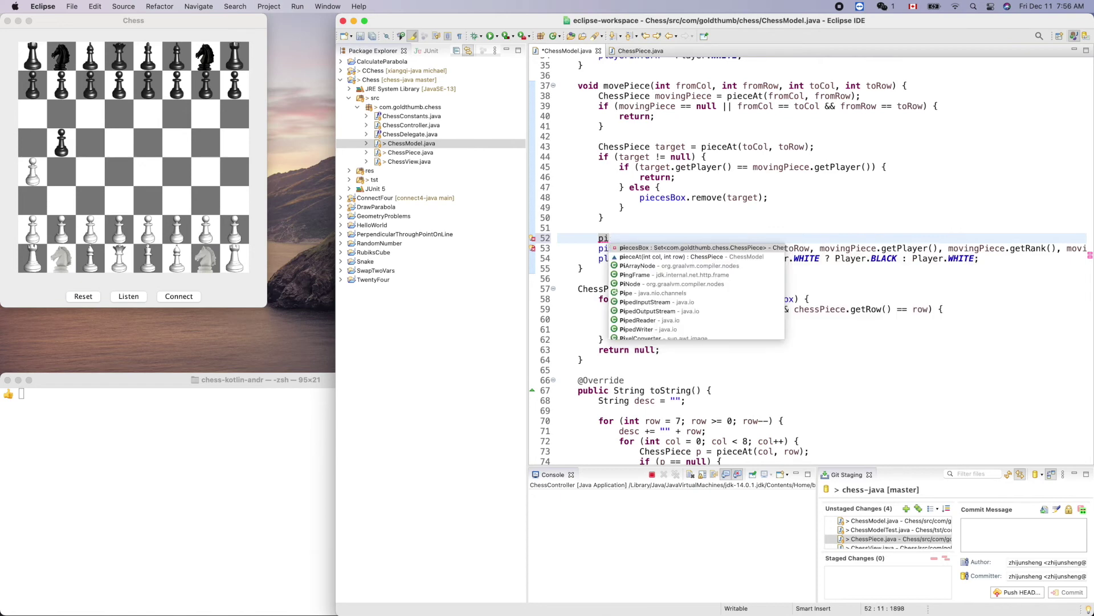
key(Return)
text(.re)
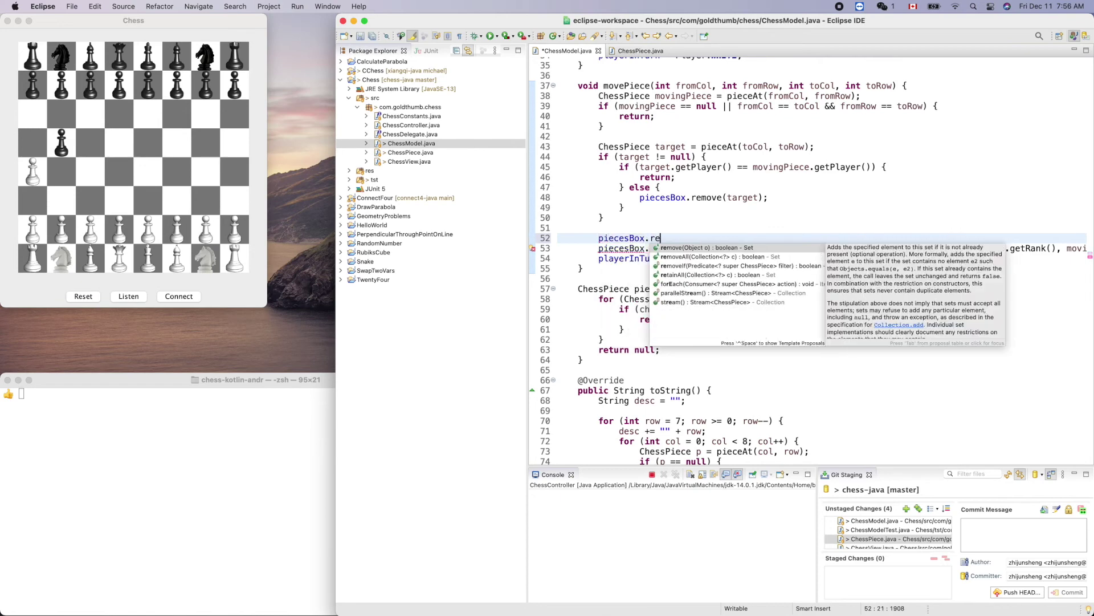
text(m)
key(Return)
text(mov)
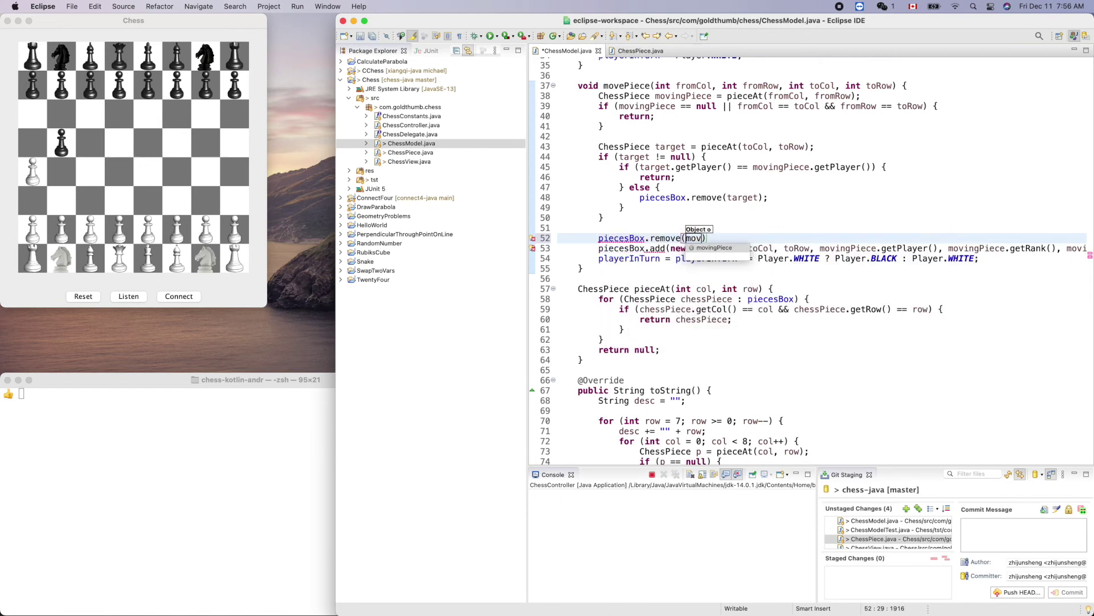
key(Return)
text(;)
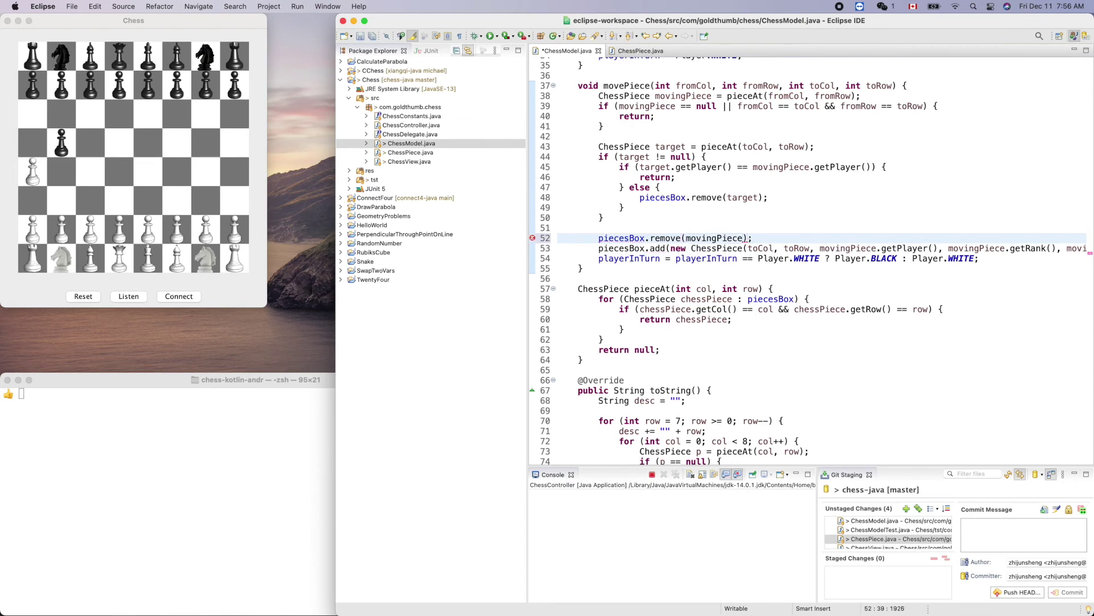
- Save, relaunch the game and play pawn moves a2–a4, b7–b5, c7–c6, c2–c4, c6–c5
click(492, 35)
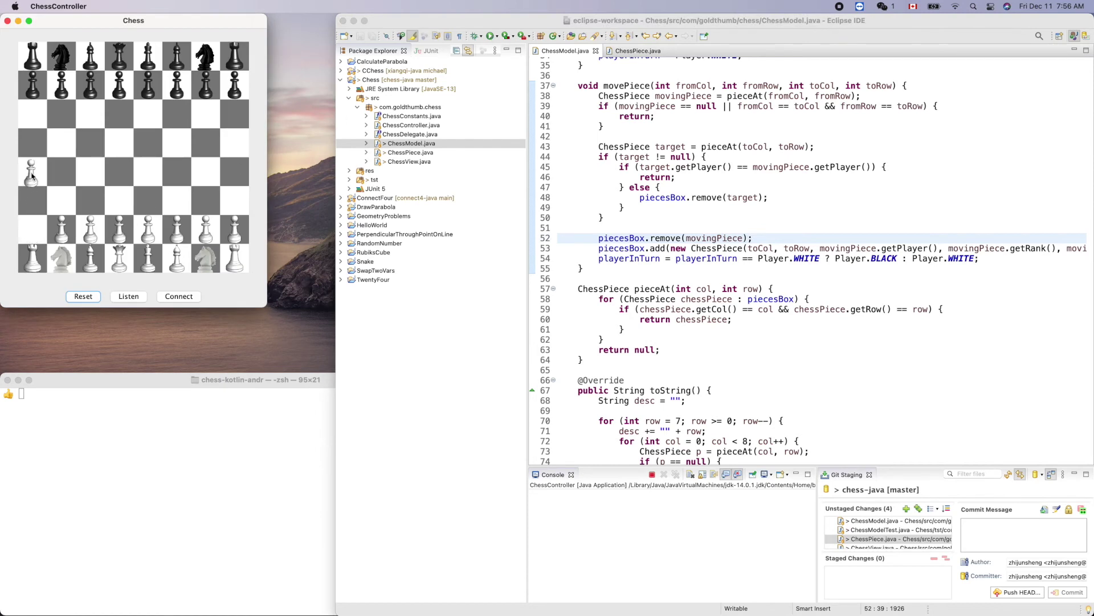
drag(39, 228, 34, 172)
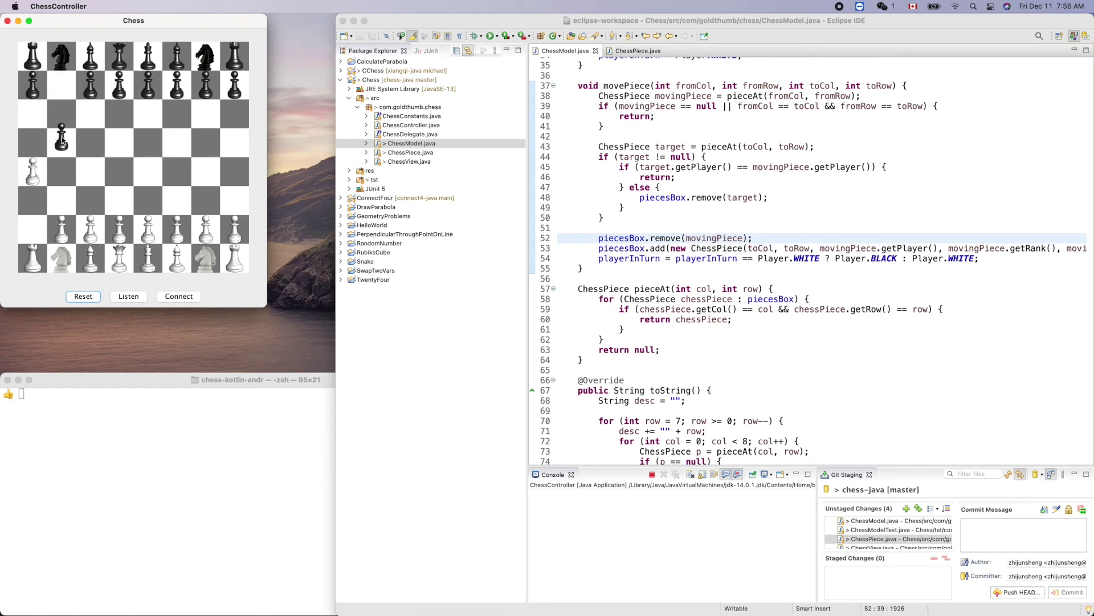
drag(67, 86, 62, 144)
drag(92, 81, 86, 124)
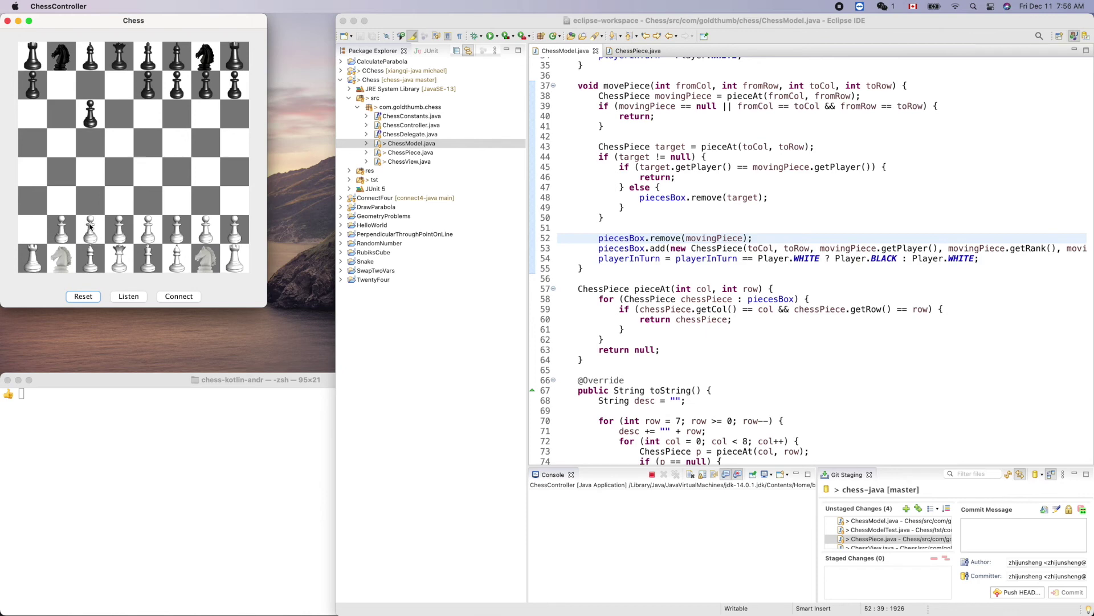
drag(90, 229, 91, 202)
drag(89, 120, 90, 146)
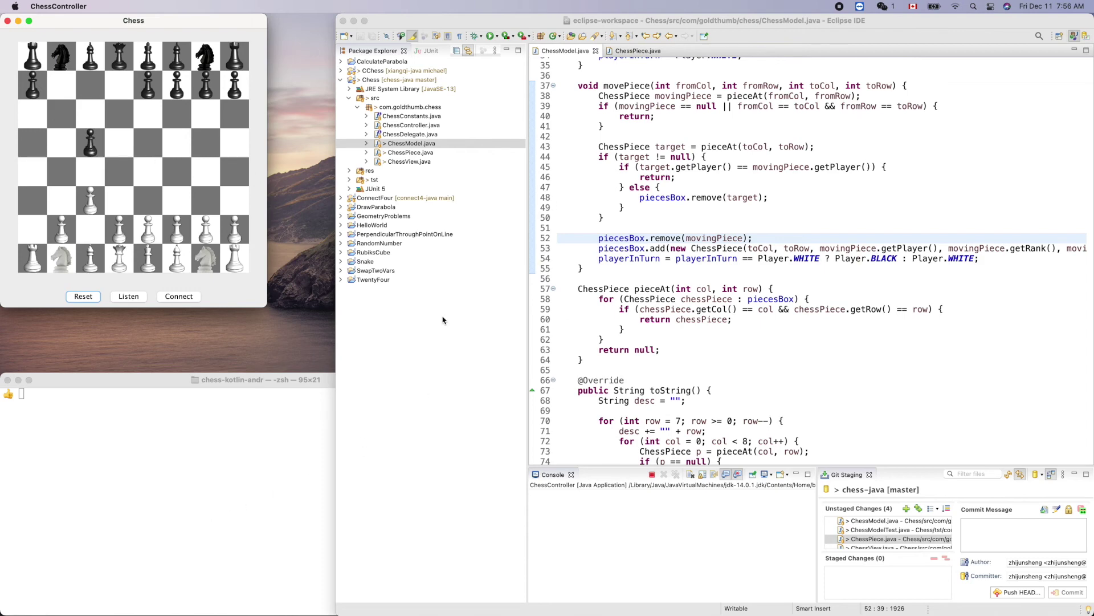
- Start Team > Commit on com.goldthumb.chess and enlarge the Git Staging view
click(462, 108)
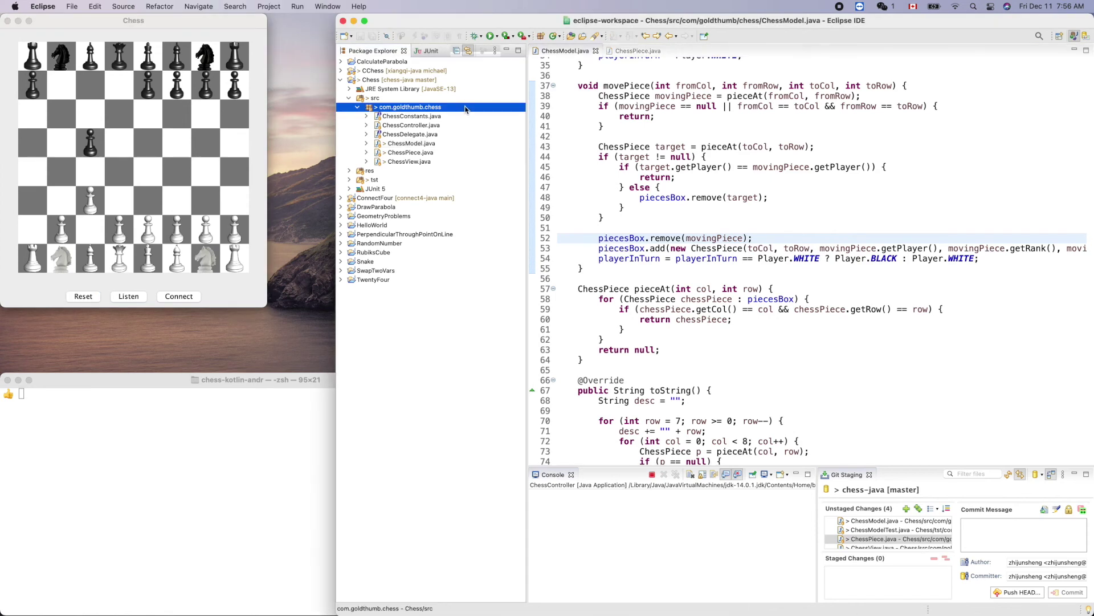
right_click(465, 109)
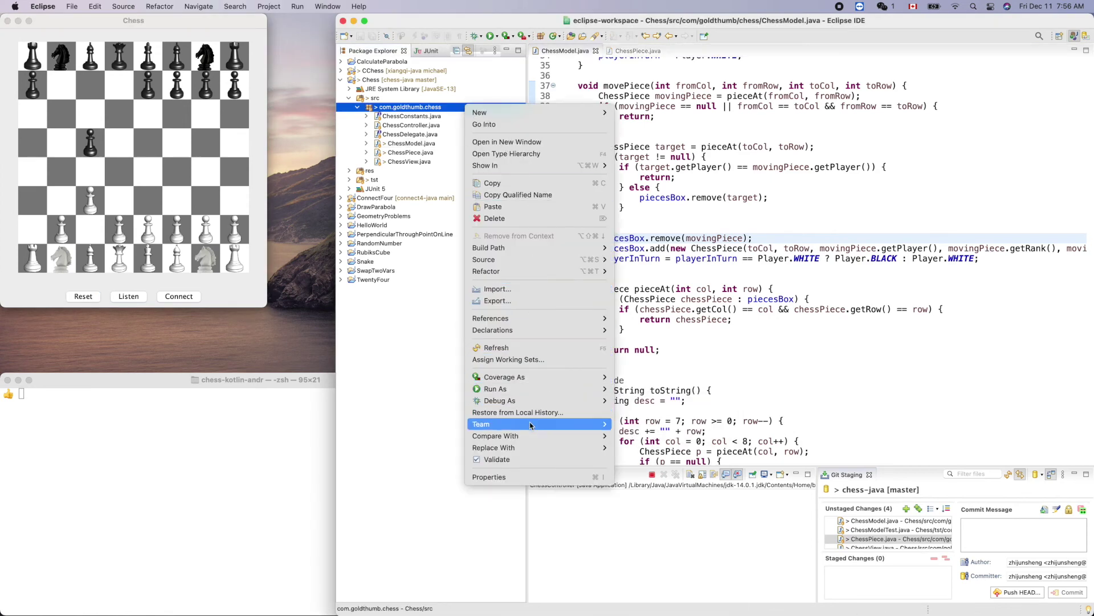
mouse_move(537, 424)
click(647, 426)
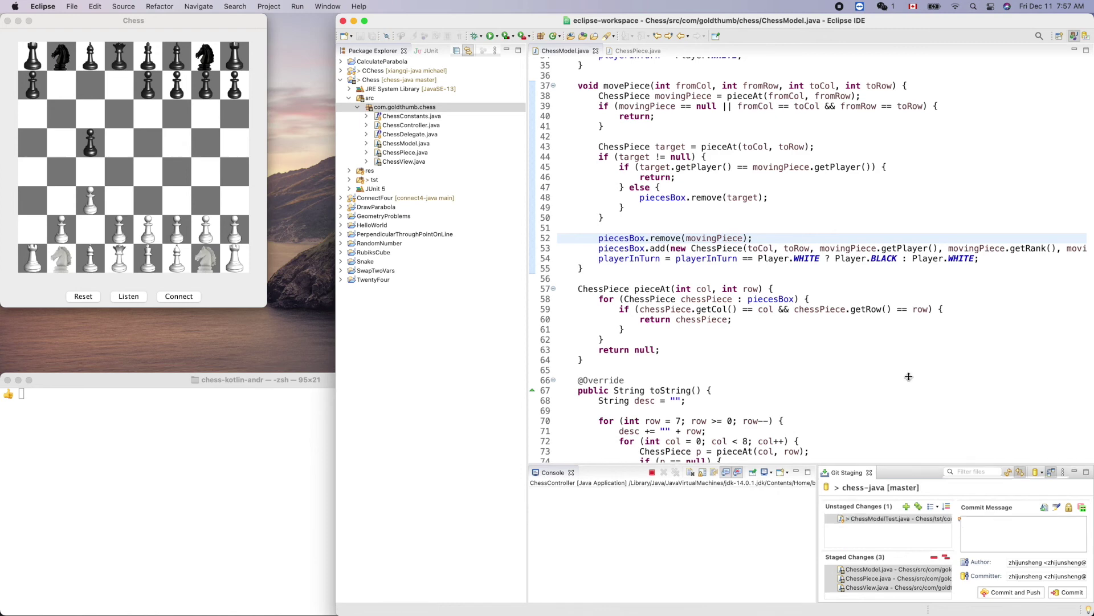
drag(916, 469, 908, 374)
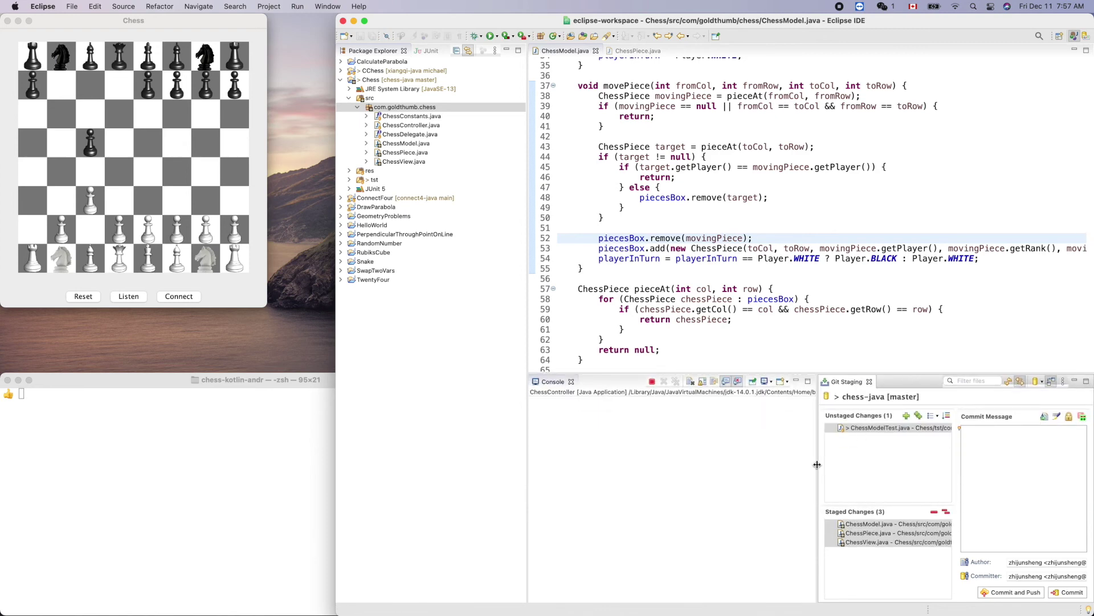
drag(817, 465, 711, 486)
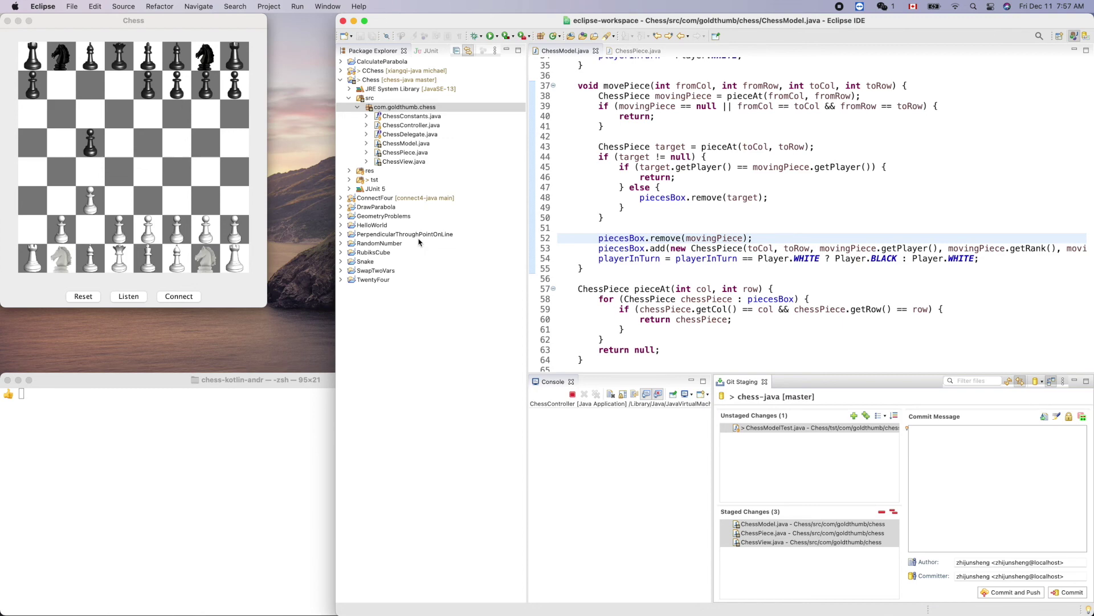
- Open tst/com.goldthumb.chess/ChessModelTest.java and show the JUnit view
click(350, 180)
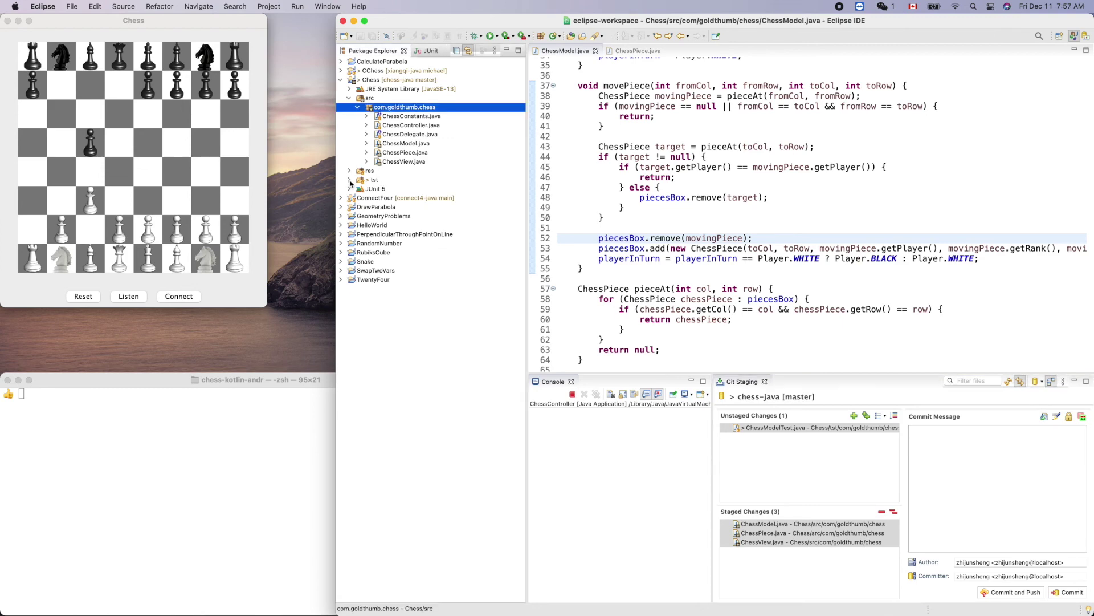
click(359, 188)
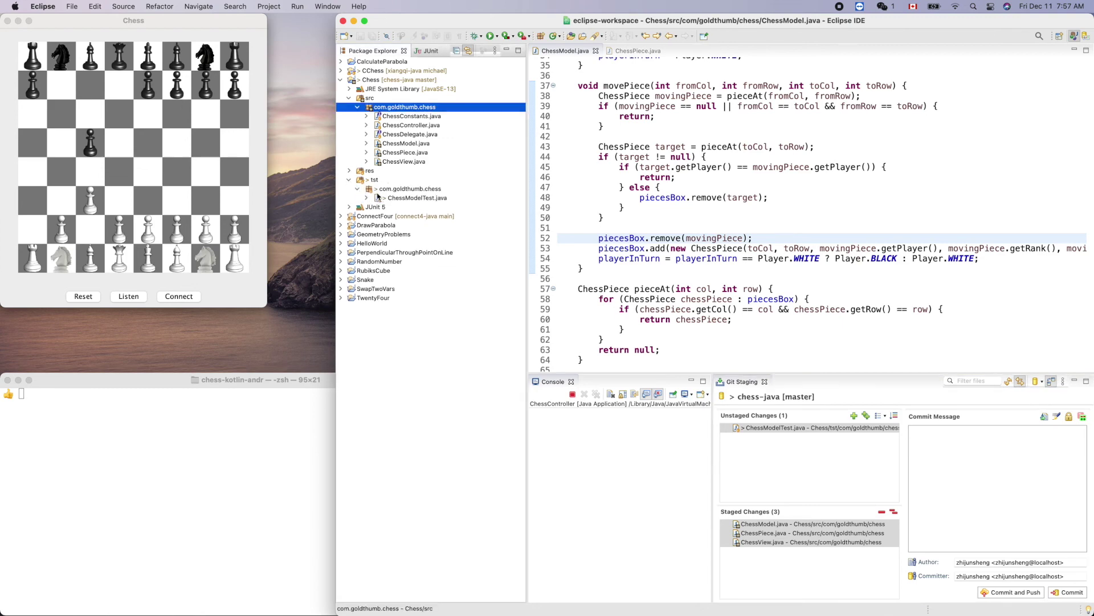
double_click(396, 199)
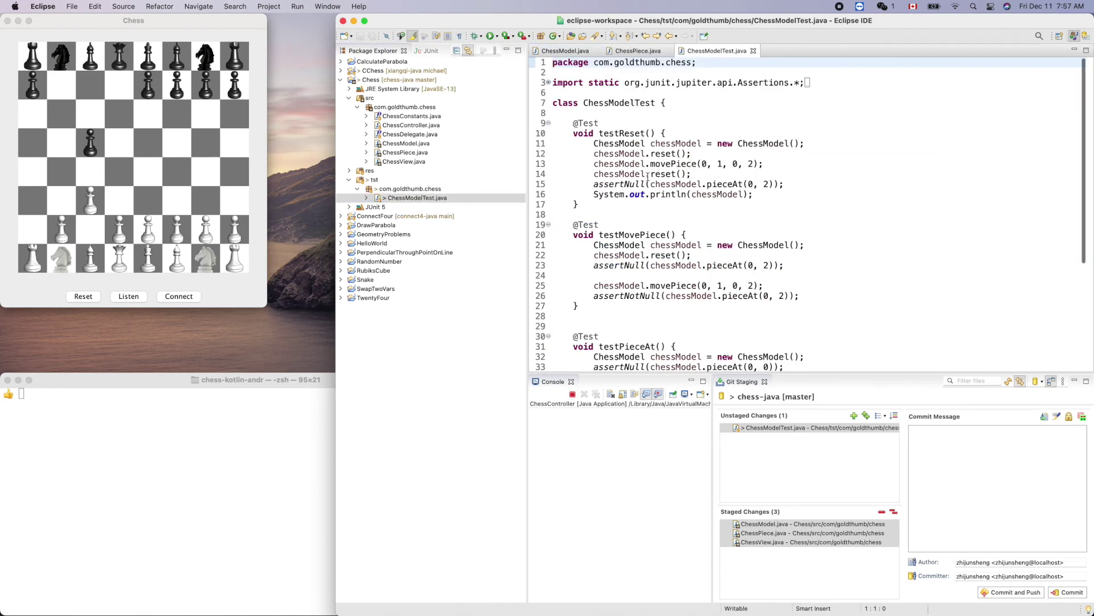
scroll(811, 175, down, 1)
scroll(811, 176, down, 5)
scroll(810, 175, up, 6)
scroll(810, 175, down, 4)
scroll(811, 175, down, 2)
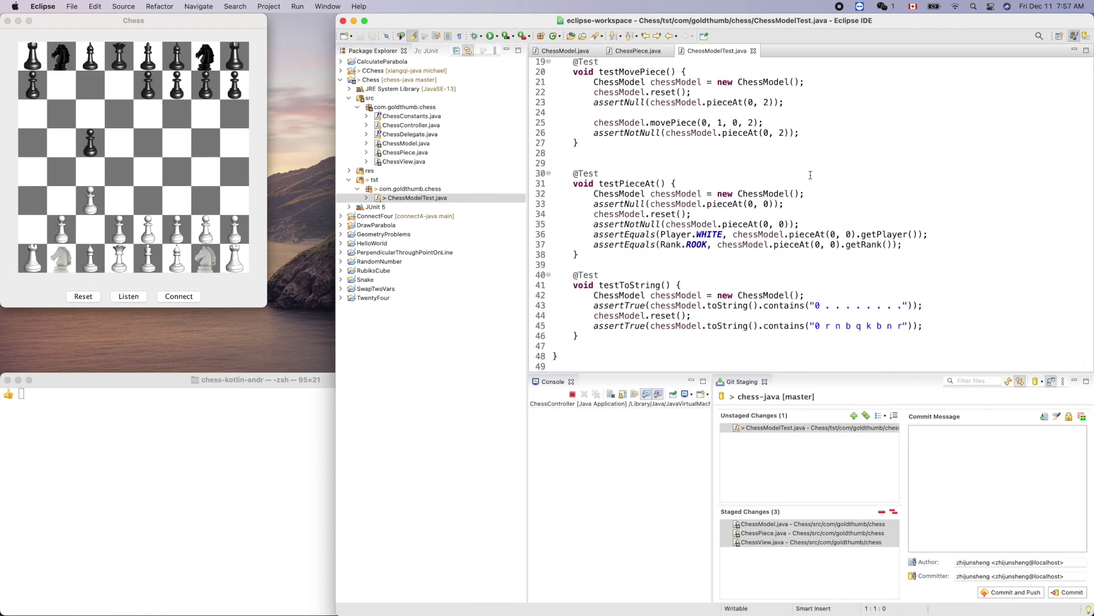
scroll(811, 175, up, 2)
scroll(810, 176, up, 1)
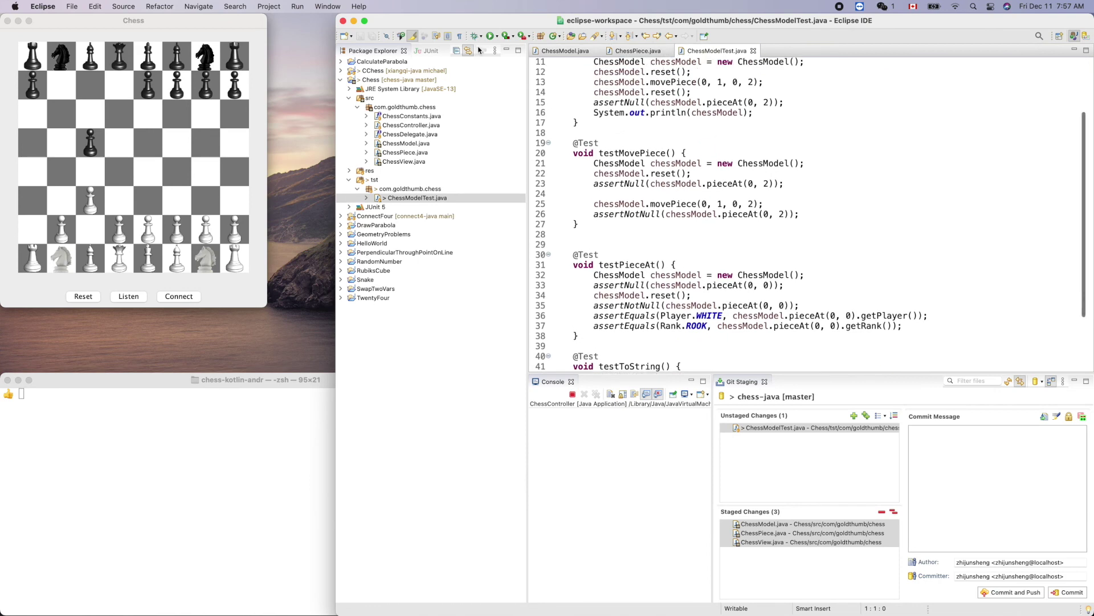
click(425, 51)
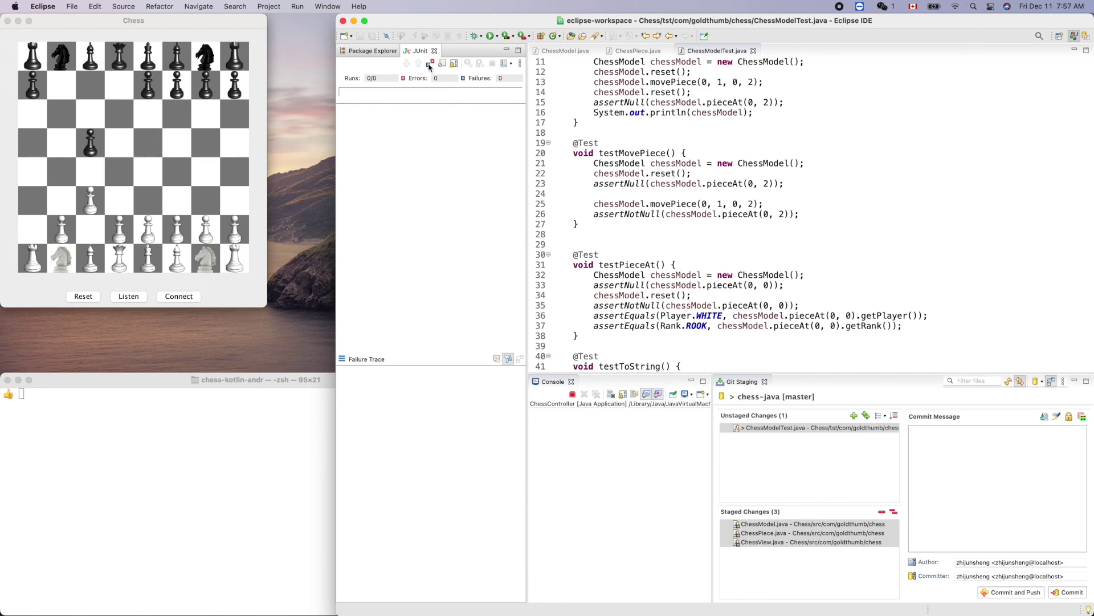
- Stop the running chess game and relaunch ChessController
click(498, 40)
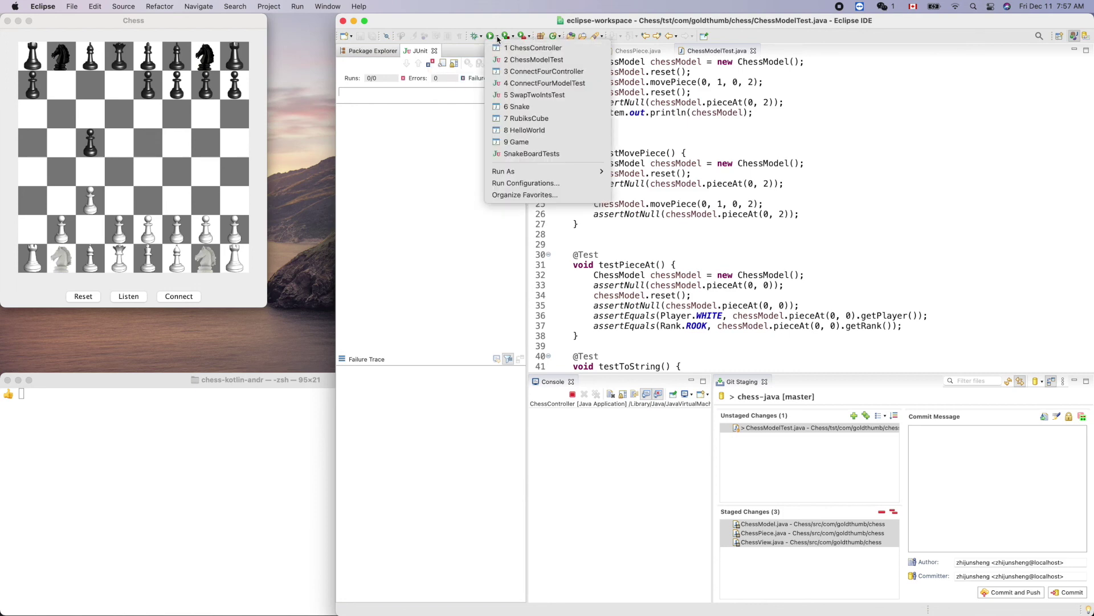
click(447, 194)
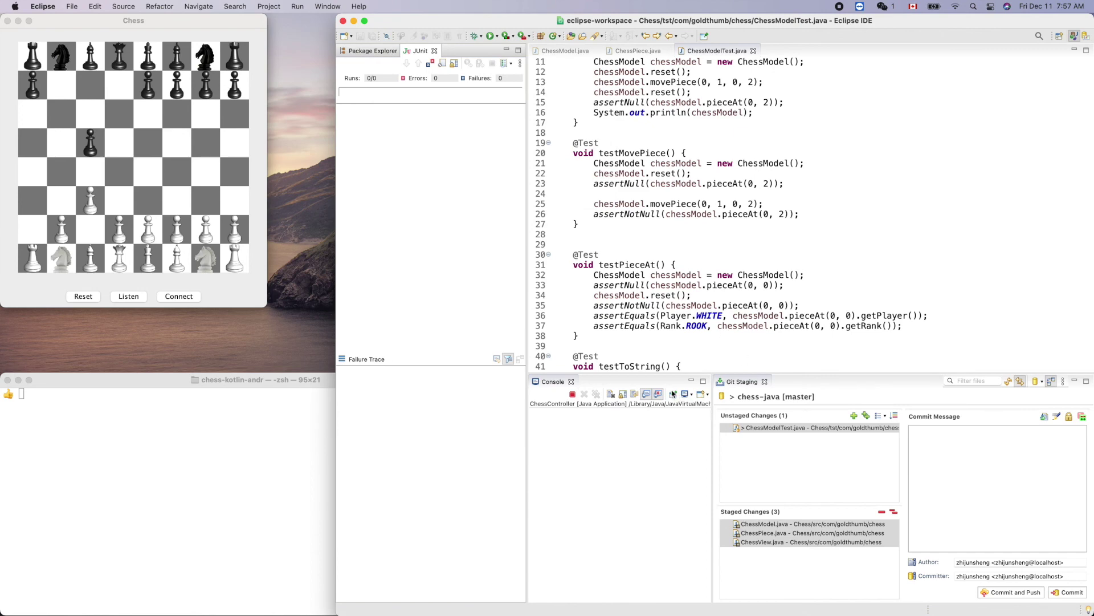
click(573, 395)
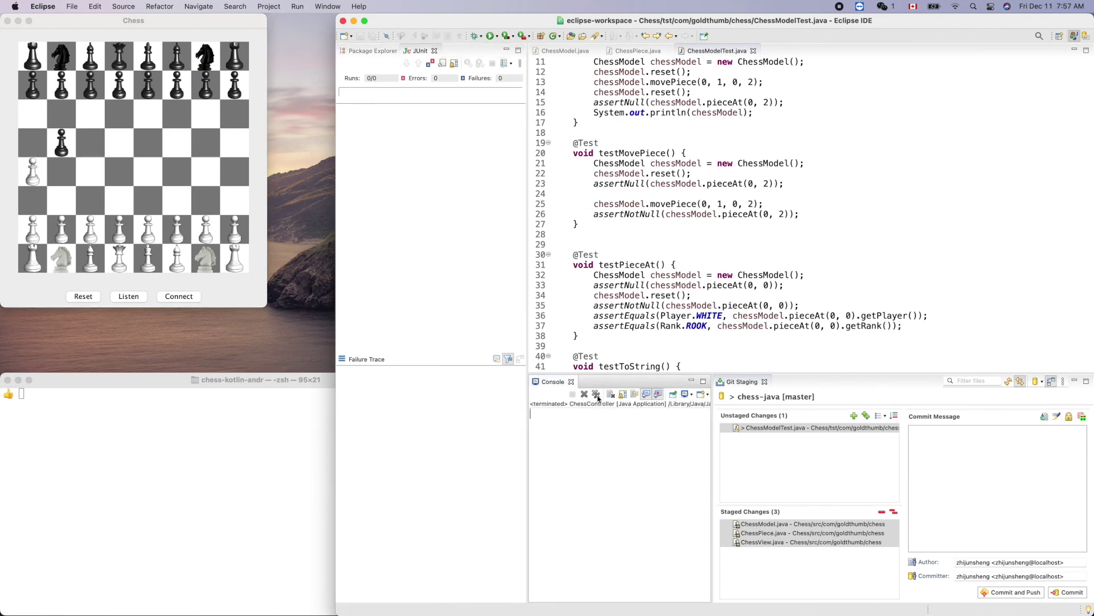
click(596, 396)
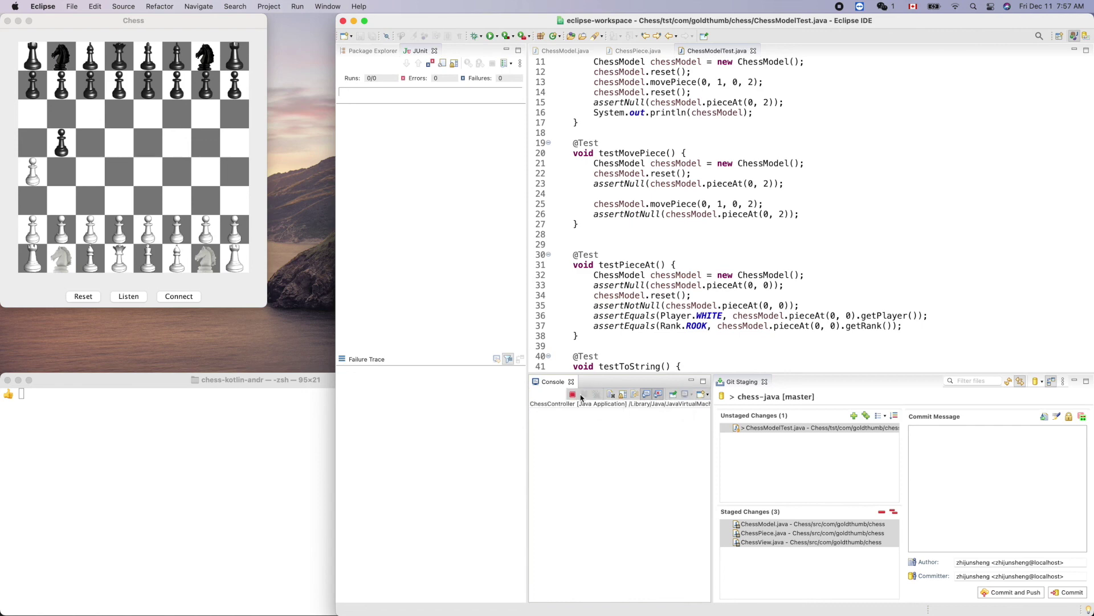
click(573, 396)
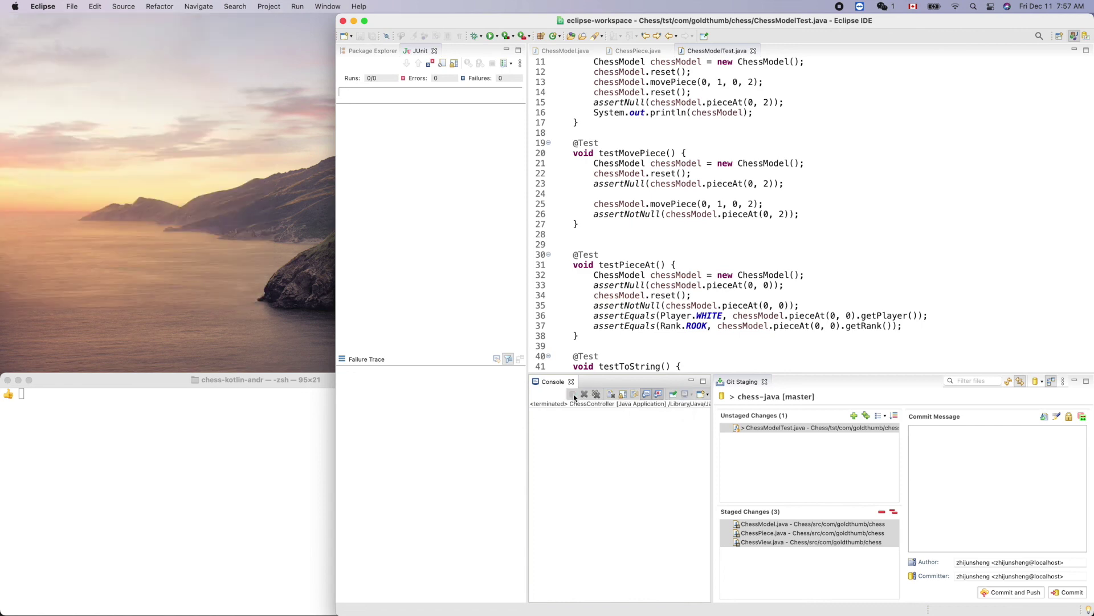
click(490, 37)
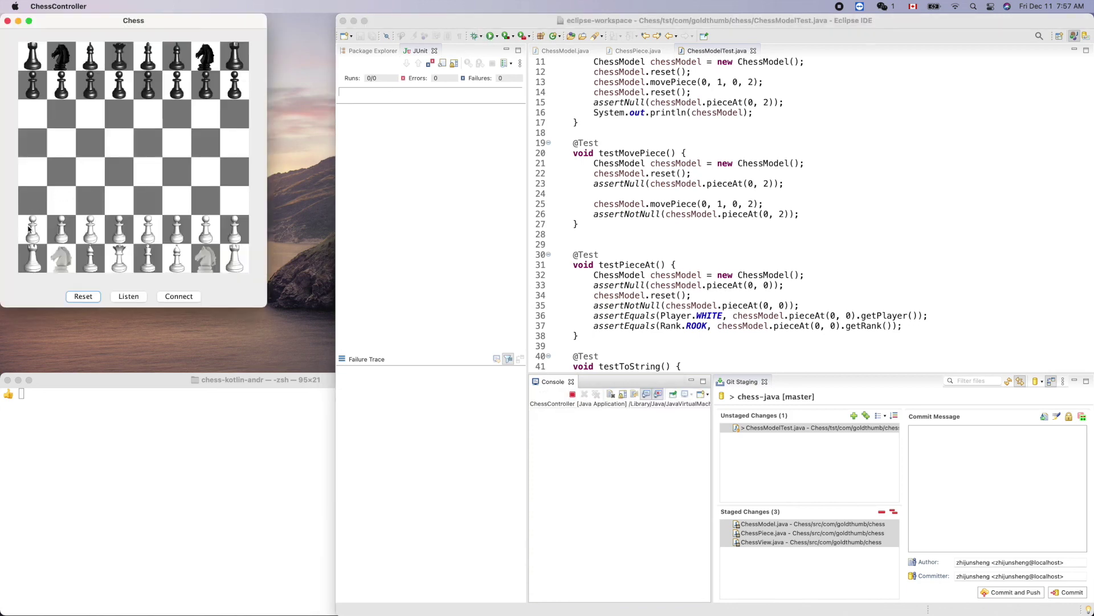
- Play three pawn moves, starting with white a2 to a4, then close the game and clear the console
drag(30, 234, 30, 178)
drag(62, 86, 36, 170)
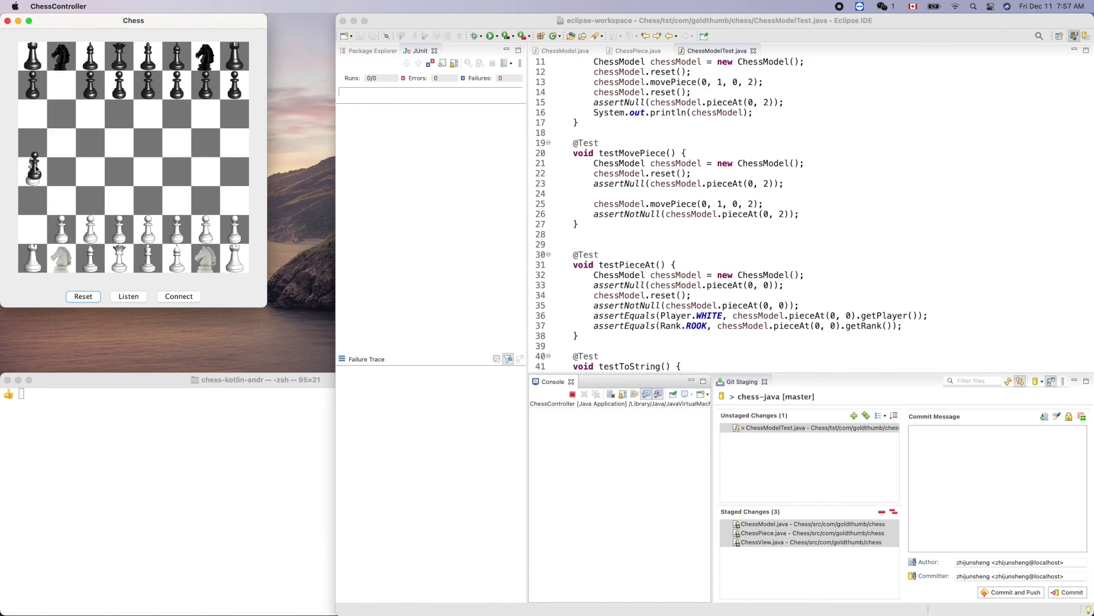
mouse_move(61, 227)
mouse_down()
mouse_move(37, 175)
mouse_move(70, 147)
mouse_up()
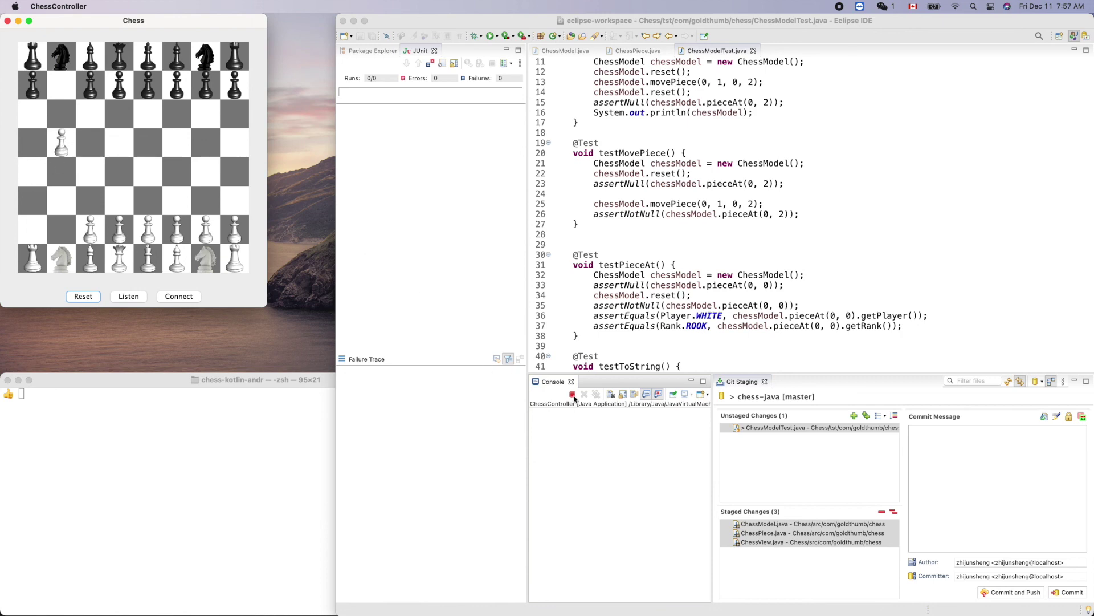
click(8, 21)
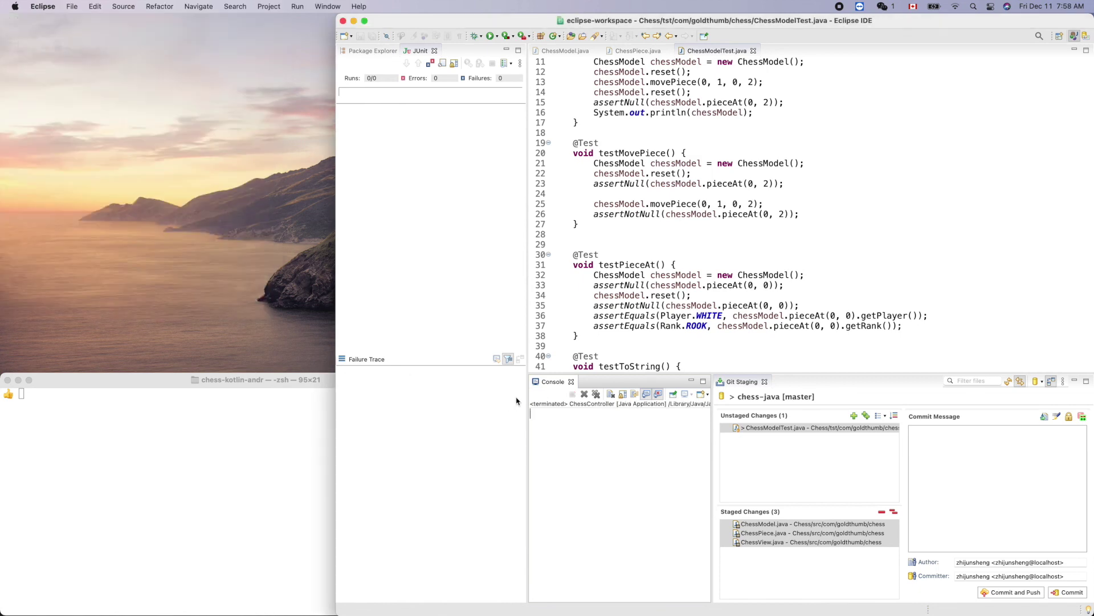
click(587, 396)
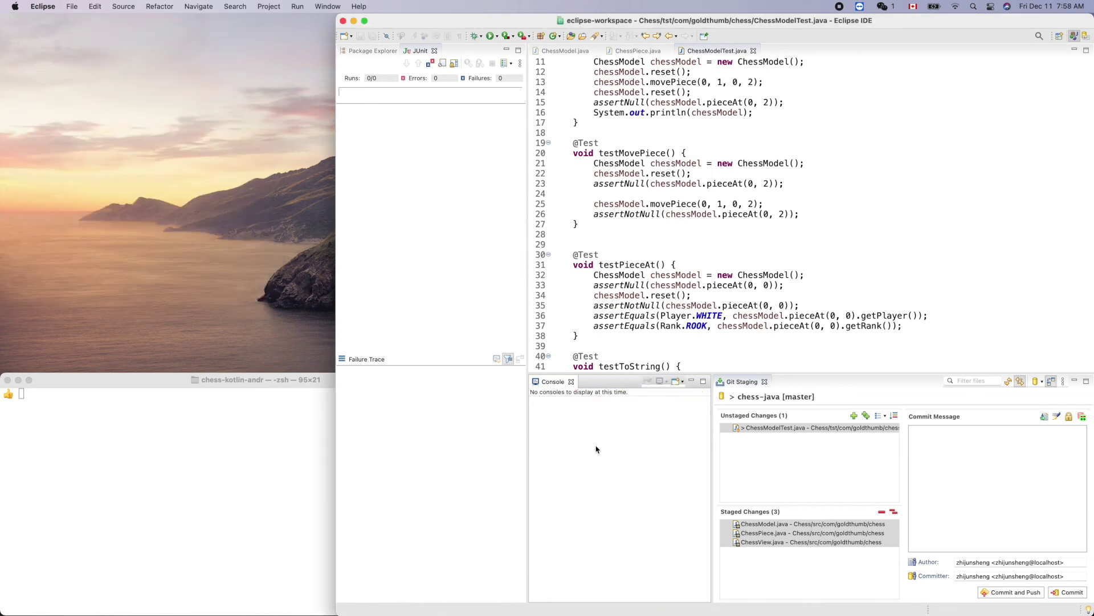
- Run ChessModelTest from the launch list, view its 4 passing tests, and stage ChessModelTest.java
click(498, 37)
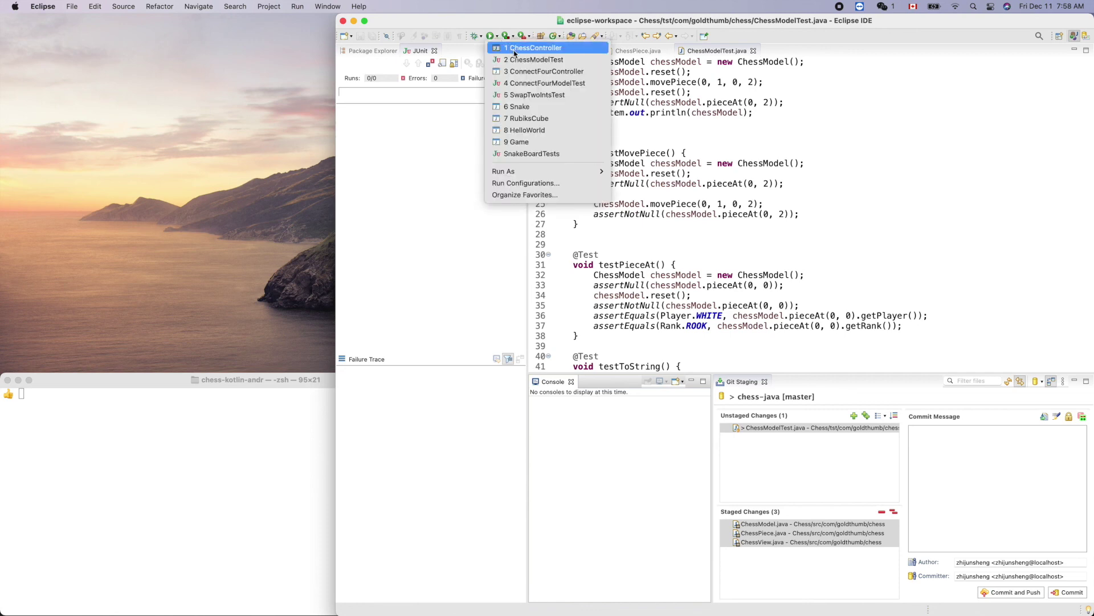
click(578, 64)
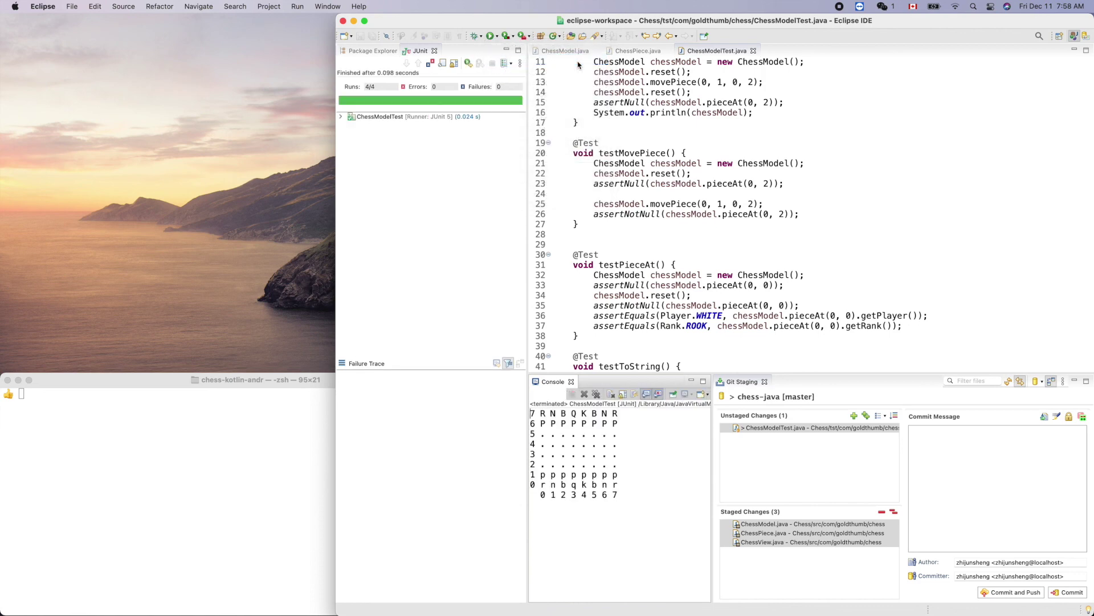
click(341, 117)
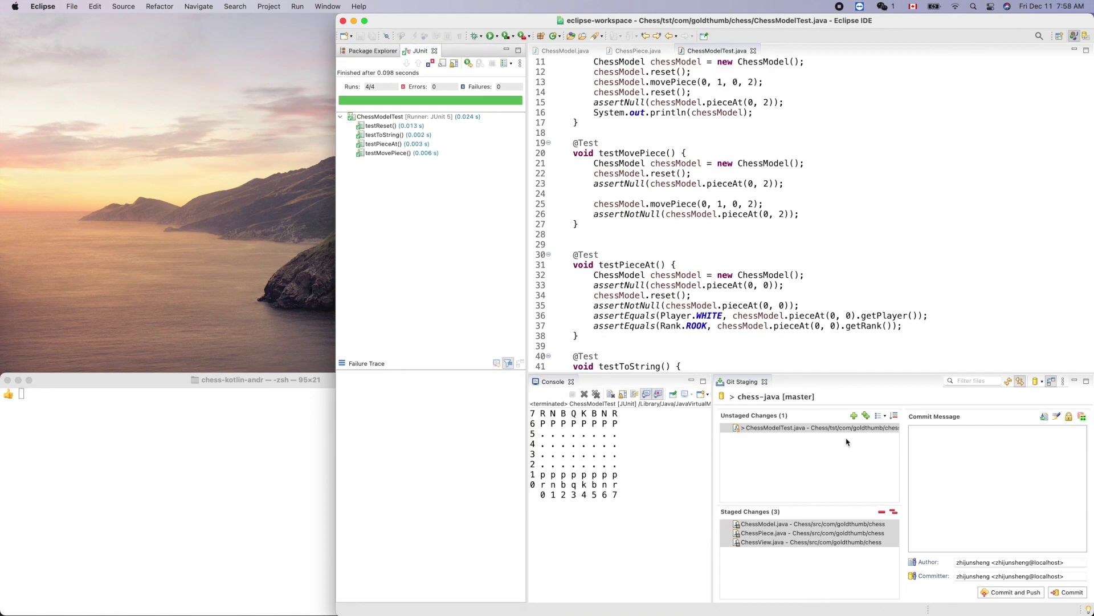
click(866, 417)
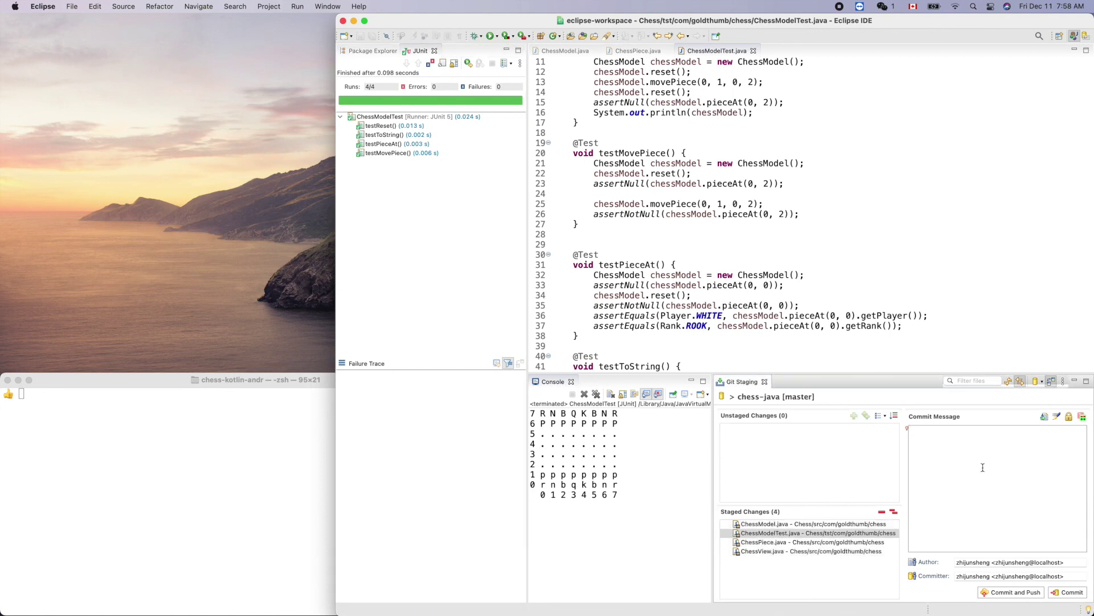
- Write the commit message 'made ChessPiece immutable', fixing a typo, then commit and push
click(369, 51)
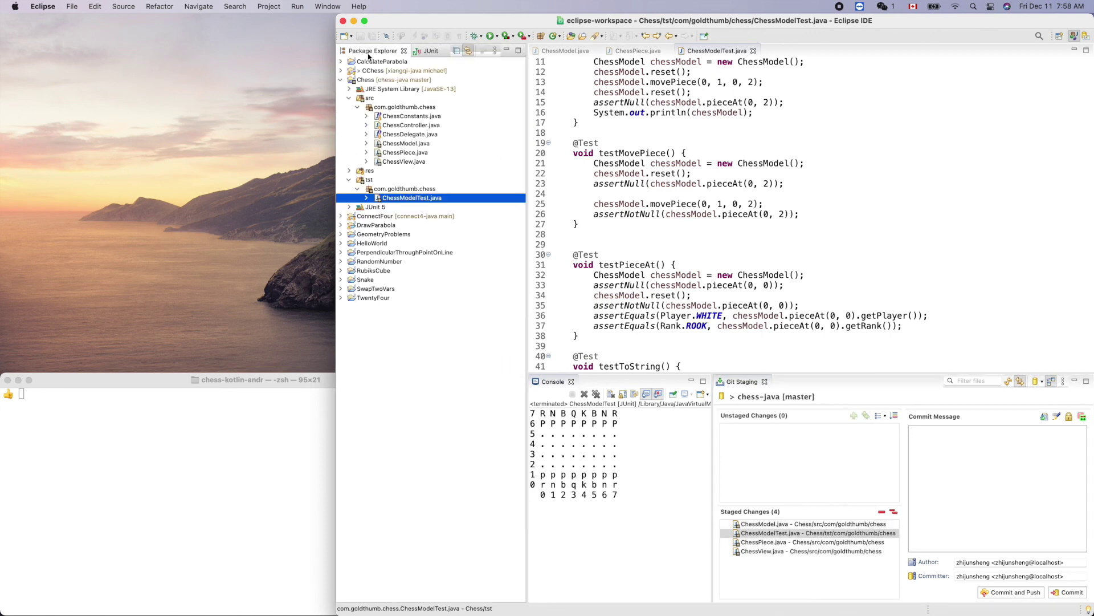
click(939, 455)
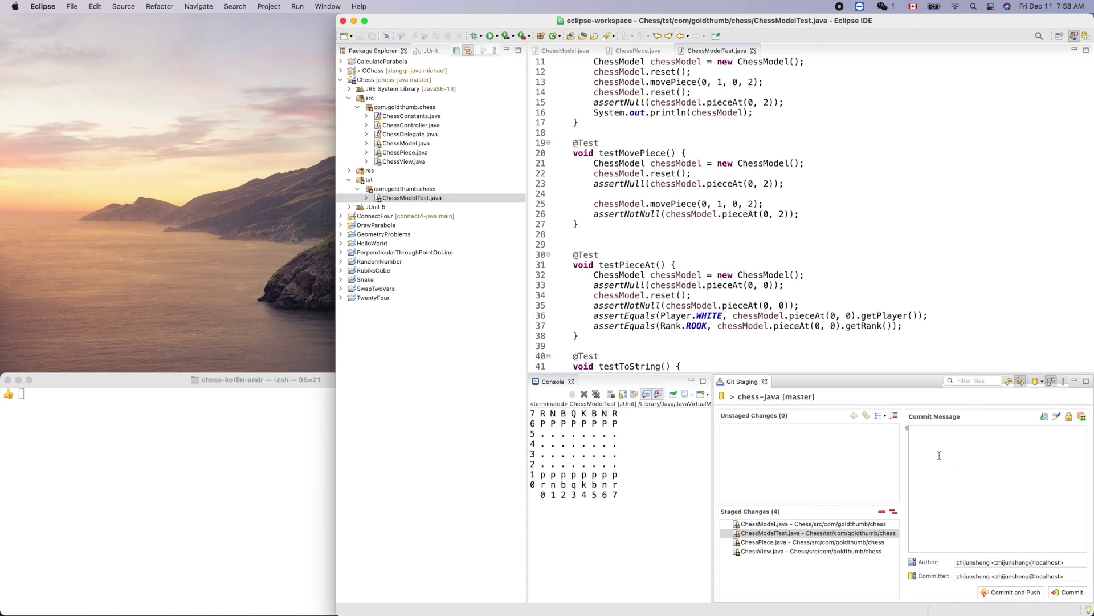
text(made )
text(Ch)
text(essP)
text(iece imm)
text(utabel)
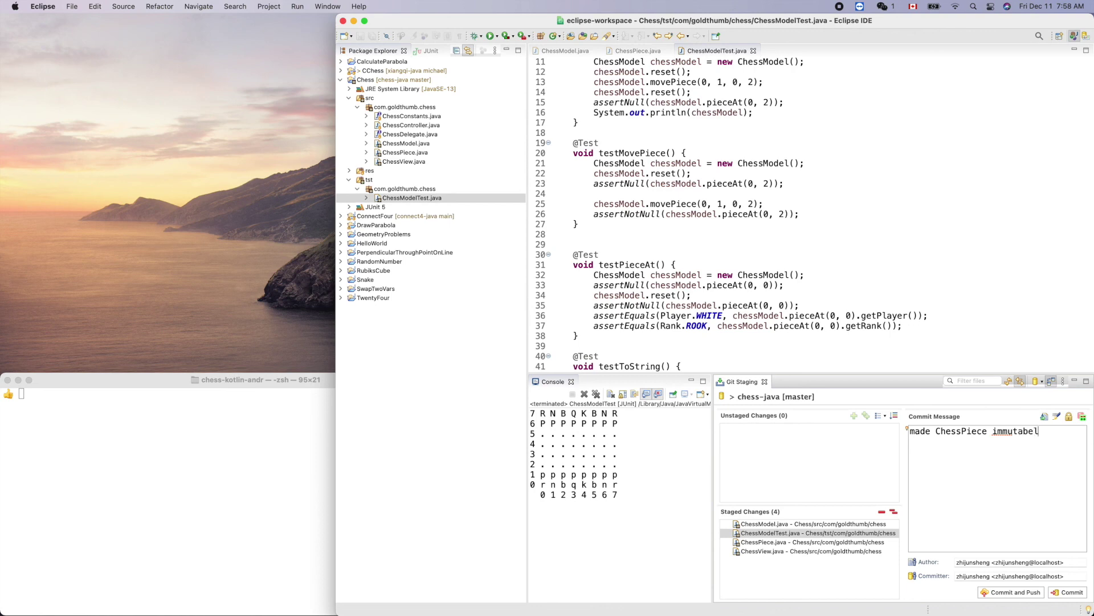
key(BackSpace)
key(BackSpace)
text(le)
click(1017, 592)
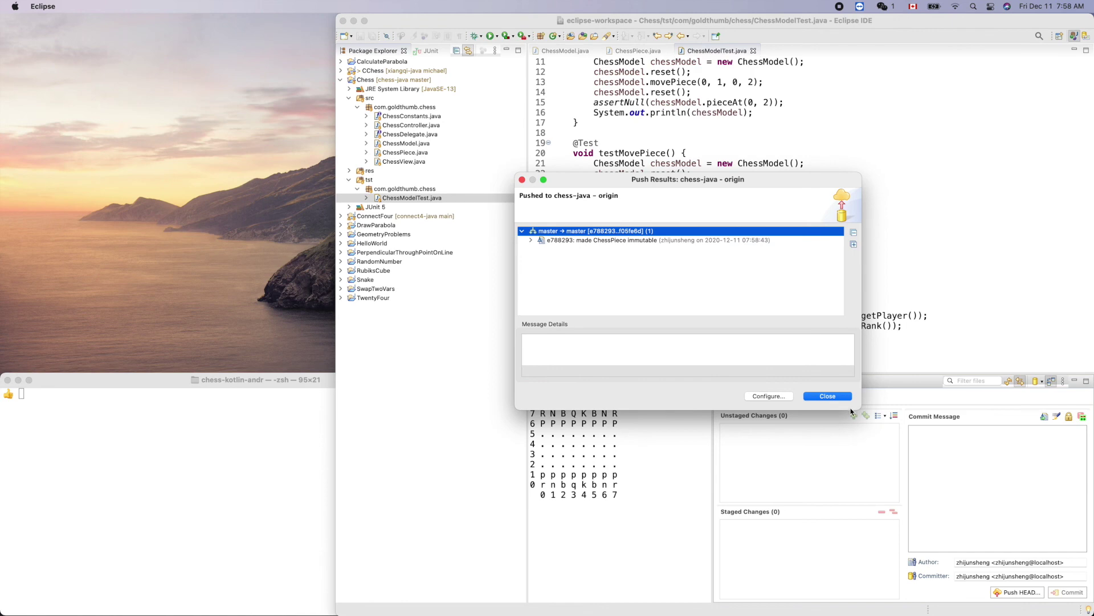
- Close the Push Results summary for the push to chess-java origin
click(842, 400)
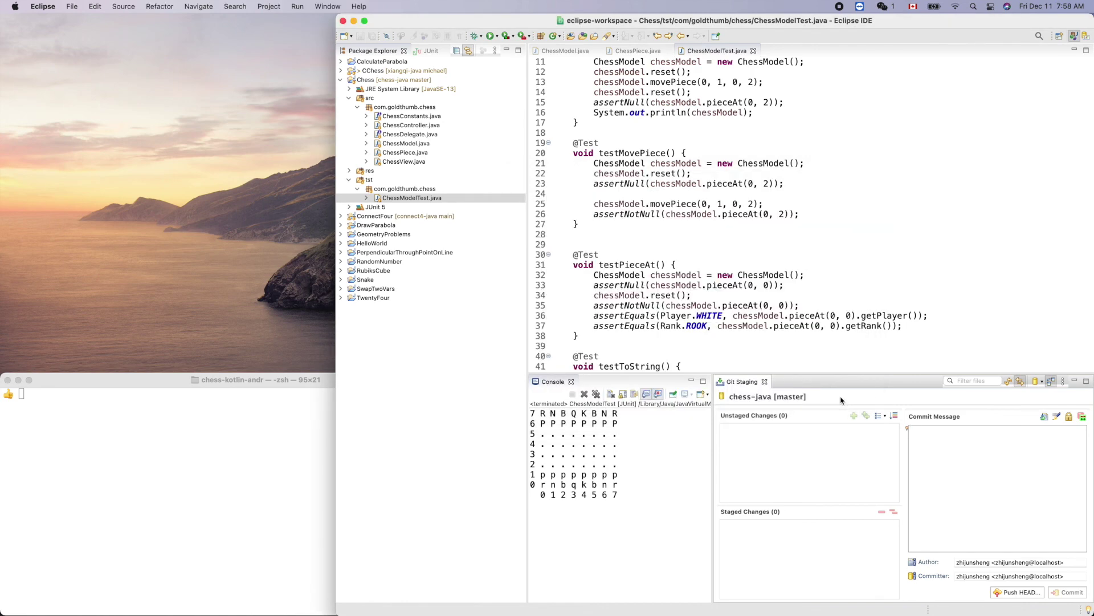